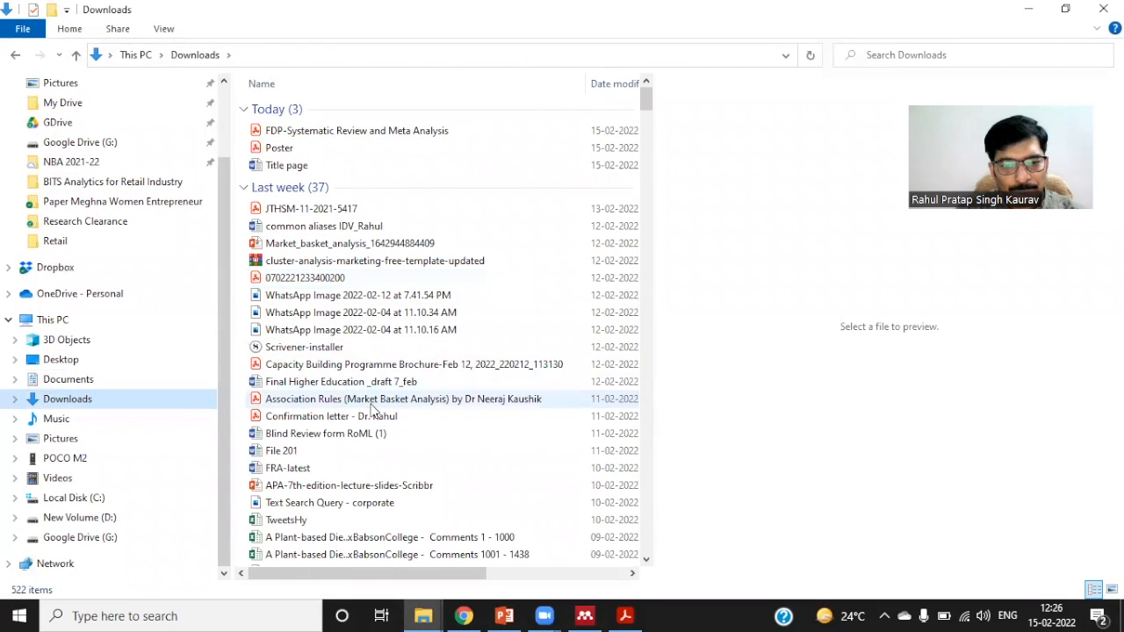
Look through the Downloads folder for research article PDFs, previewing candidate files from earlier this month and last month
{"action": "scroll", "coordinate": [368, 404], "scroll_direction": "down", "scroll_amount": 2}
{"action": "scroll", "coordinate": [342, 426], "scroll_direction": "down", "scroll_amount": 1}
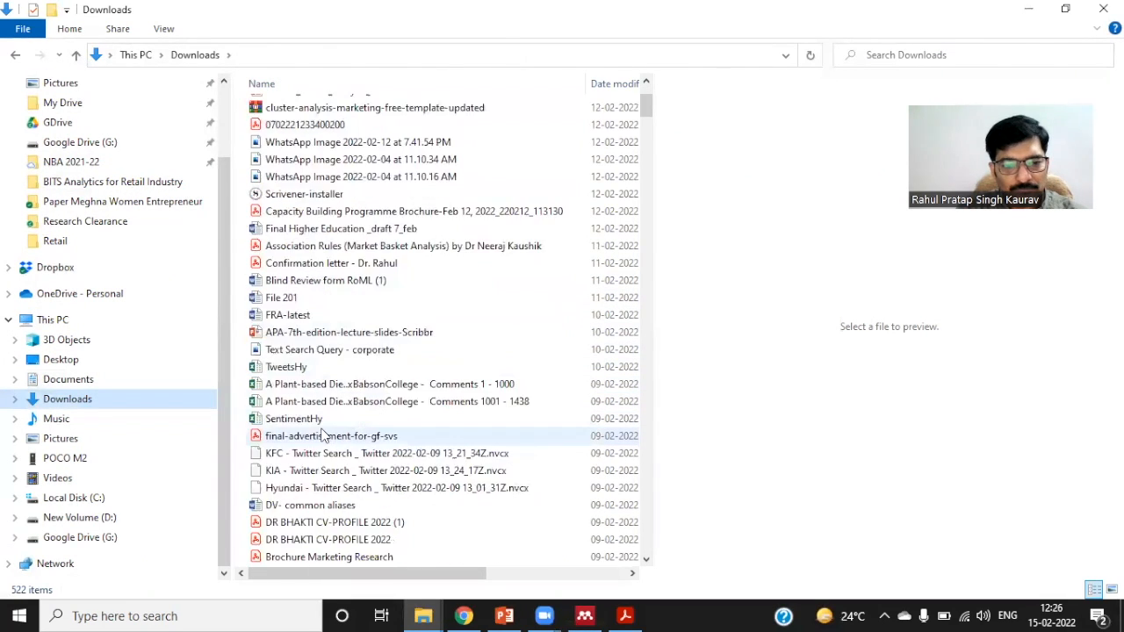
{"action": "scroll", "coordinate": [351, 434], "scroll_direction": "down", "scroll_amount": 3}
{"action": "scroll", "coordinate": [334, 423], "scroll_direction": "down", "scroll_amount": 2}
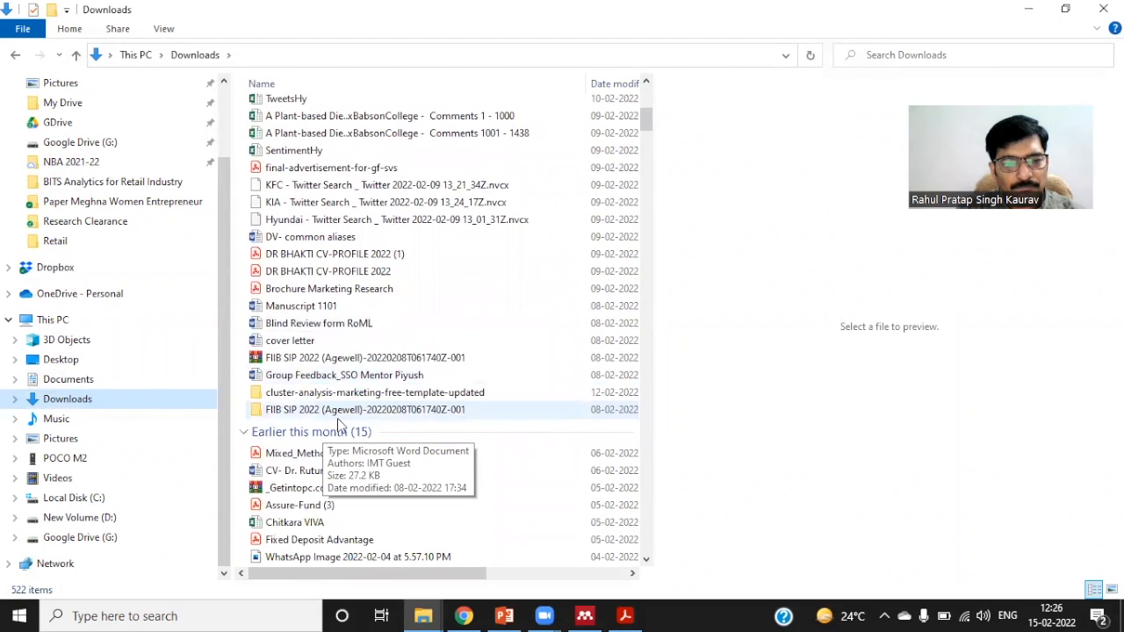
{"action": "scroll", "coordinate": [337, 418], "scroll_direction": "down", "scroll_amount": 3}
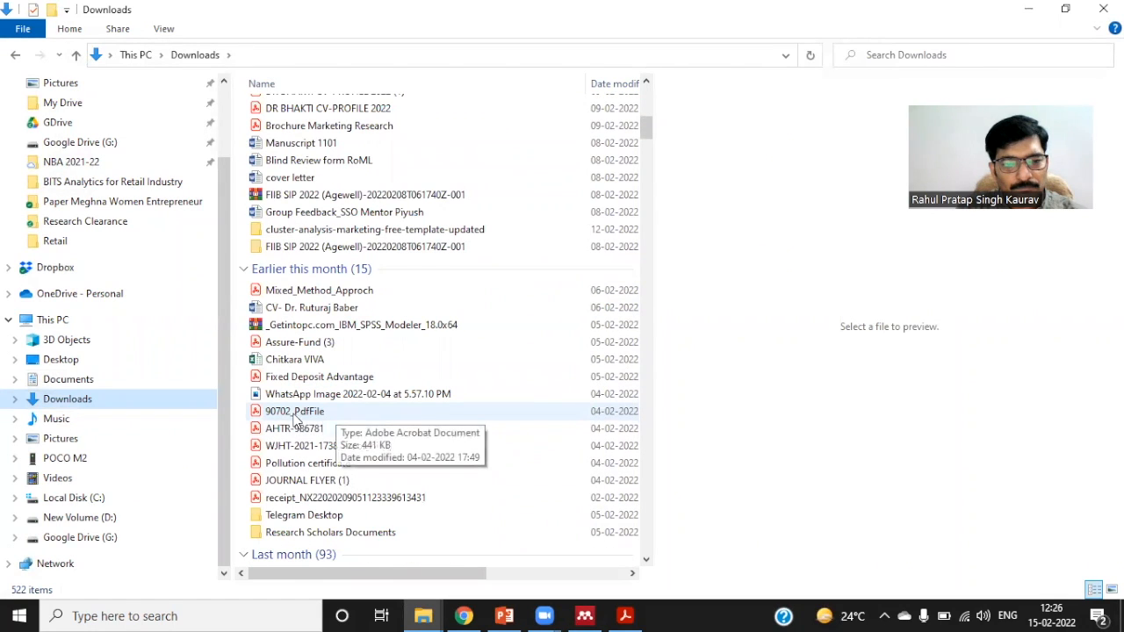
{"action": "left_click", "coordinate": [295, 418]}
{"action": "left_click", "coordinate": [295, 430]}
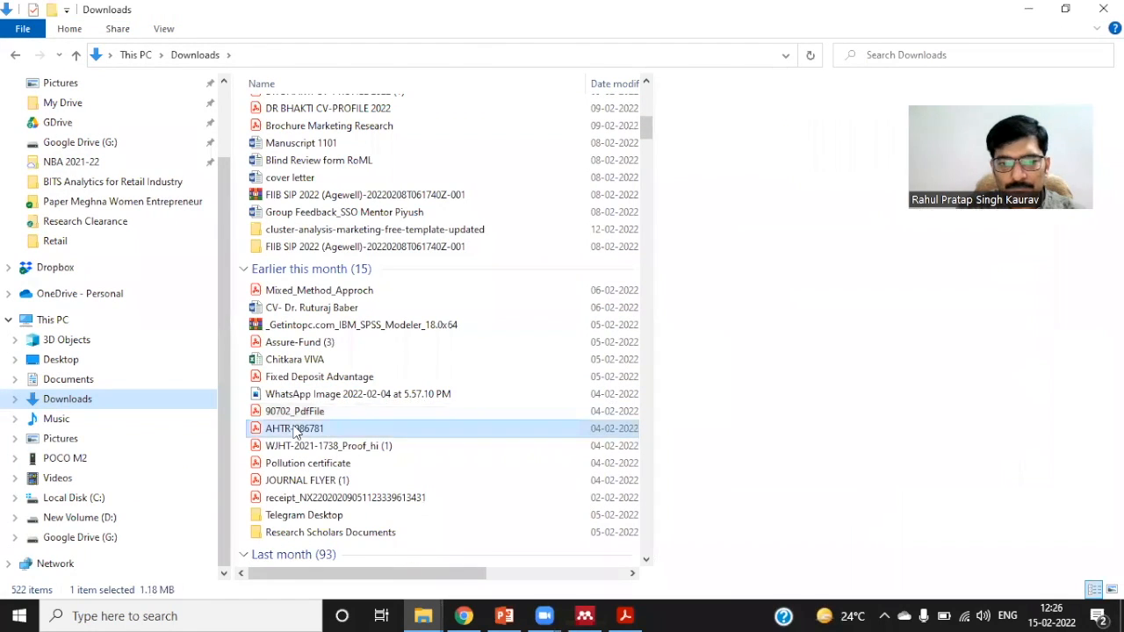
{"action": "left_click", "coordinate": [299, 447]}
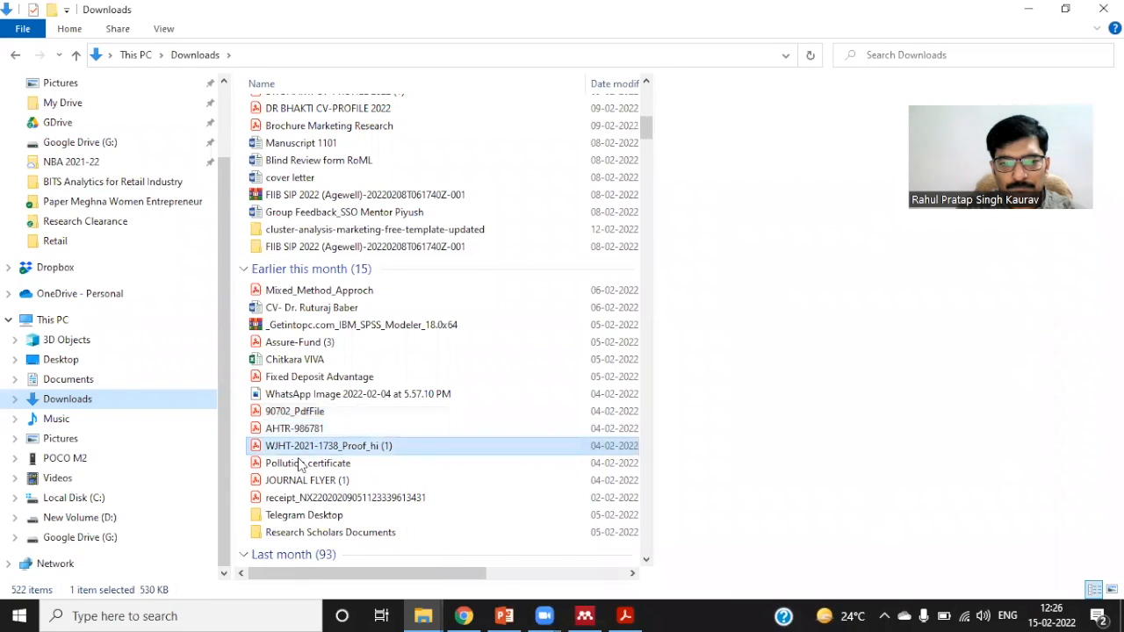
{"action": "left_click", "coordinate": [301, 466]}
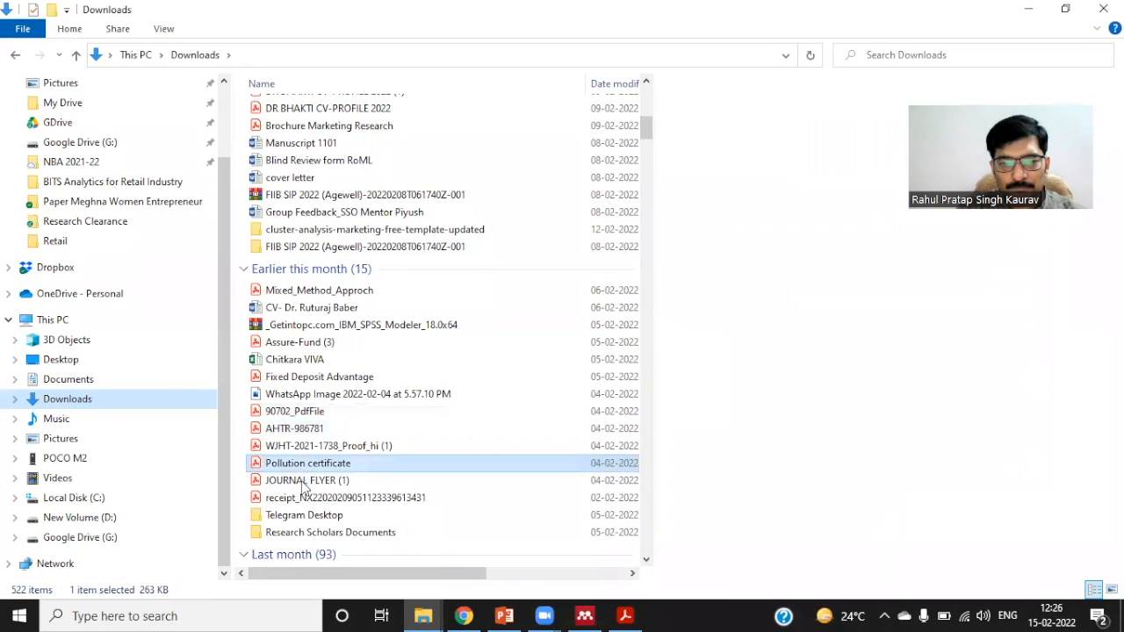
{"action": "scroll", "coordinate": [303, 470], "scroll_direction": "down", "scroll_amount": 4}
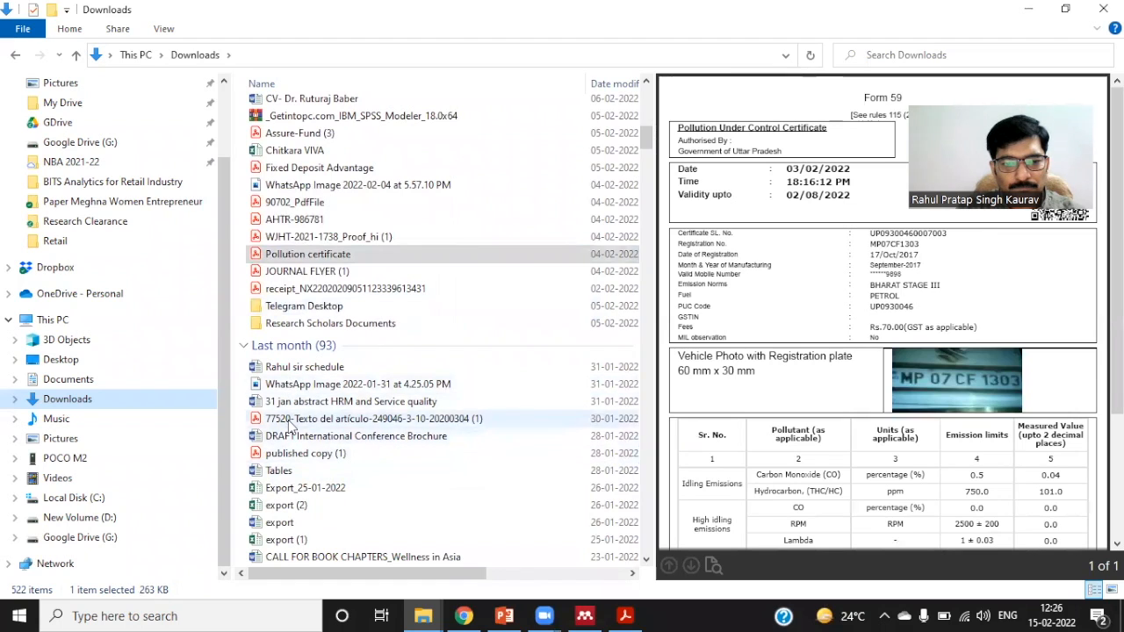
{"action": "left_click", "coordinate": [290, 421]}
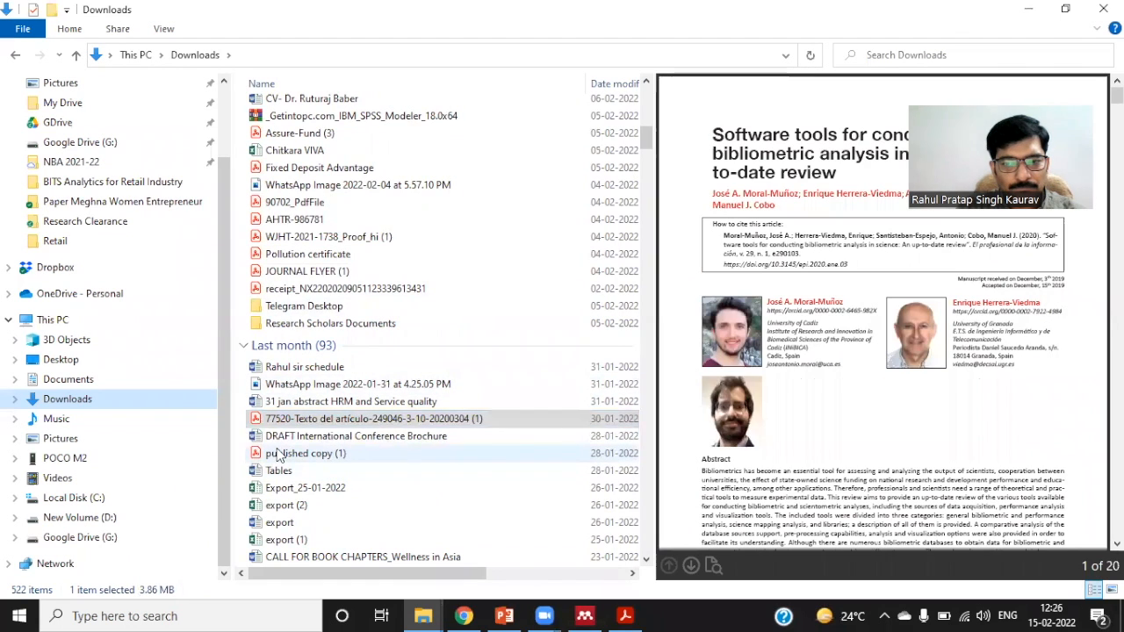
Add the PDFs "Why papers are rejected" and "How to develop a quality research article" from Downloads to Mendeley Desktop's Ramanujan EDP folder
{"action": "scroll", "coordinate": [277, 453], "scroll_direction": "down", "scroll_amount": 3}
{"action": "scroll", "coordinate": [278, 453], "scroll_direction": "down", "scroll_amount": 3}
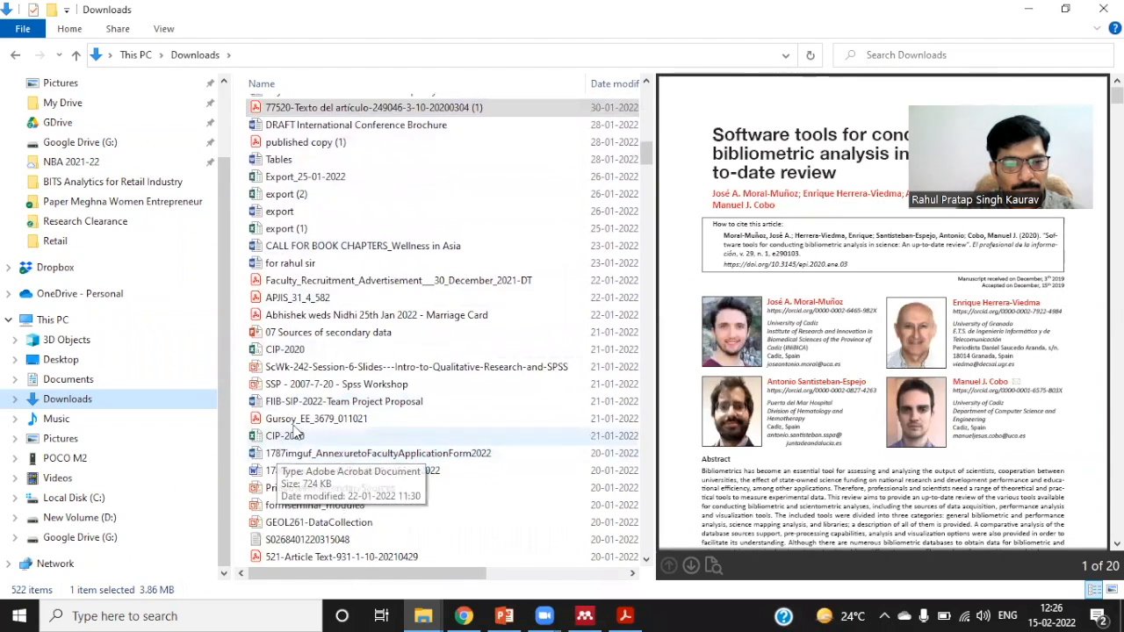
{"action": "scroll", "coordinate": [375, 364], "scroll_direction": "down", "scroll_amount": 3}
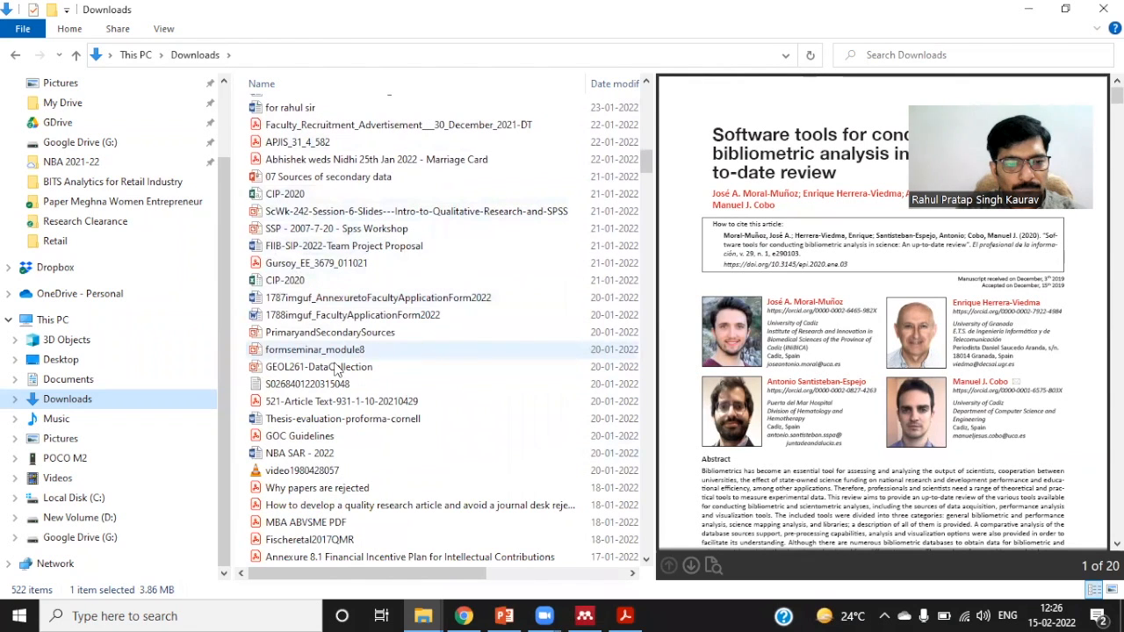
{"action": "scroll", "coordinate": [298, 420], "scroll_direction": "down", "scroll_amount": 2}
{"action": "left_click", "coordinate": [268, 388]}
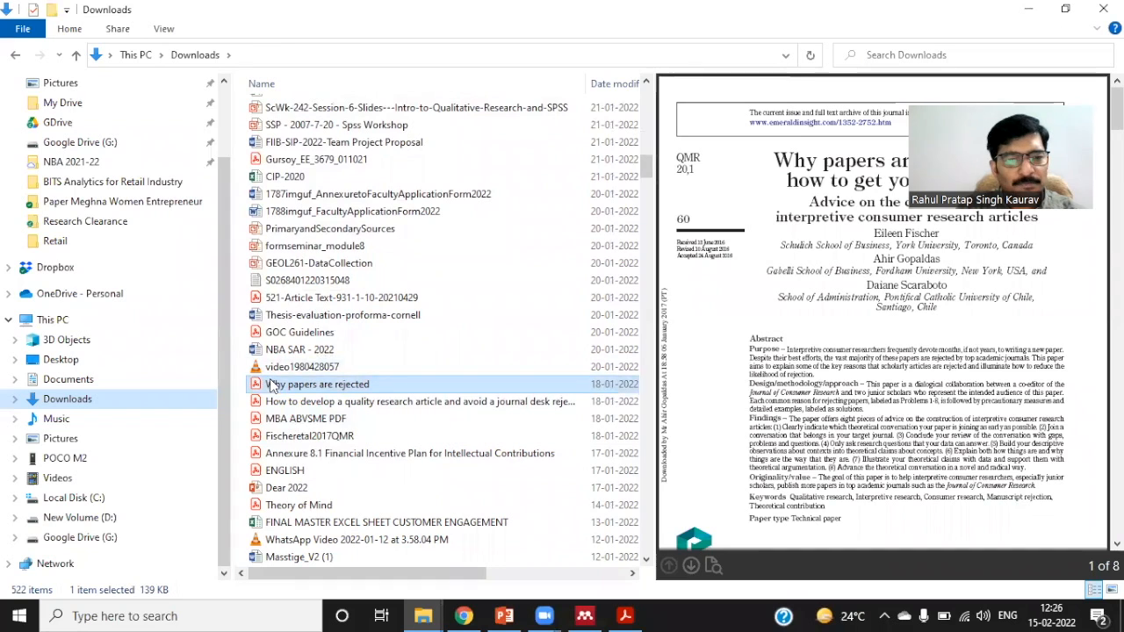
{"action": "left_click", "coordinate": [280, 404], "text": "shift"}
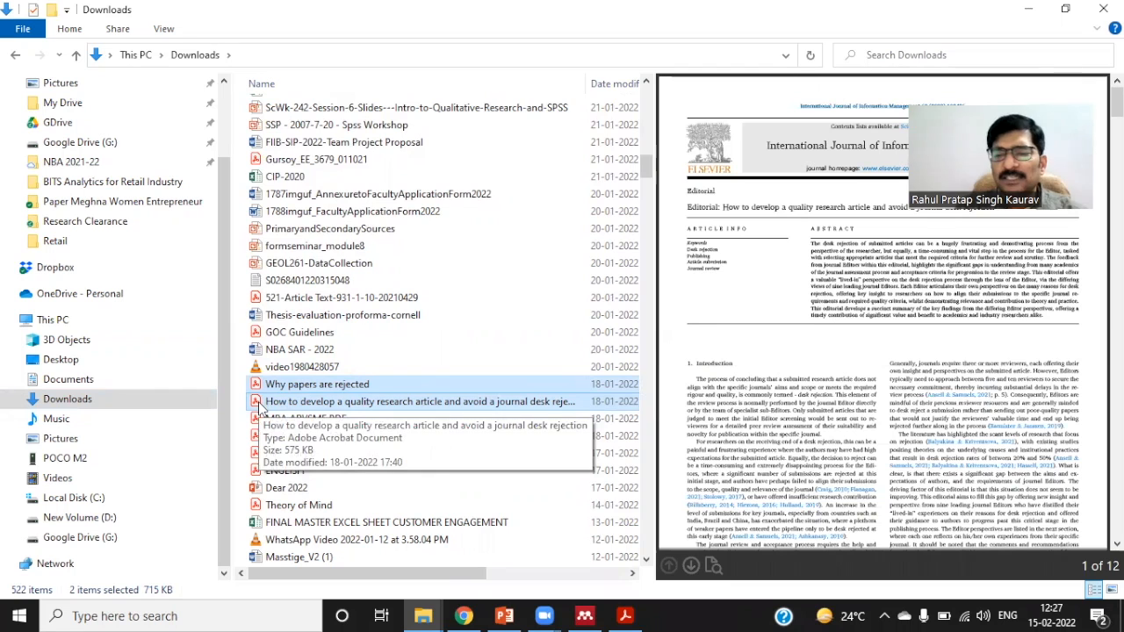
{"action": "left_click_drag", "start_coordinate": [260, 409], "coordinate": [416, 303]}
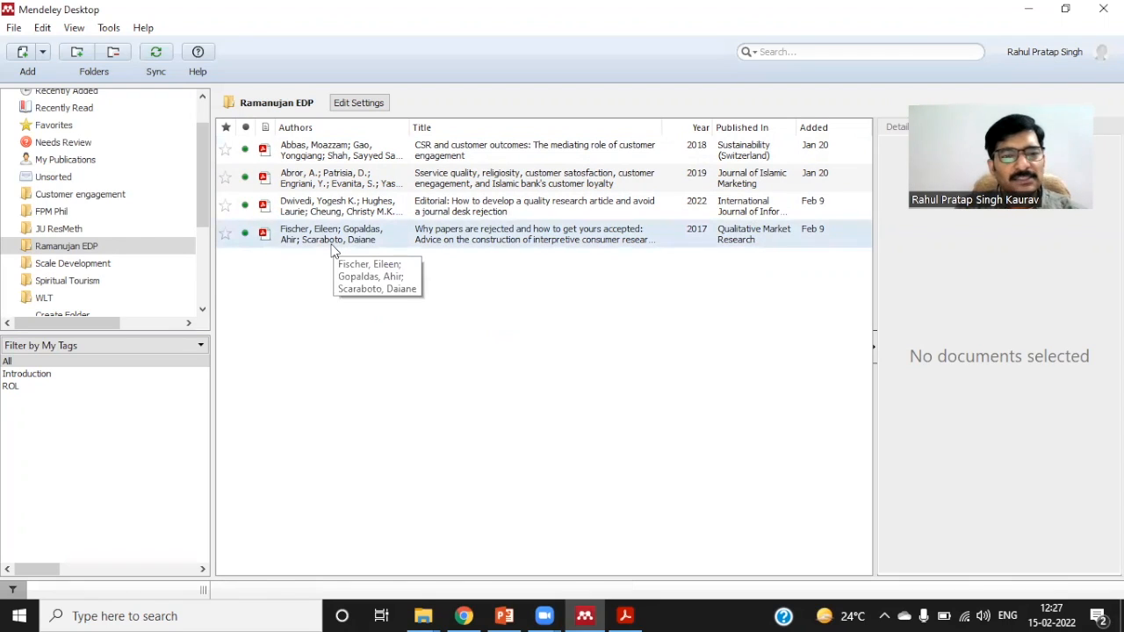
Switch to Chrome and search Google Scholar for the exact phrase "Customer loyalty"
{"action": "left_click", "coordinate": [465, 614]}
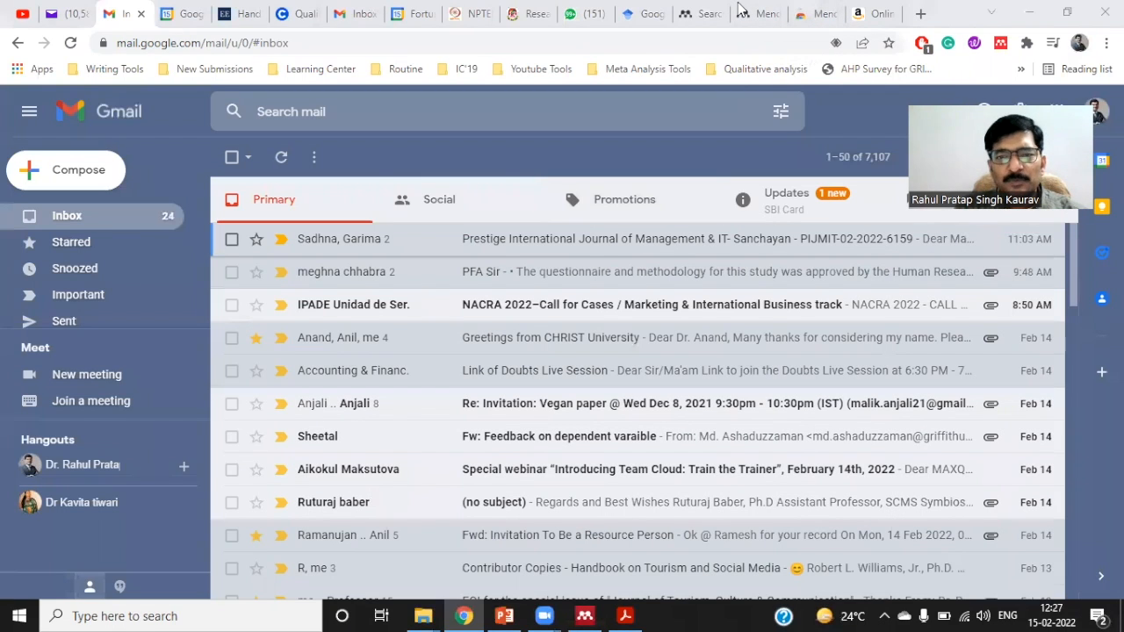
{"action": "left_click", "coordinate": [643, 14]}
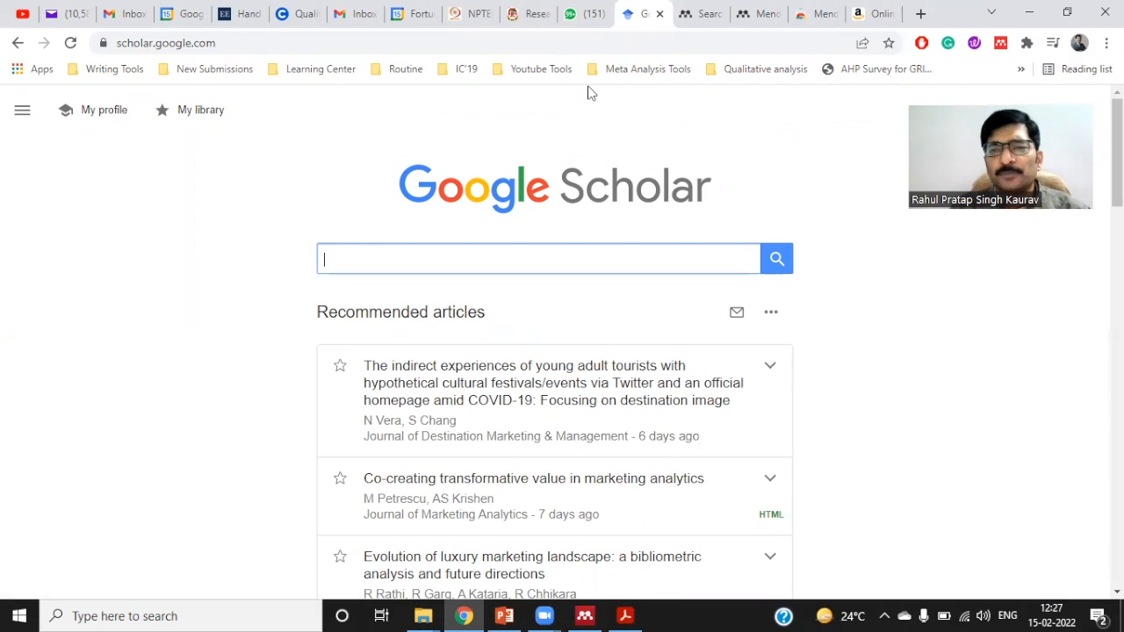
{"action": "left_click", "coordinate": [506, 258]}
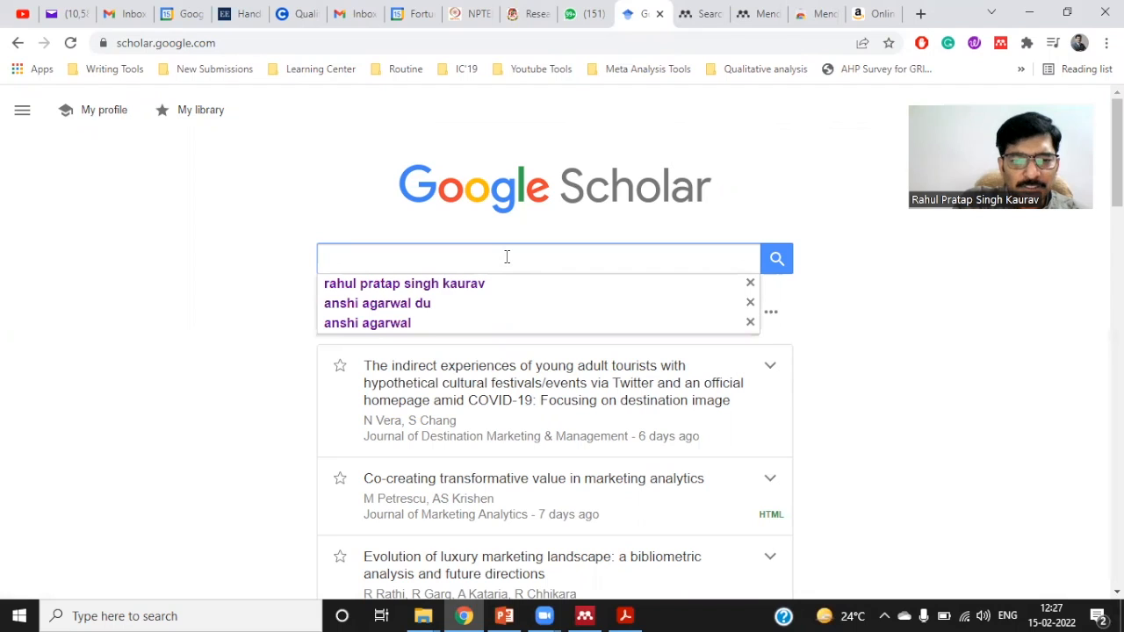
{"action": "type", "text": "\"Custom"}
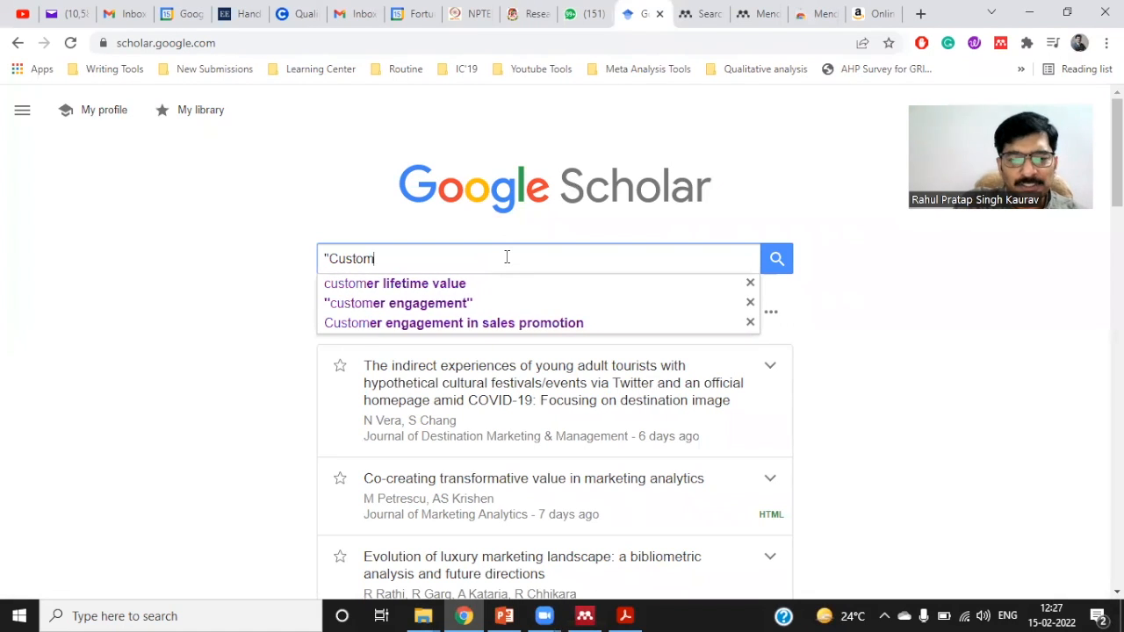
{"action": "type", "text": "er lo"}
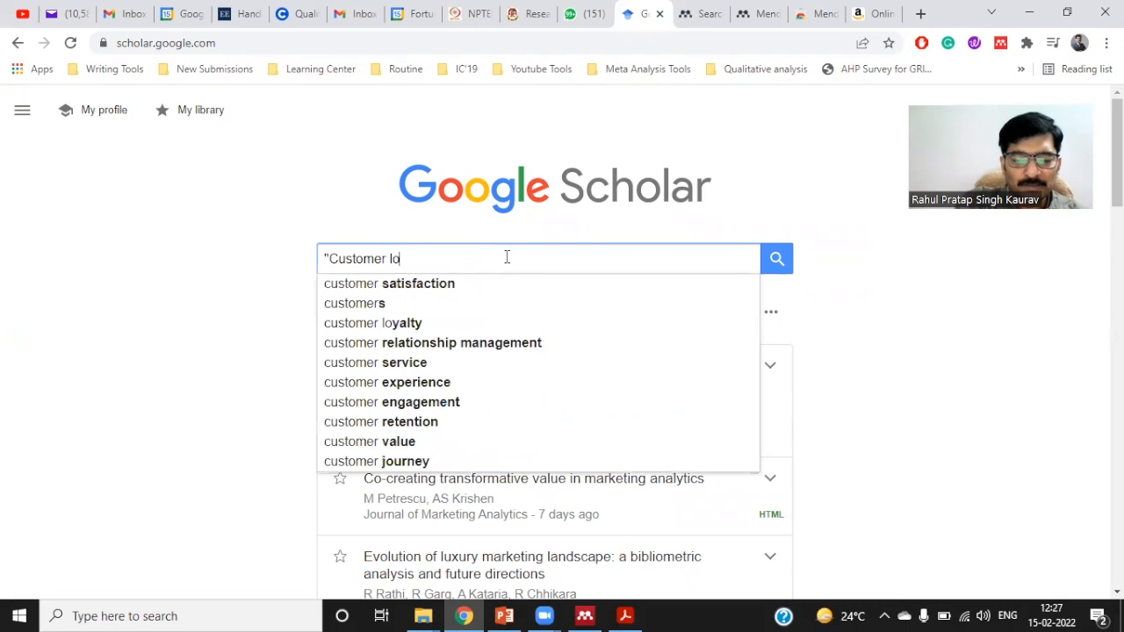
{"action": "type", "text": "yalty"}
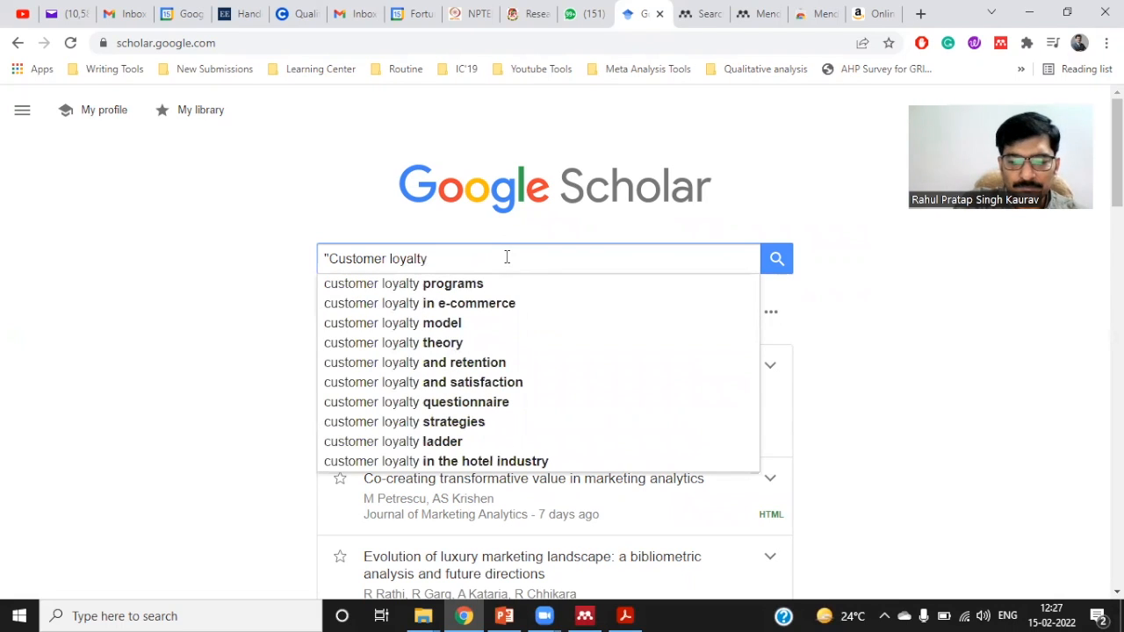
{"action": "type", "text": "\""}
{"action": "key", "text": "Return"}
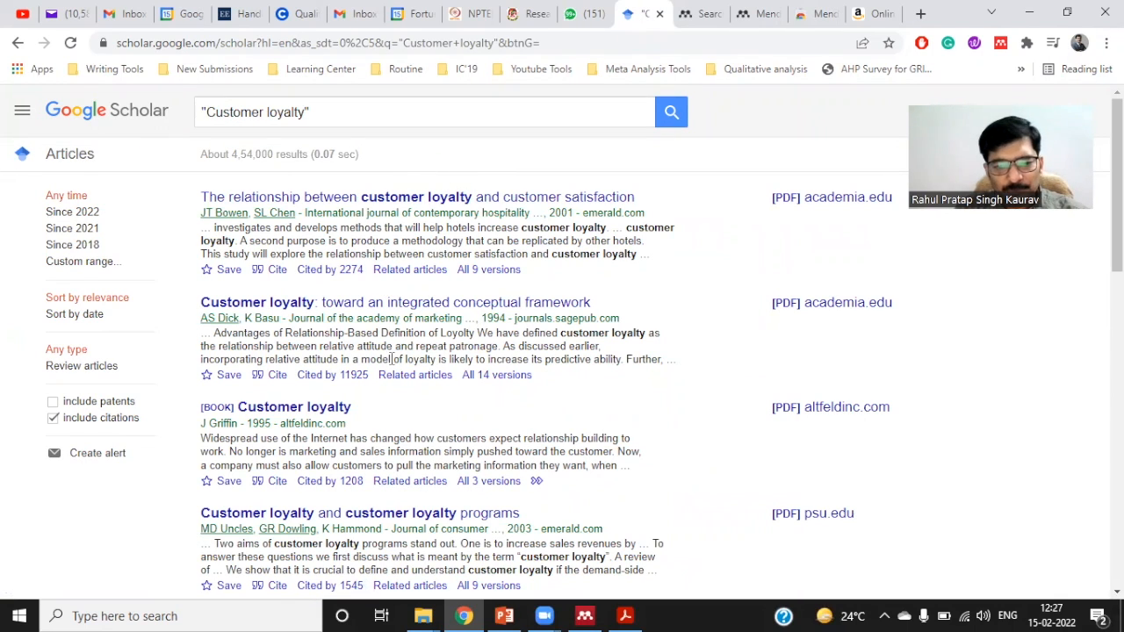
Open the Mendeley web importer for the customer loyalty search results
{"action": "scroll", "coordinate": [384, 325], "scroll_direction": "down", "scroll_amount": 8}
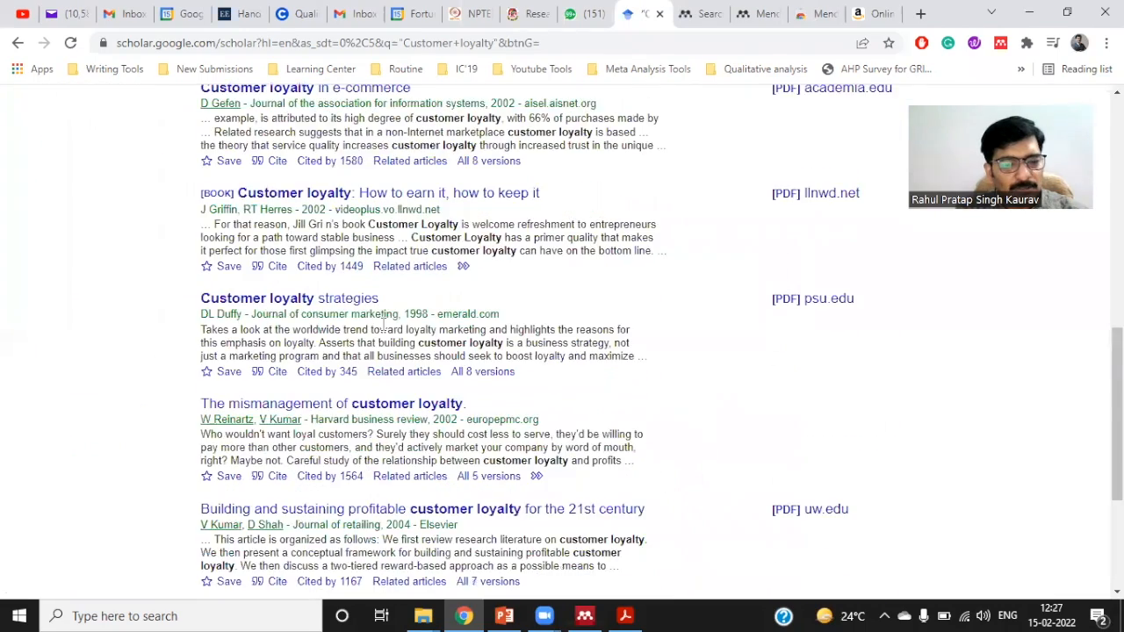
{"action": "scroll", "coordinate": [383, 325], "scroll_direction": "down", "scroll_amount": 3}
{"action": "scroll", "coordinate": [384, 326], "scroll_direction": "up", "scroll_amount": 11}
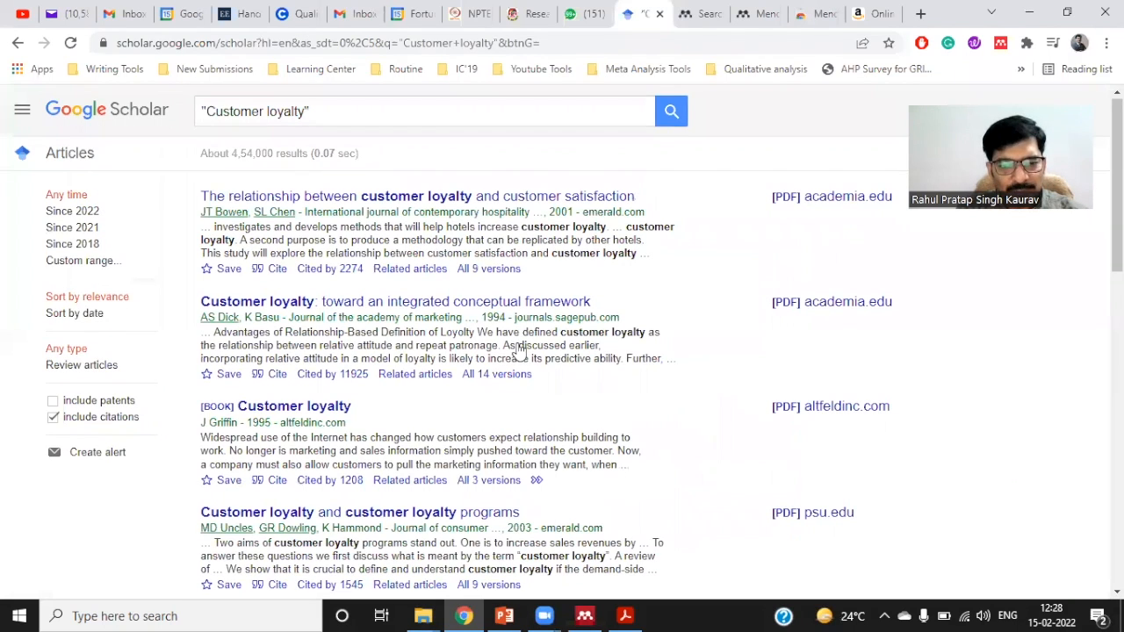
{"action": "scroll", "coordinate": [518, 347], "scroll_direction": "down", "scroll_amount": 1}
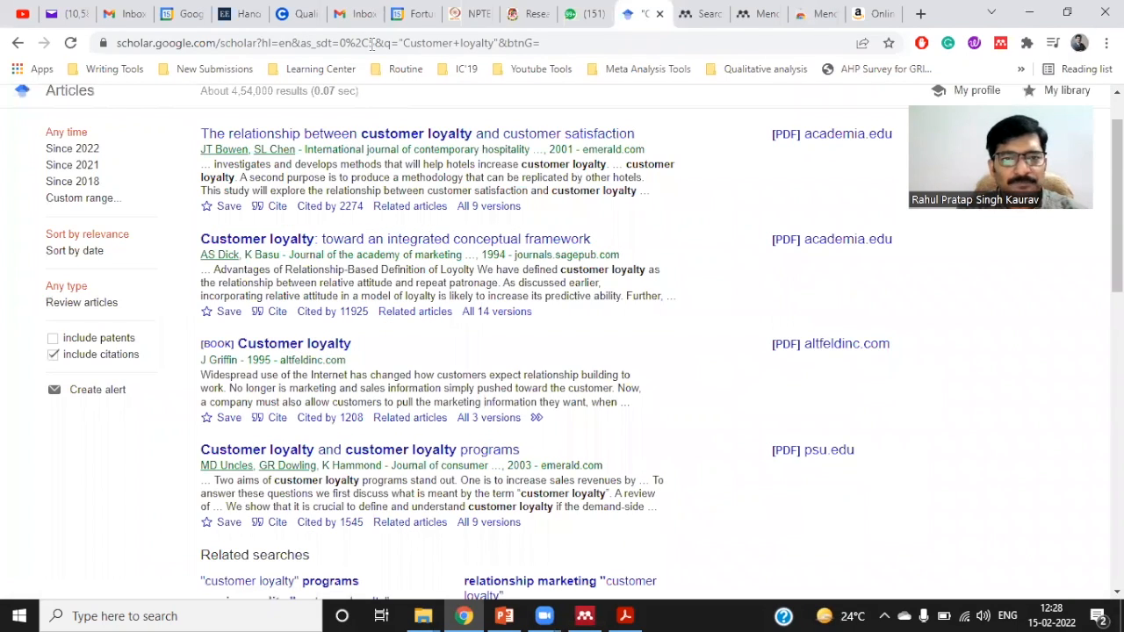
{"action": "scroll", "coordinate": [372, 44], "scroll_direction": "up", "scroll_amount": 1}
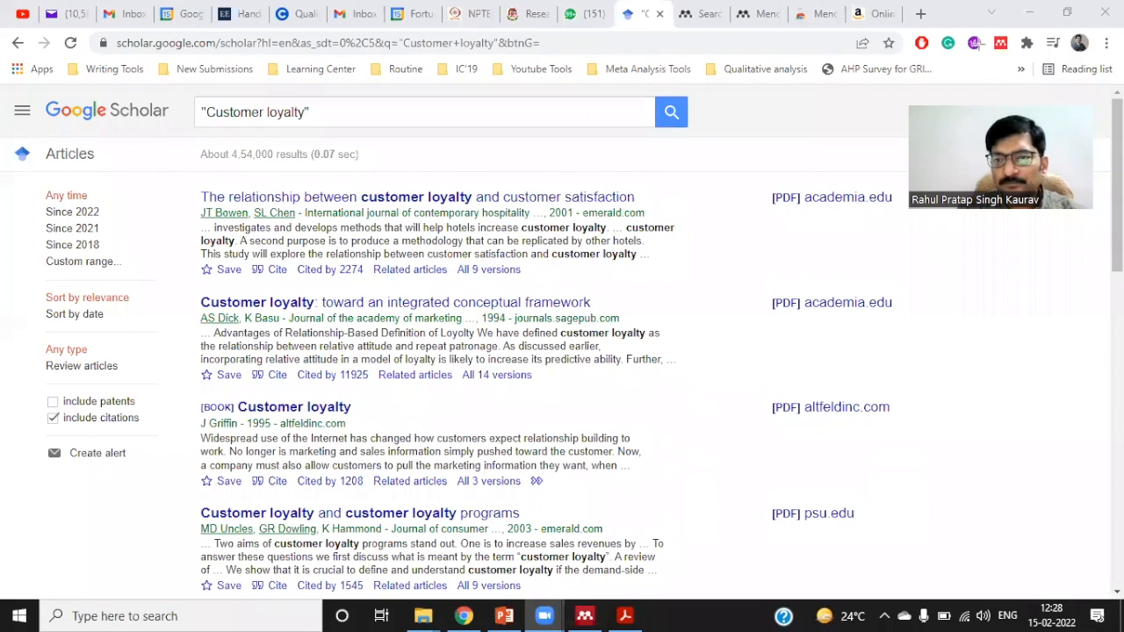
{"action": "left_click", "coordinate": [1000, 42]}
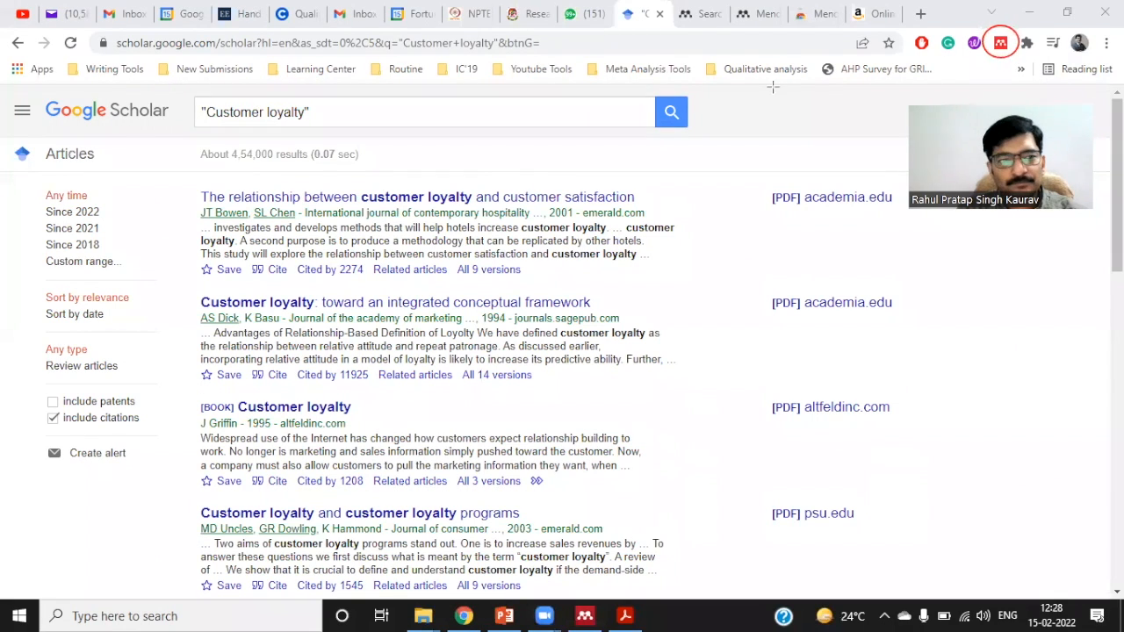
{"action": "left_click", "coordinate": [1000, 43]}
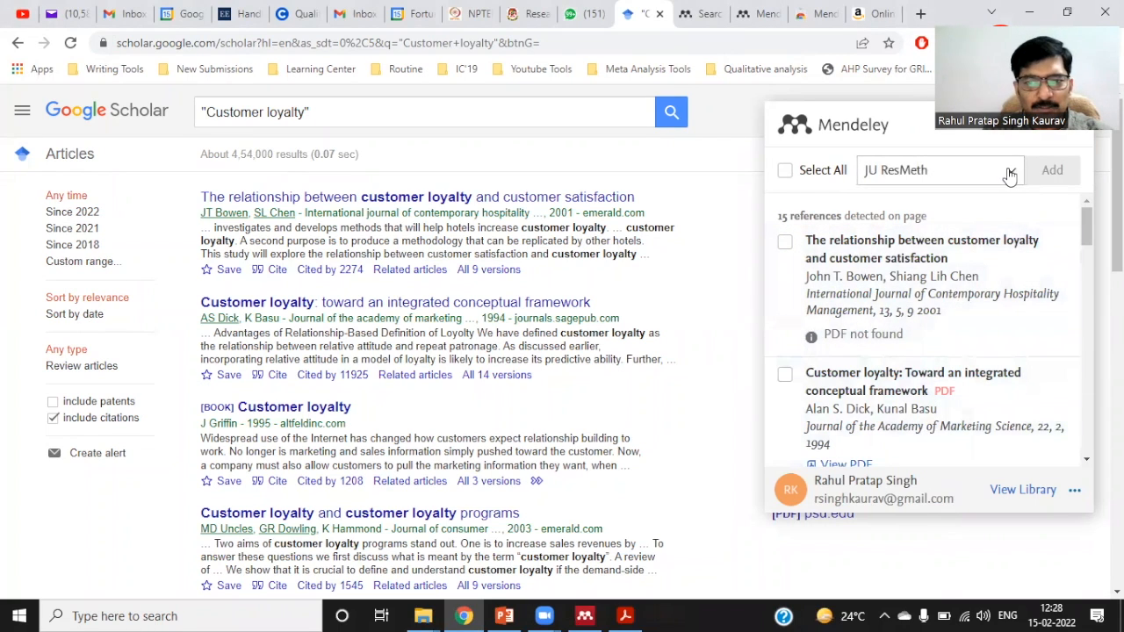
Set the importer's destination collection to Ramanujan EDP only, removing JU ResMeth
{"action": "left_click", "coordinate": [1013, 176]}
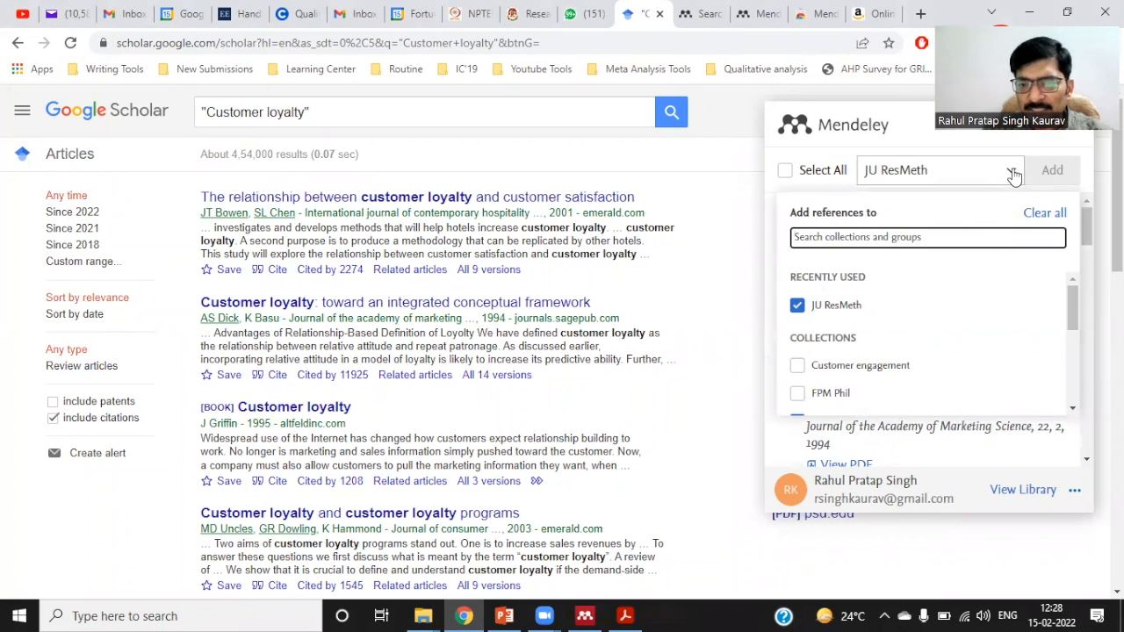
{"action": "scroll", "coordinate": [1006, 288], "scroll_direction": "down", "scroll_amount": 1}
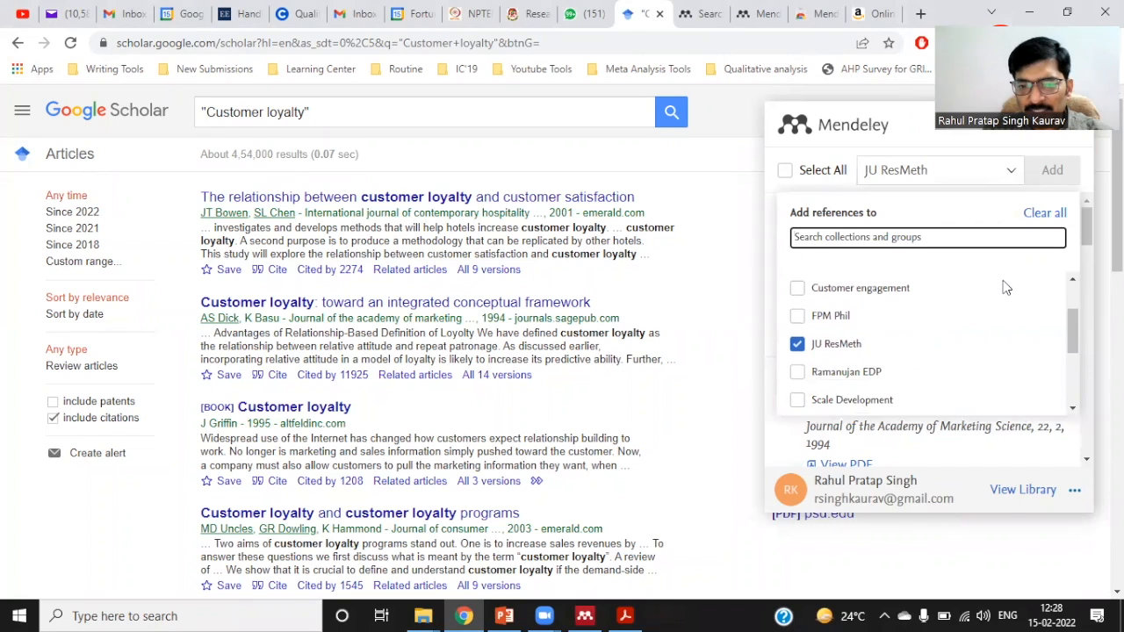
{"action": "left_click", "coordinate": [798, 339]}
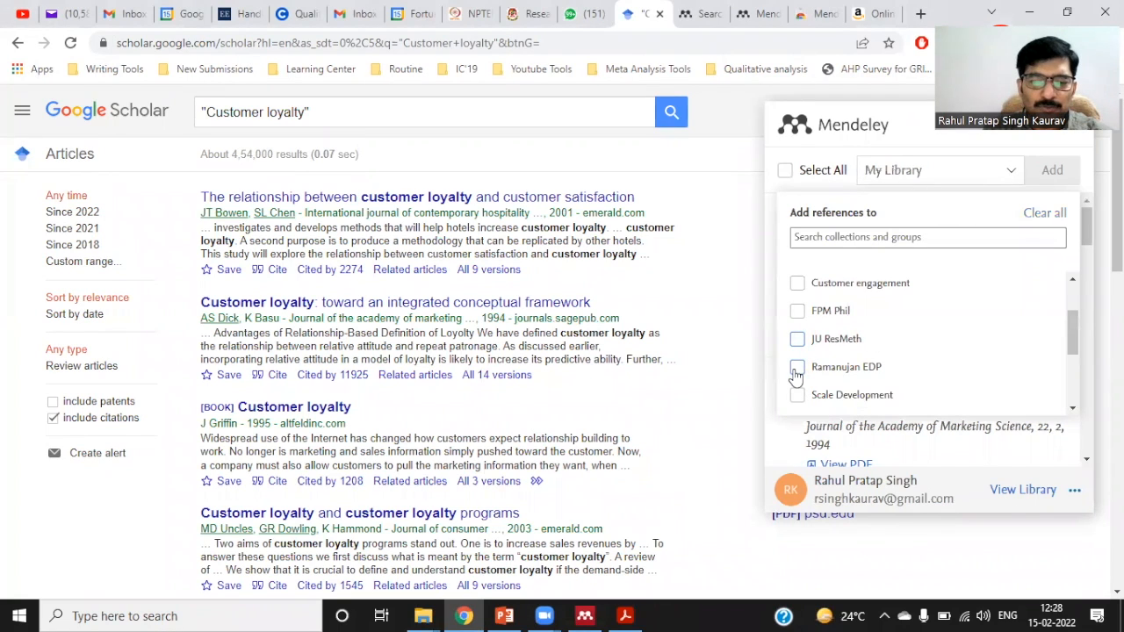
{"action": "left_click", "coordinate": [797, 372]}
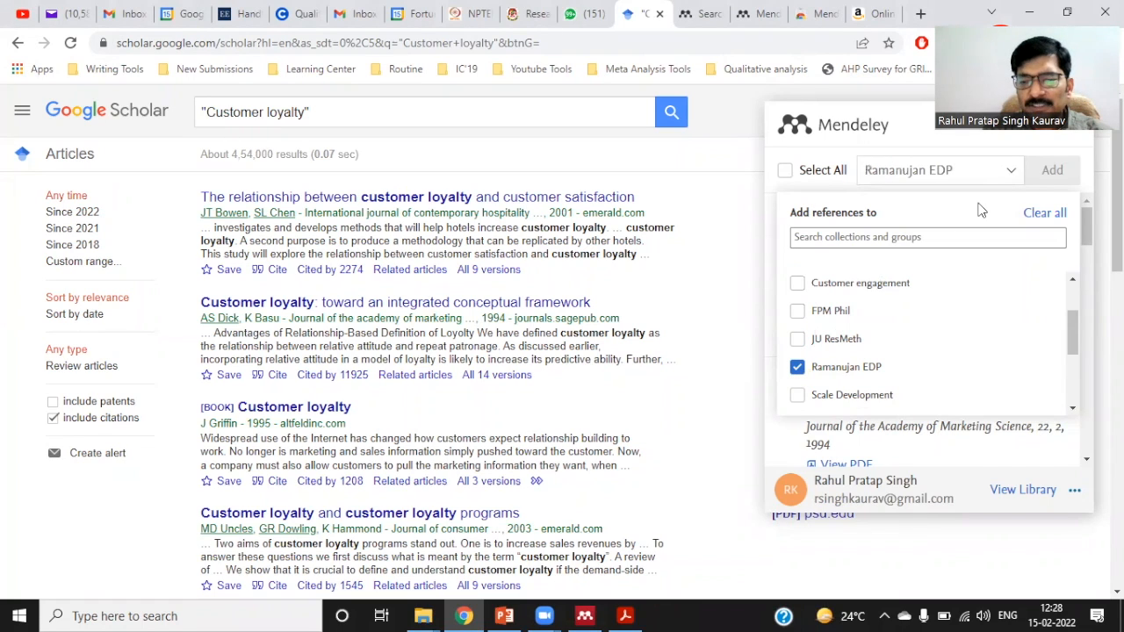
{"action": "left_click", "coordinate": [851, 157]}
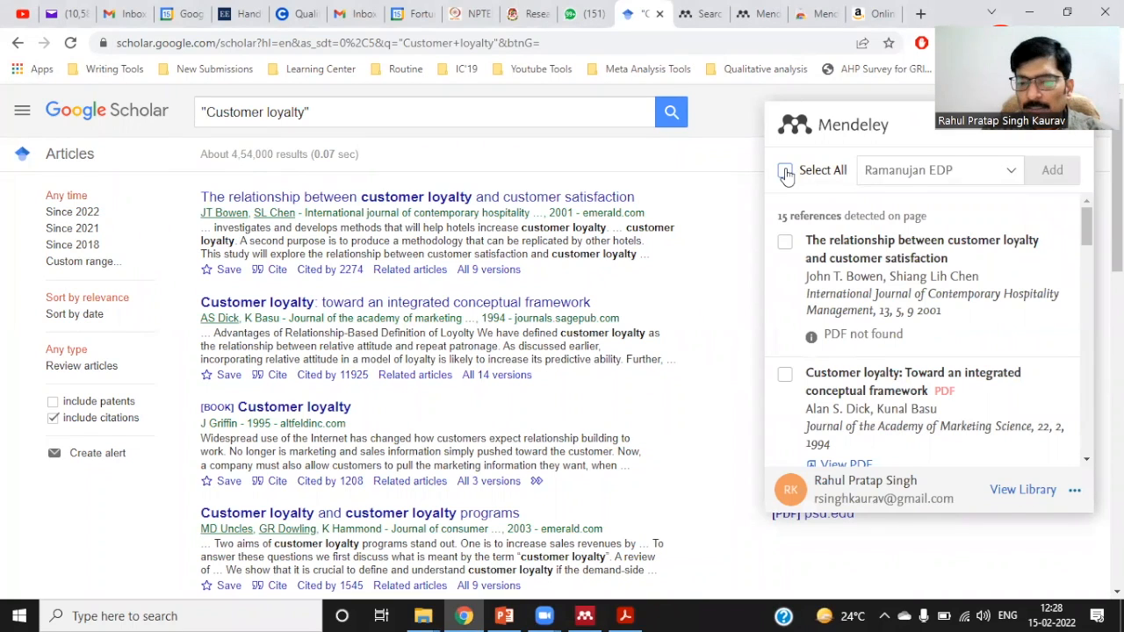
Select all references detected by the Mendeley importer, but exclude the Google Scholar web page entry
{"action": "left_click", "coordinate": [785, 172]}
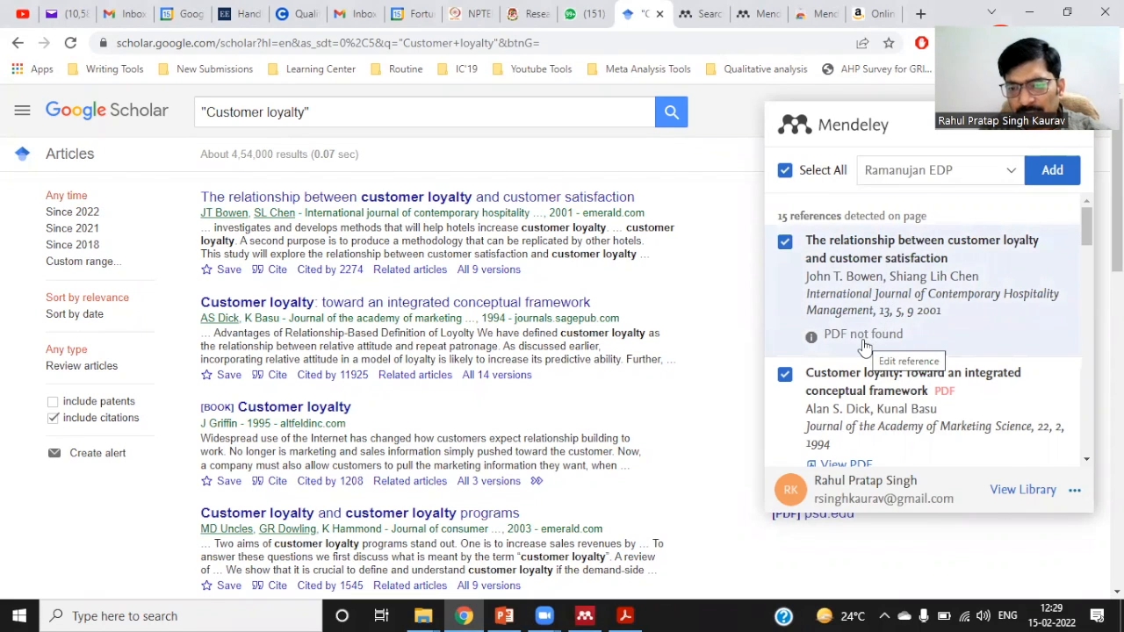
{"action": "scroll", "coordinate": [864, 347], "scroll_direction": "down", "scroll_amount": 1}
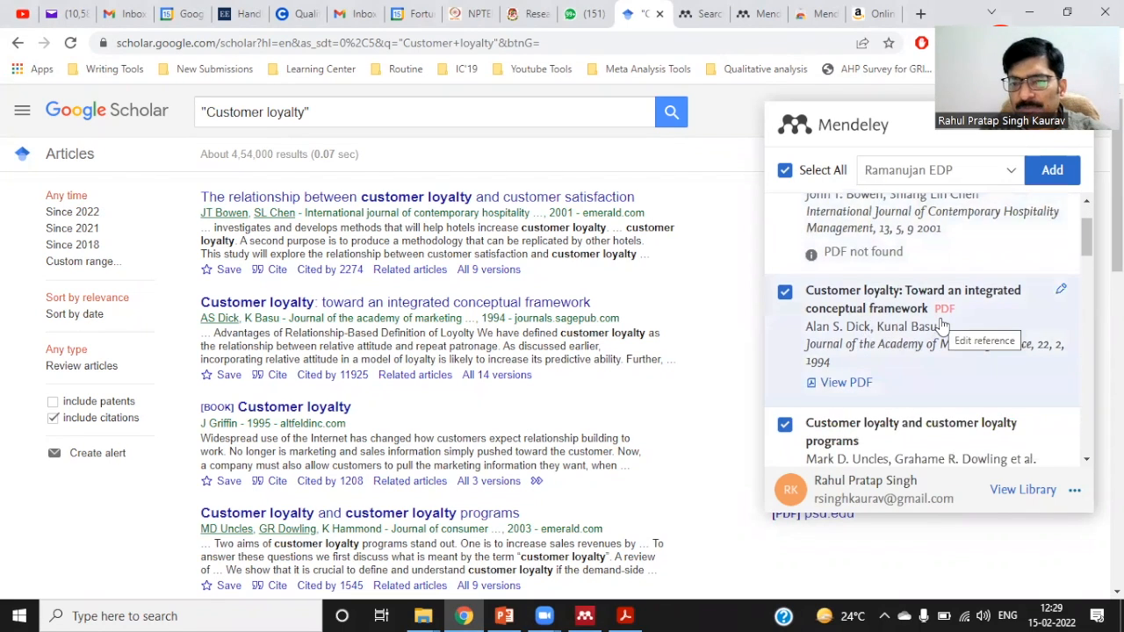
{"action": "scroll", "coordinate": [942, 325], "scroll_direction": "down", "scroll_amount": 3}
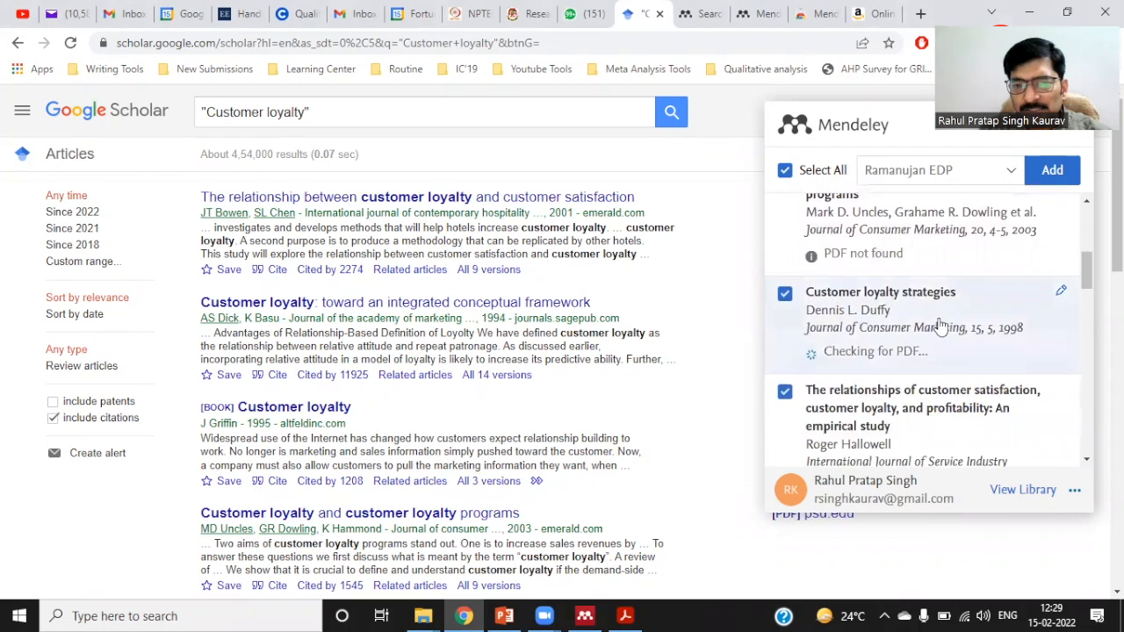
{"action": "scroll", "coordinate": [875, 279], "scroll_direction": "down", "scroll_amount": 2}
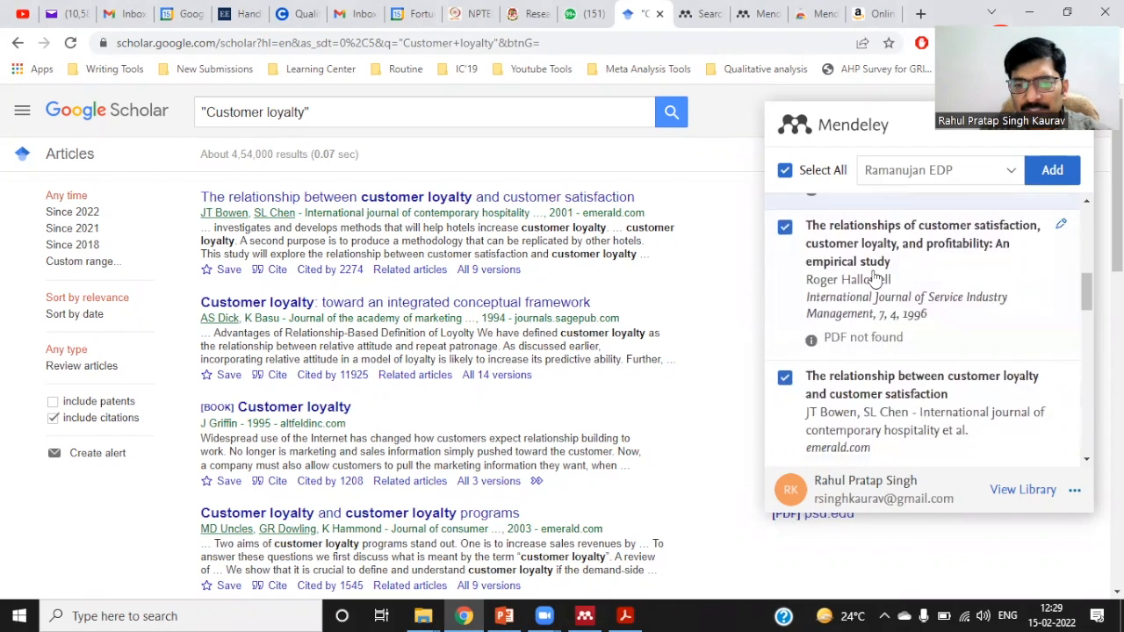
{"action": "scroll", "coordinate": [875, 279], "scroll_direction": "down", "scroll_amount": 2}
{"action": "scroll", "coordinate": [876, 279], "scroll_direction": "down", "scroll_amount": 2}
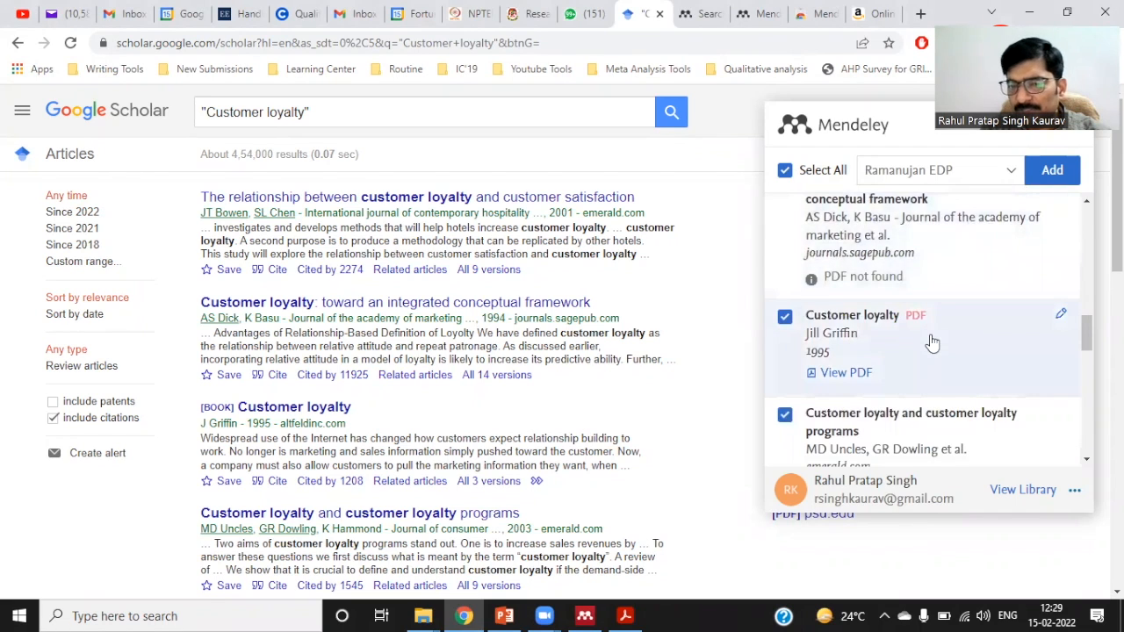
{"action": "scroll", "coordinate": [928, 339], "scroll_direction": "down", "scroll_amount": 2}
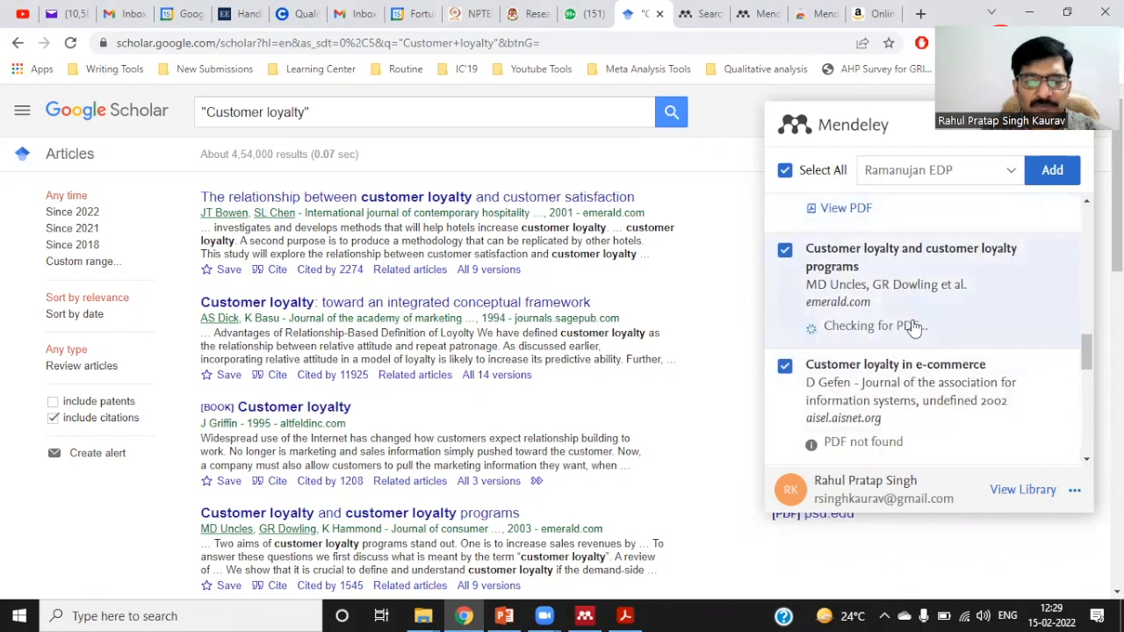
{"action": "scroll", "coordinate": [913, 327], "scroll_direction": "down", "scroll_amount": 2}
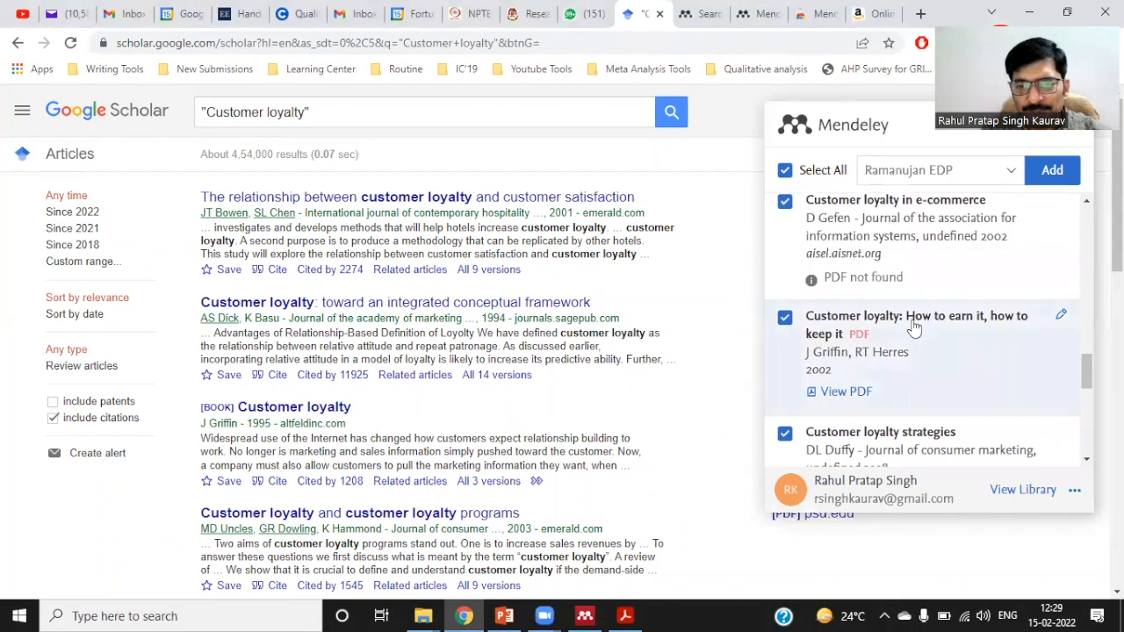
{"action": "scroll", "coordinate": [913, 327], "scroll_direction": "down", "scroll_amount": 5}
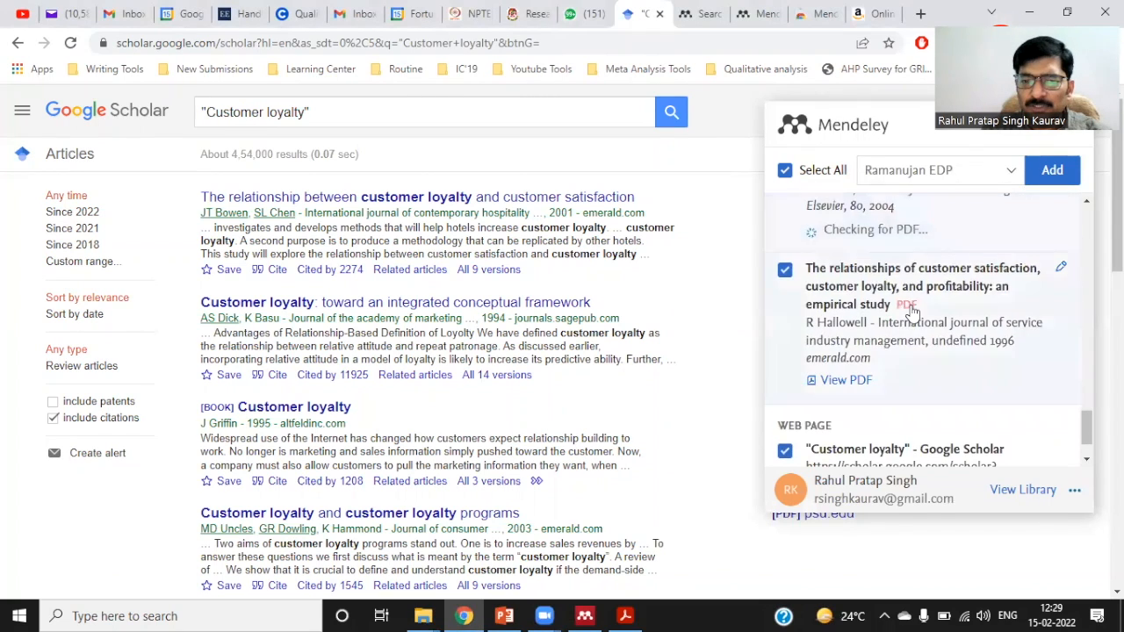
{"action": "scroll", "coordinate": [865, 351], "scroll_direction": "down", "scroll_amount": 1}
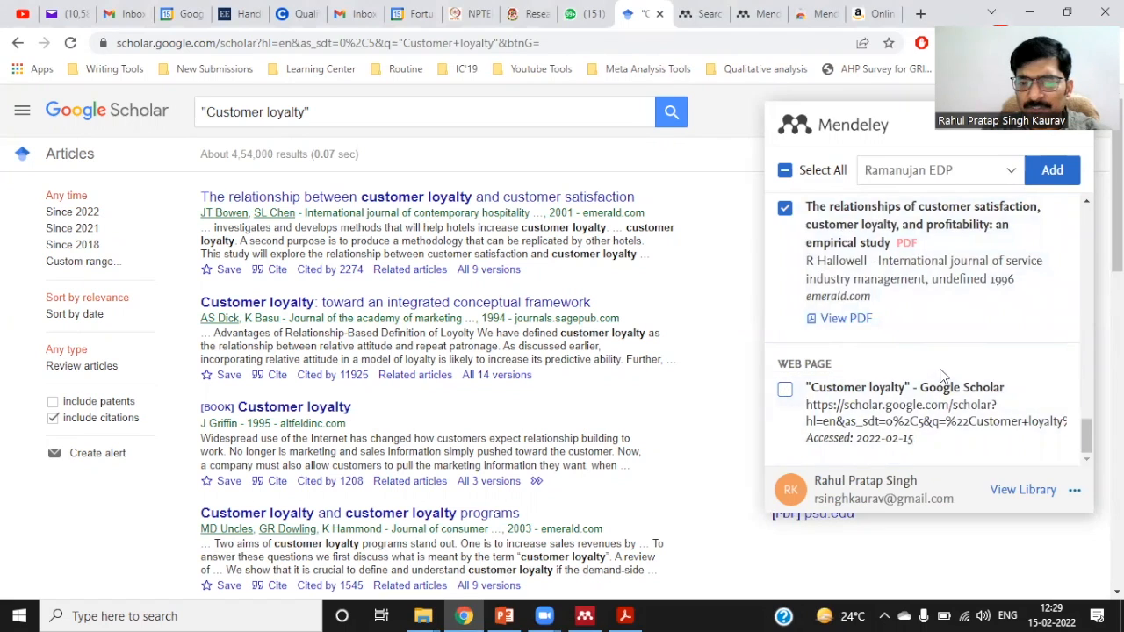
Exclude the reference "The mismanagement of customer loyalty" from the importer's selection
{"action": "scroll", "coordinate": [944, 378], "scroll_direction": "up", "scroll_amount": 3}
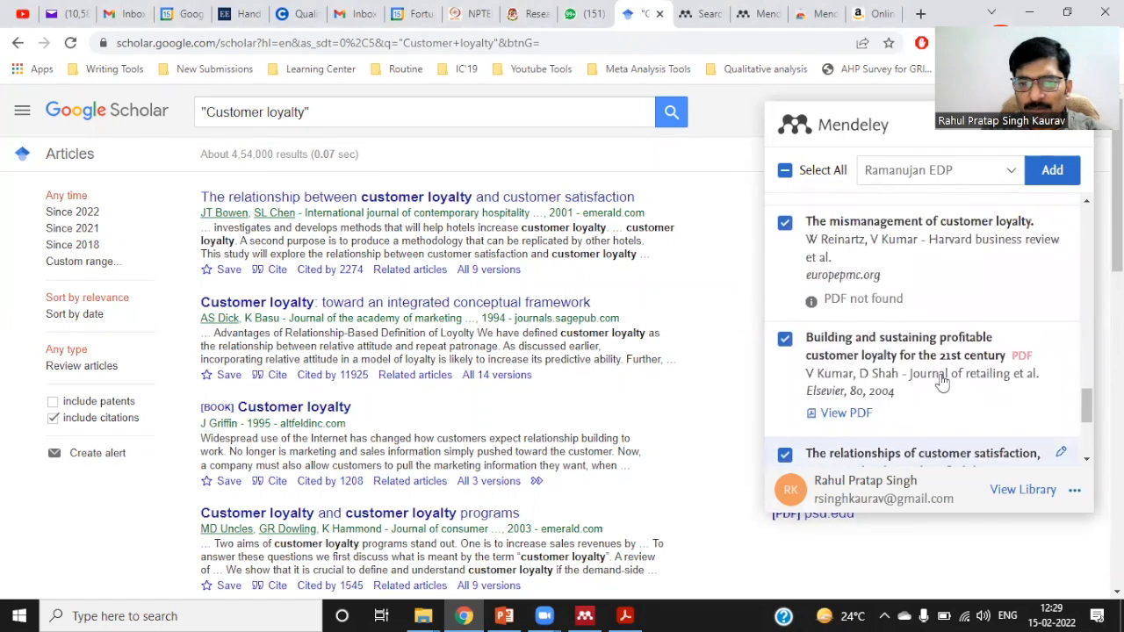
{"action": "scroll", "coordinate": [944, 383], "scroll_direction": "up", "scroll_amount": 1}
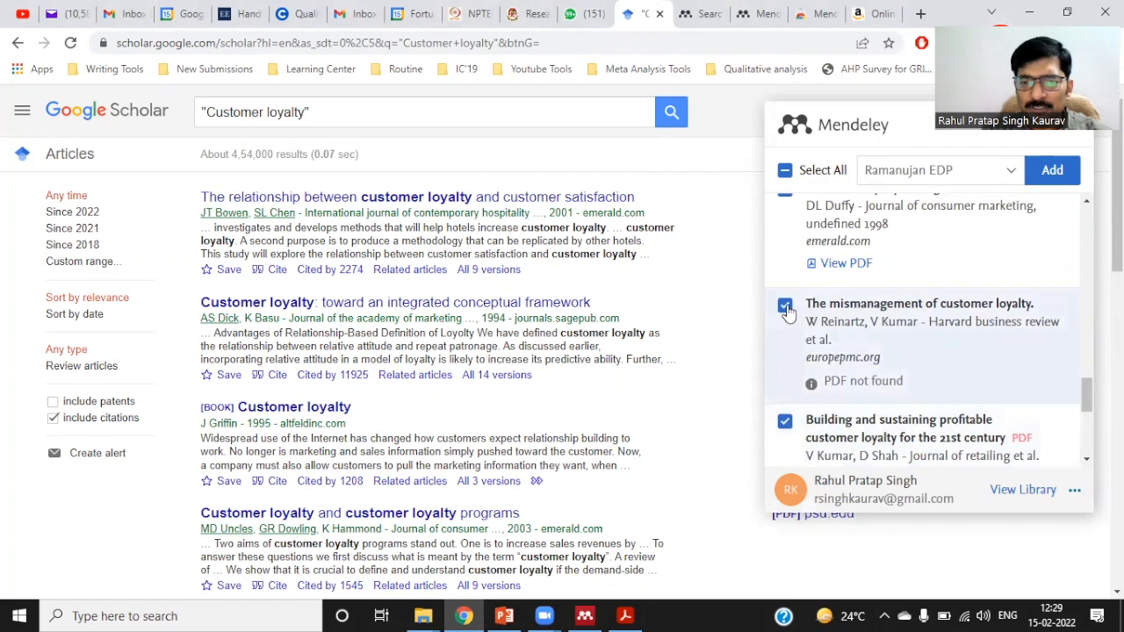
{"action": "scroll", "coordinate": [973, 382], "scroll_direction": "up", "scroll_amount": 2}
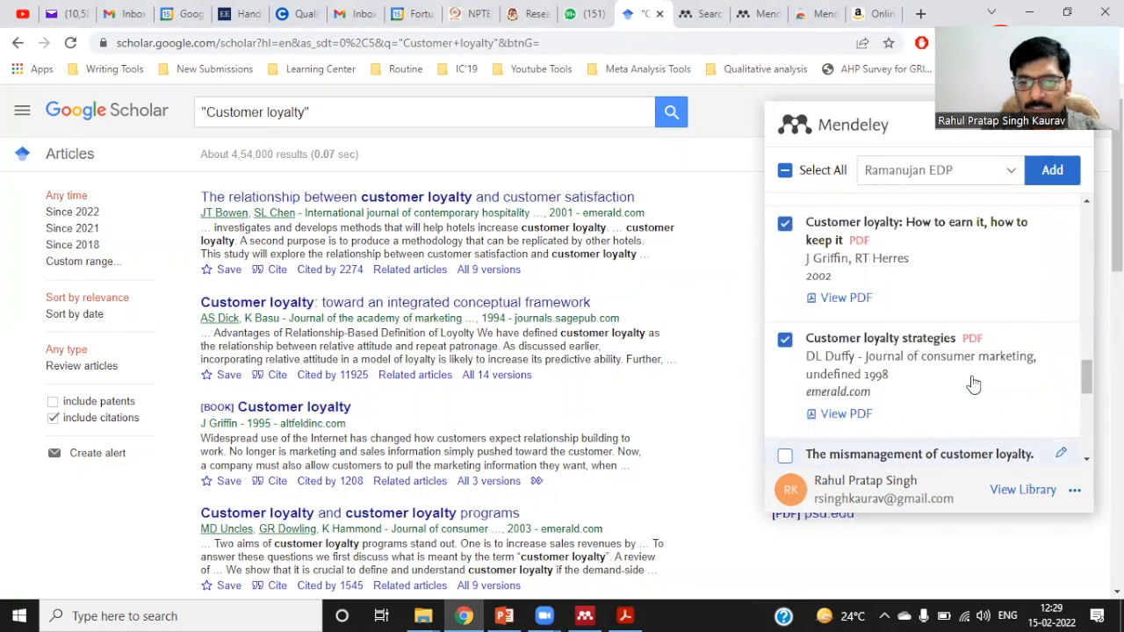
Add the selected customer loyalty references to the Ramanujan EDP collection
{"action": "scroll", "coordinate": [973, 382], "scroll_direction": "up", "scroll_amount": 4}
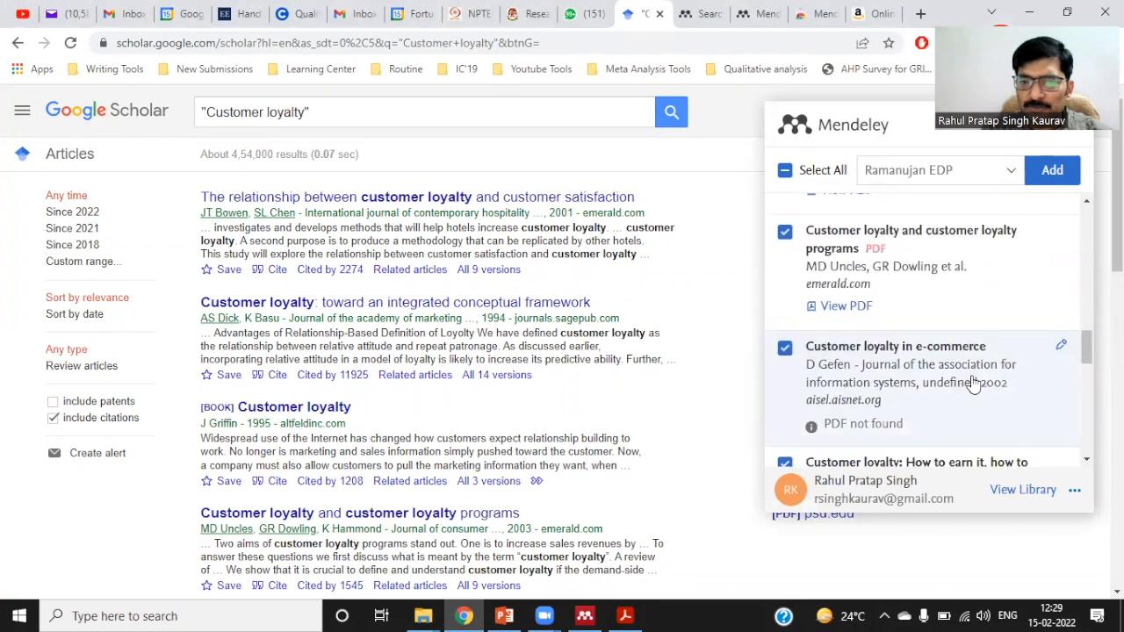
{"action": "scroll", "coordinate": [973, 383], "scroll_direction": "up", "scroll_amount": 3}
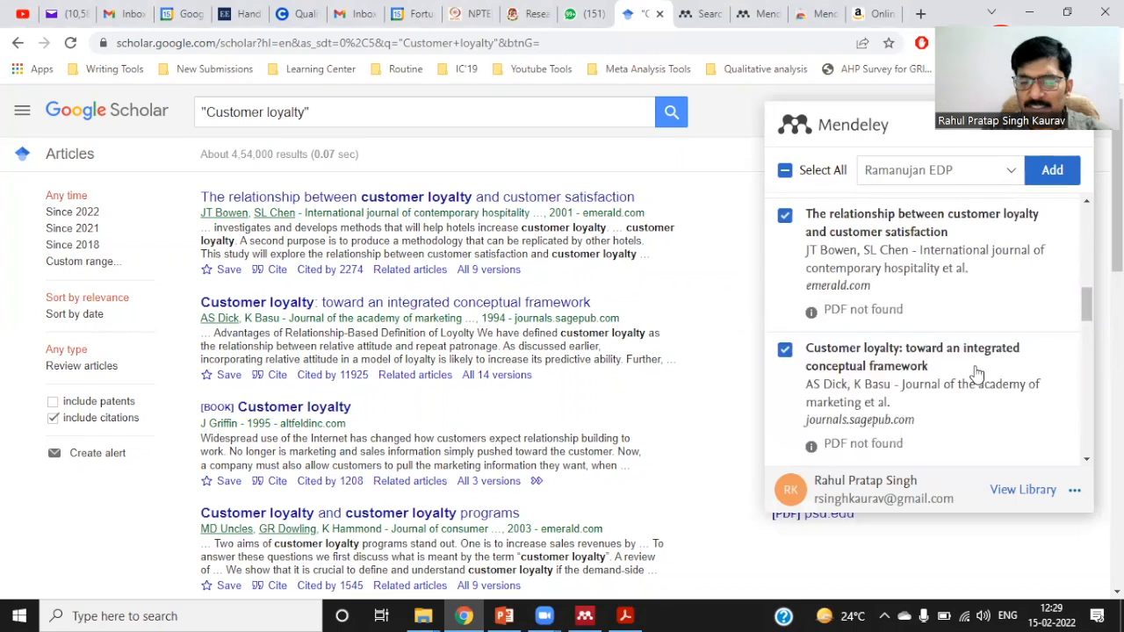
{"action": "scroll", "coordinate": [966, 374], "scroll_direction": "up", "scroll_amount": 4}
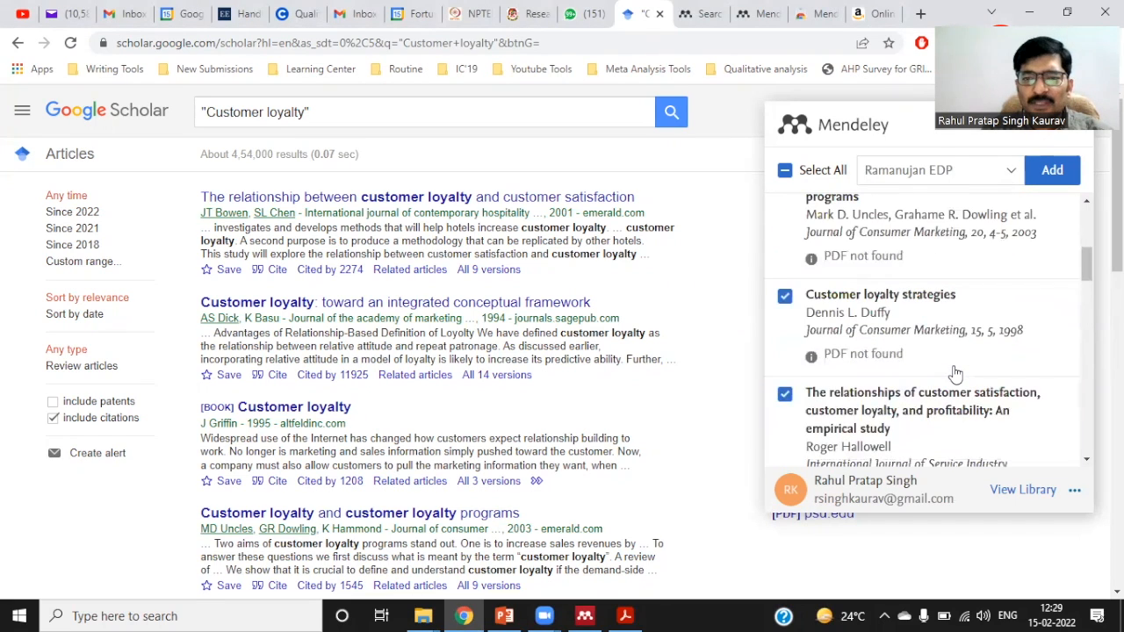
{"action": "scroll", "coordinate": [955, 374], "scroll_direction": "up", "scroll_amount": 3}
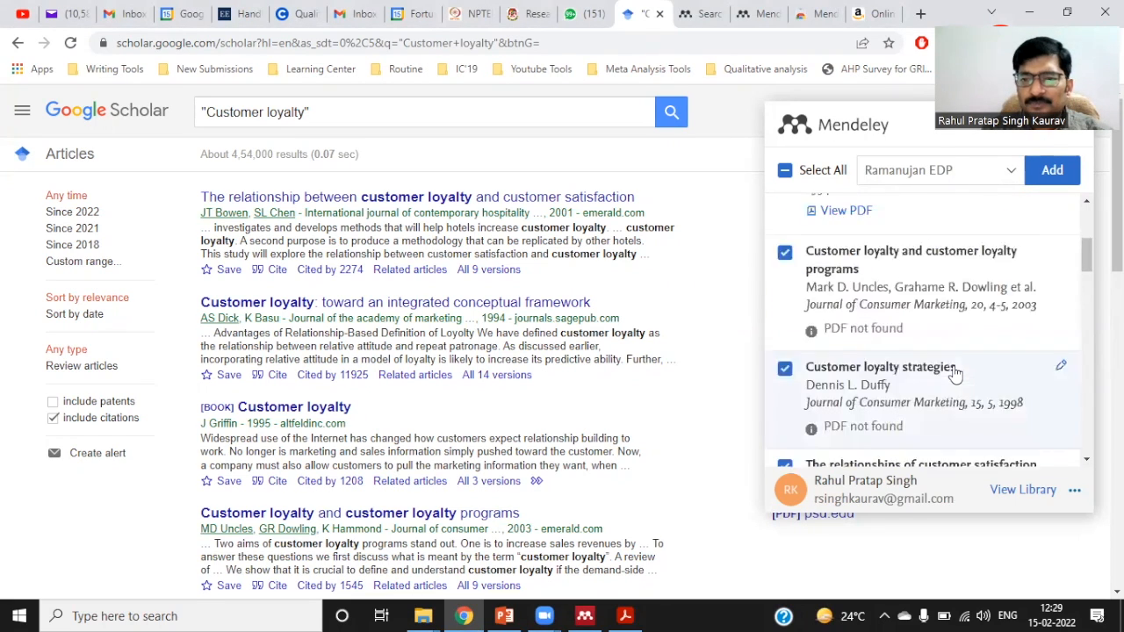
{"action": "left_click", "coordinate": [1050, 173]}
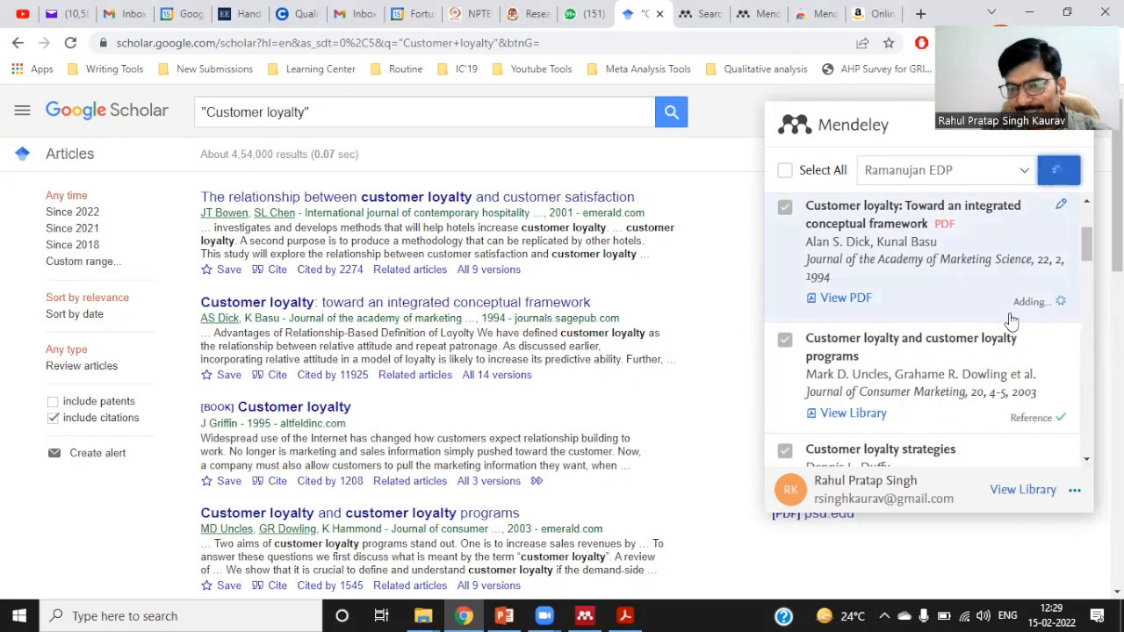
Check the import status of each reference and its PDF in the importer's list
{"action": "scroll", "coordinate": [1011, 325], "scroll_direction": "down", "scroll_amount": 1}
{"action": "scroll", "coordinate": [1009, 358], "scroll_direction": "down", "scroll_amount": 3}
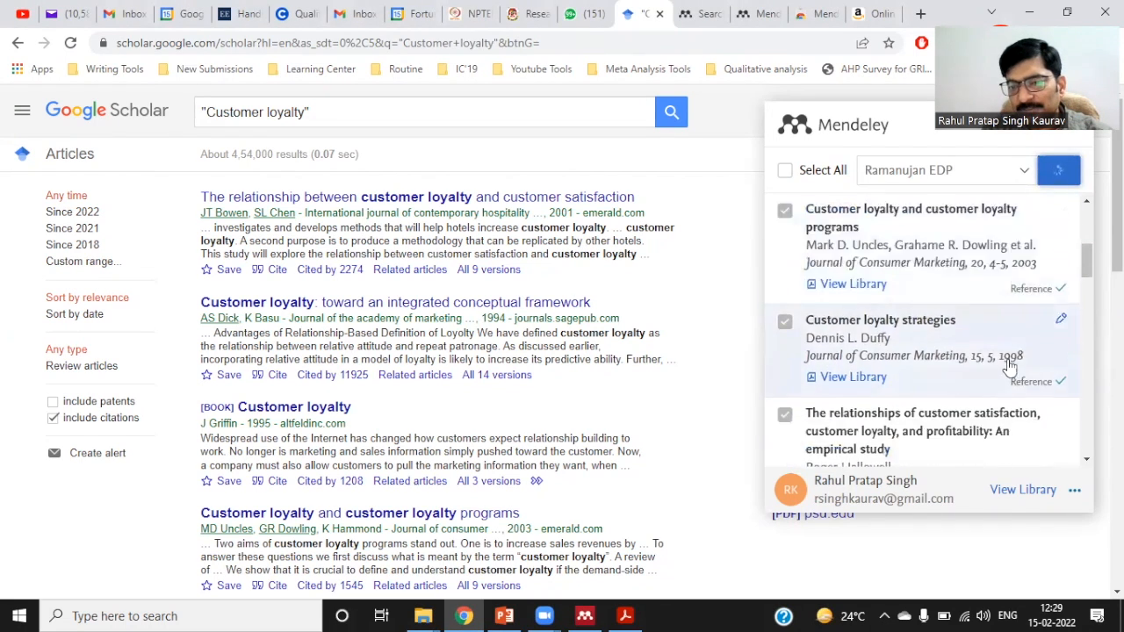
{"action": "scroll", "coordinate": [992, 359], "scroll_direction": "down", "scroll_amount": 6}
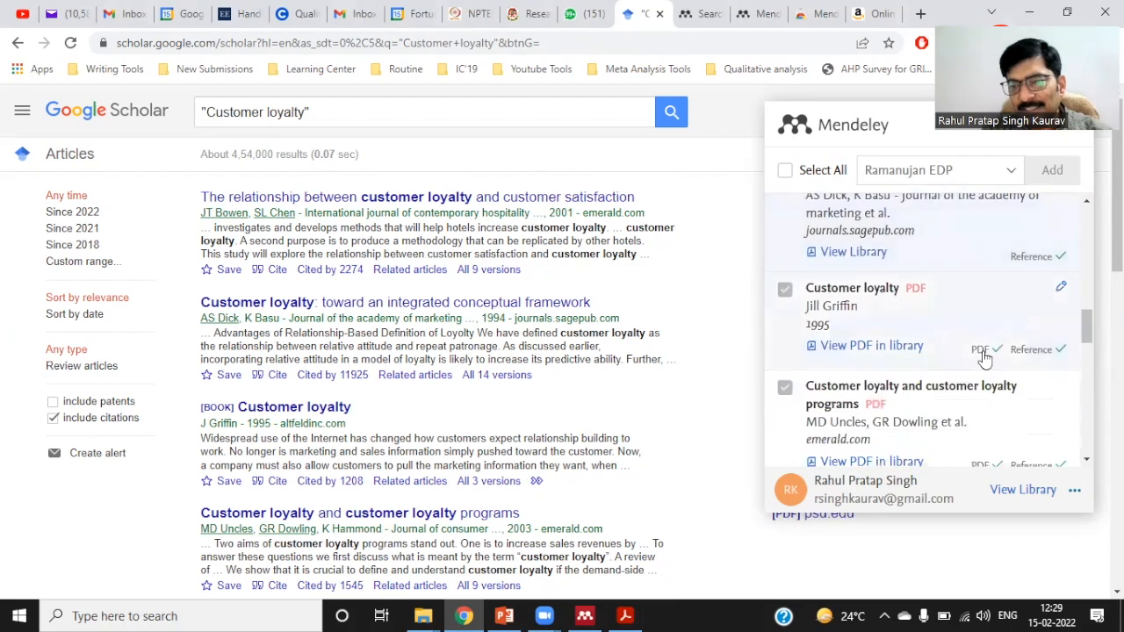
{"action": "scroll", "coordinate": [951, 356], "scroll_direction": "down", "scroll_amount": 2}
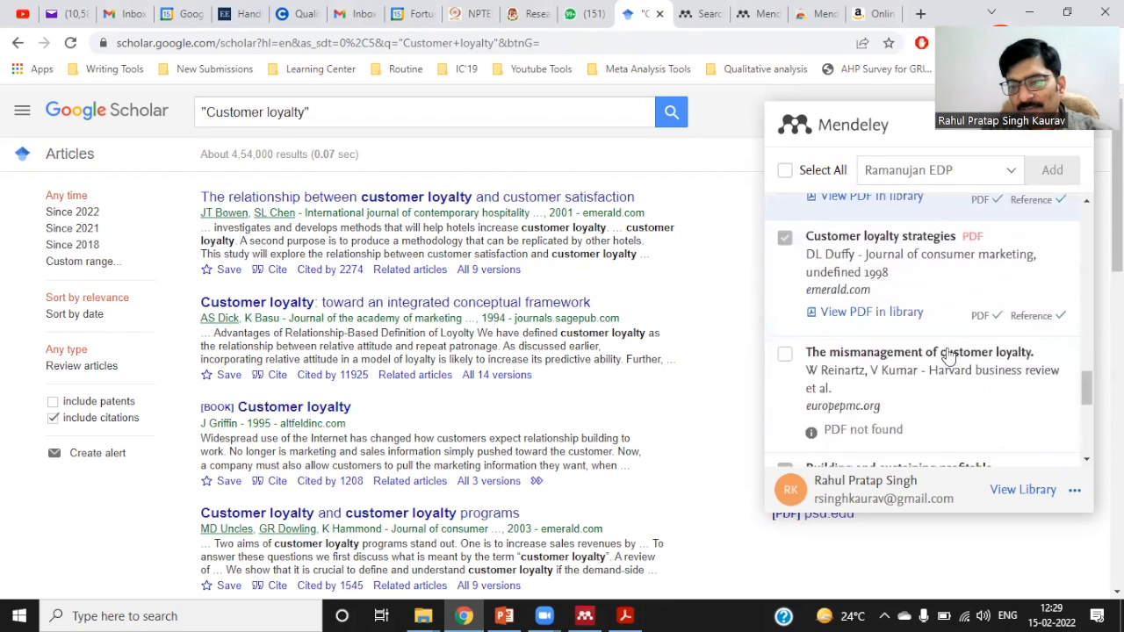
{"action": "scroll", "coordinate": [949, 355], "scroll_direction": "up", "scroll_amount": 12}
{"action": "scroll", "coordinate": [949, 355], "scroll_direction": "up", "scroll_amount": 5}
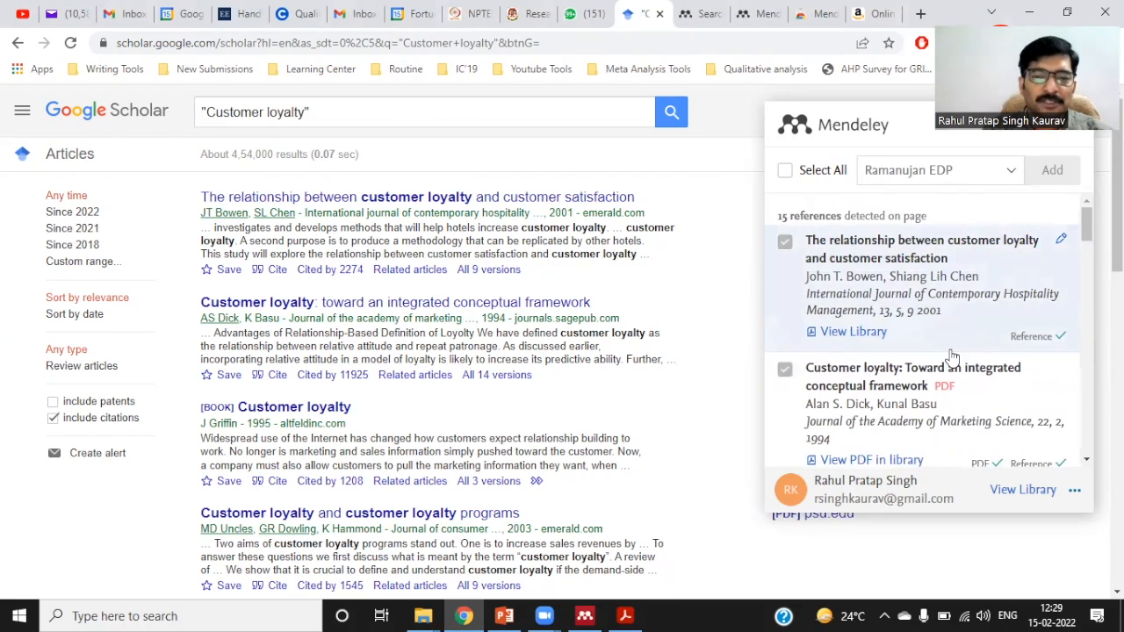
Switch to Mendeley Desktop and sync the library to bring the imported references into the Ramanujan EDP folder
{"action": "left_click", "coordinate": [584, 615]}
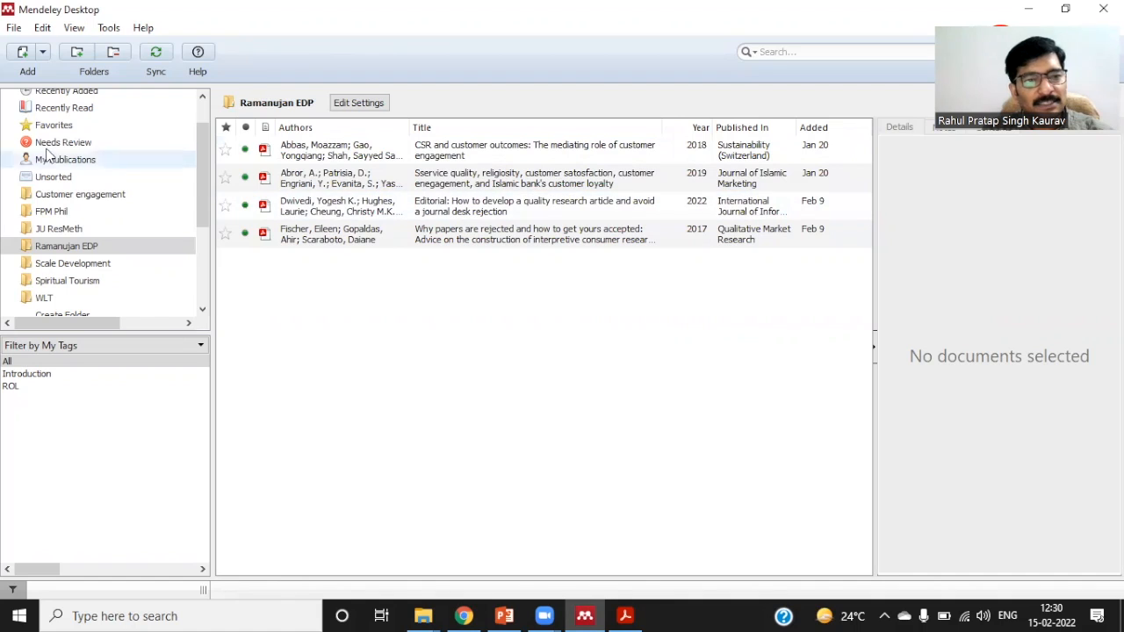
{"action": "left_click", "coordinate": [156, 54]}
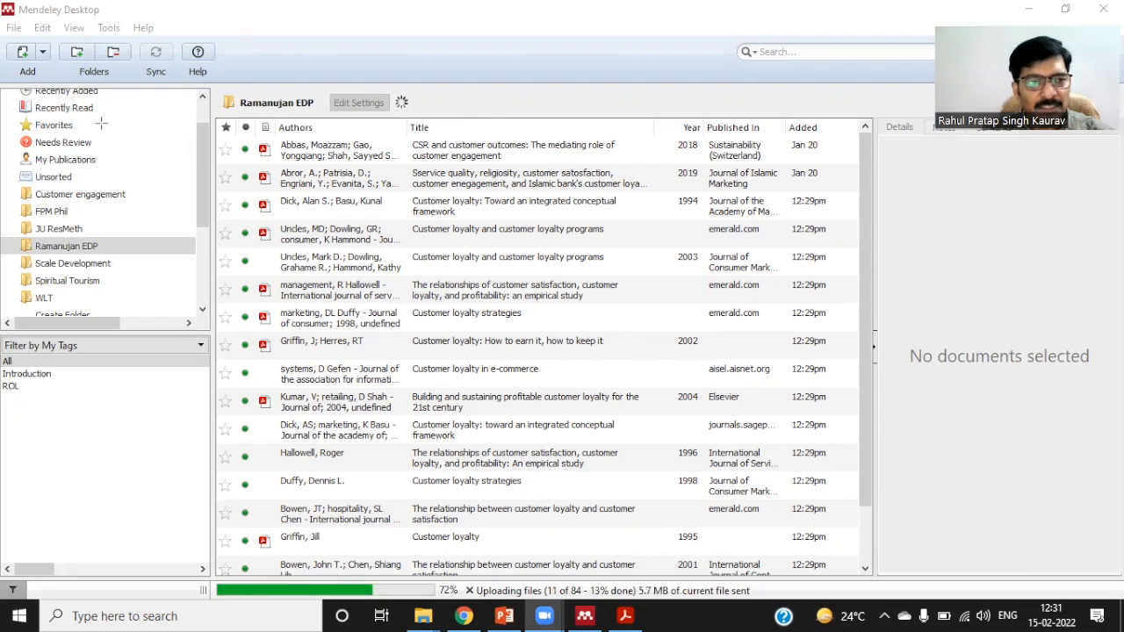
{"action": "scroll", "coordinate": [671, 343], "scroll_direction": "down", "scroll_amount": 2}
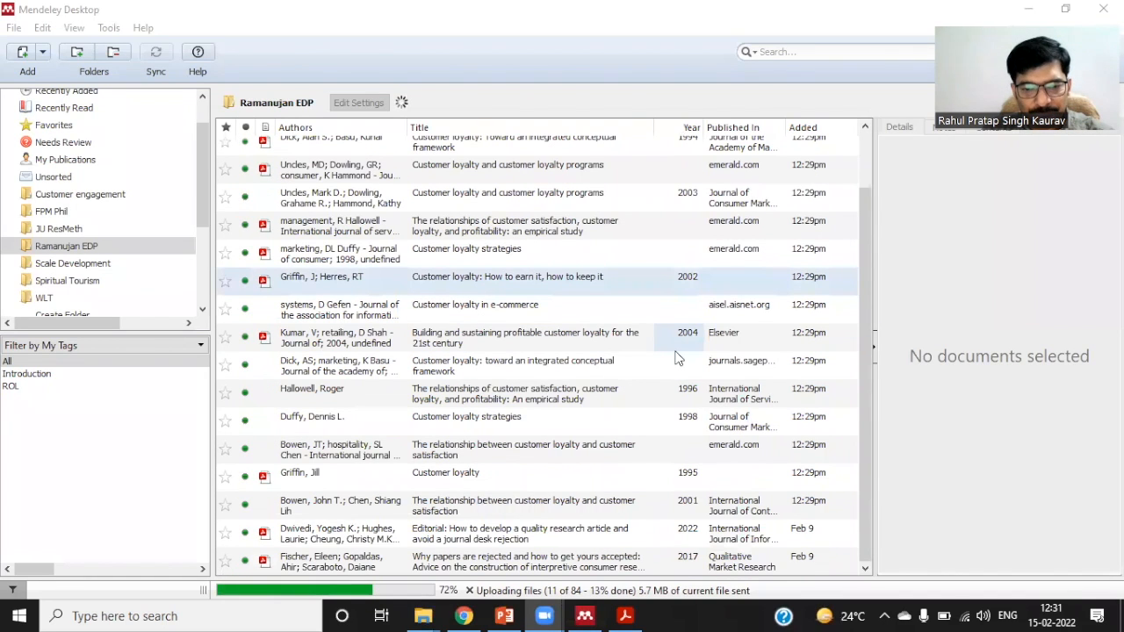
{"action": "scroll", "coordinate": [676, 360], "scroll_direction": "up", "scroll_amount": 2}
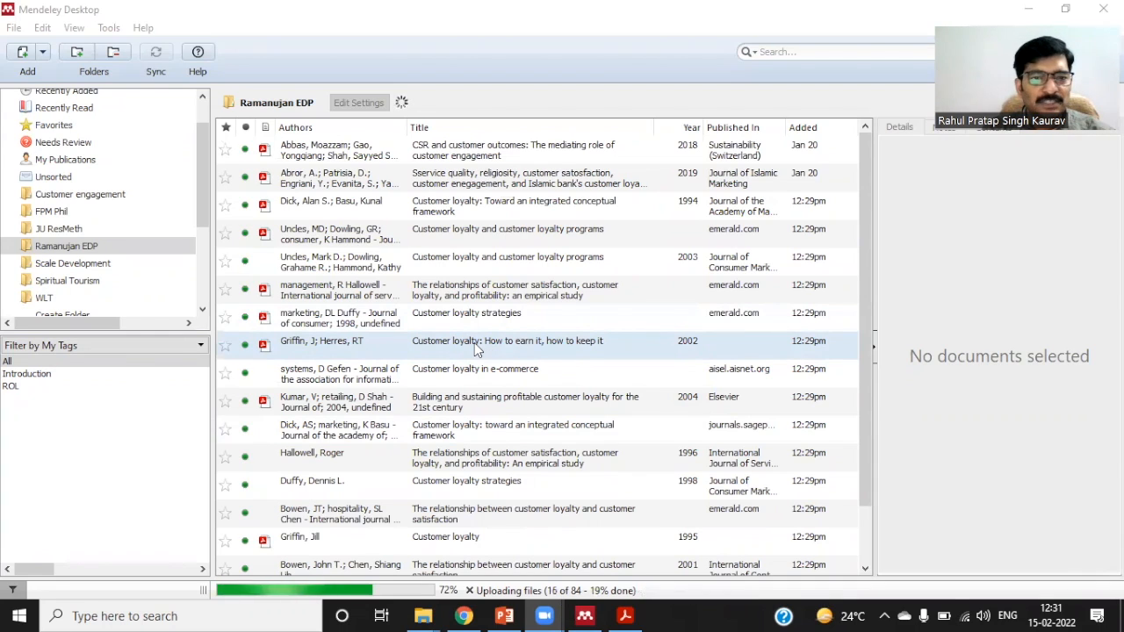
View the details of the "CSR and customer outcomes" paper and the paper on Islamic bank's customer loyalty
{"action": "left_click", "coordinate": [469, 157]}
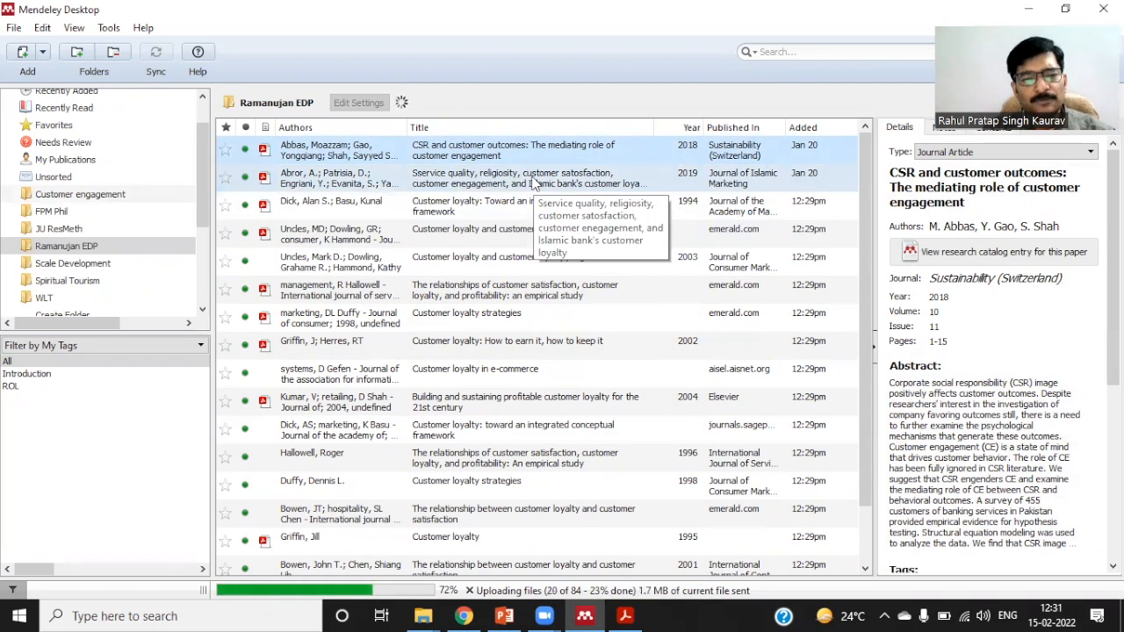
{"action": "left_click", "coordinate": [533, 182]}
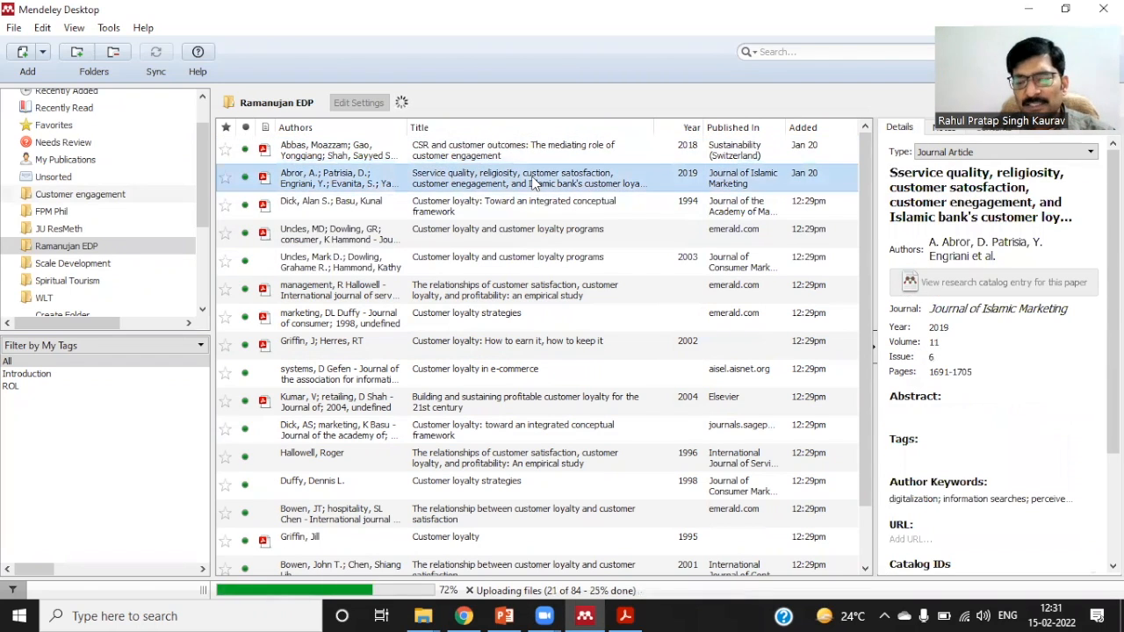
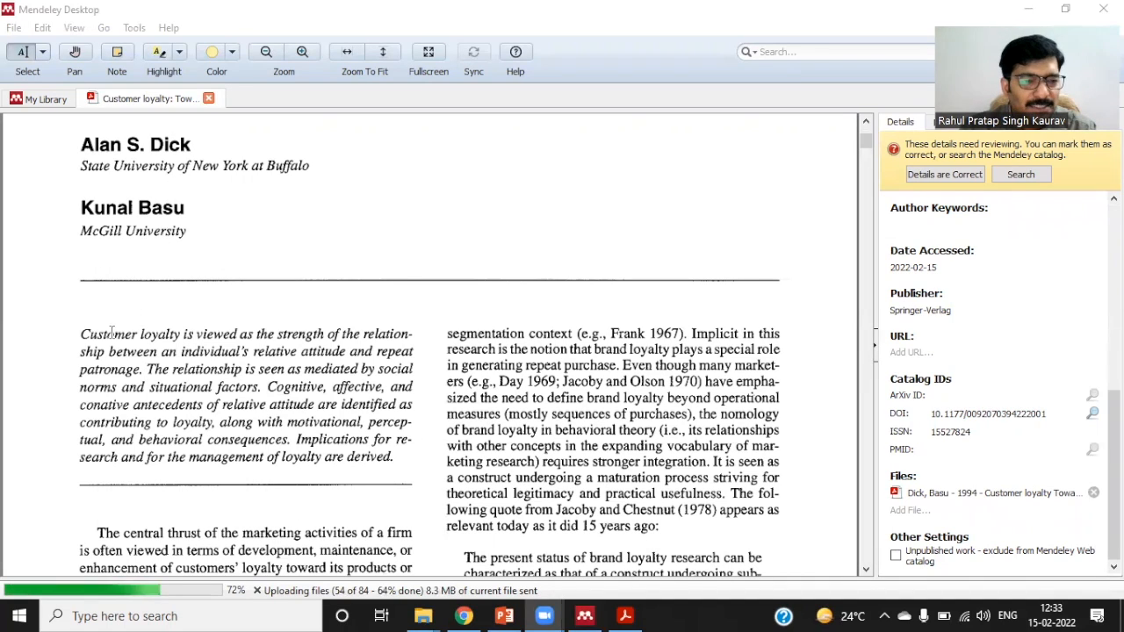
Highlight the abstract's first sentence, "Customer loyalty is viewed as the strength of the relationship…", in yellow
{"action": "left_click_drag", "start_coordinate": [81, 334], "coordinate": [146, 370]}
{"action": "left_click", "coordinate": [233, 51]}
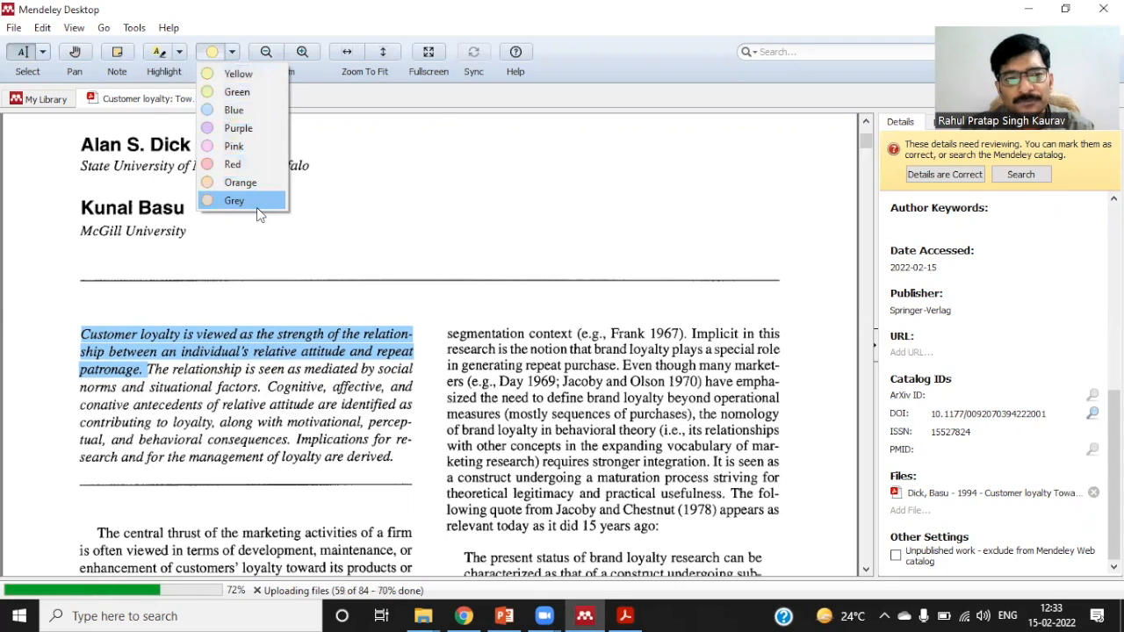
{"action": "left_click", "coordinate": [160, 53]}
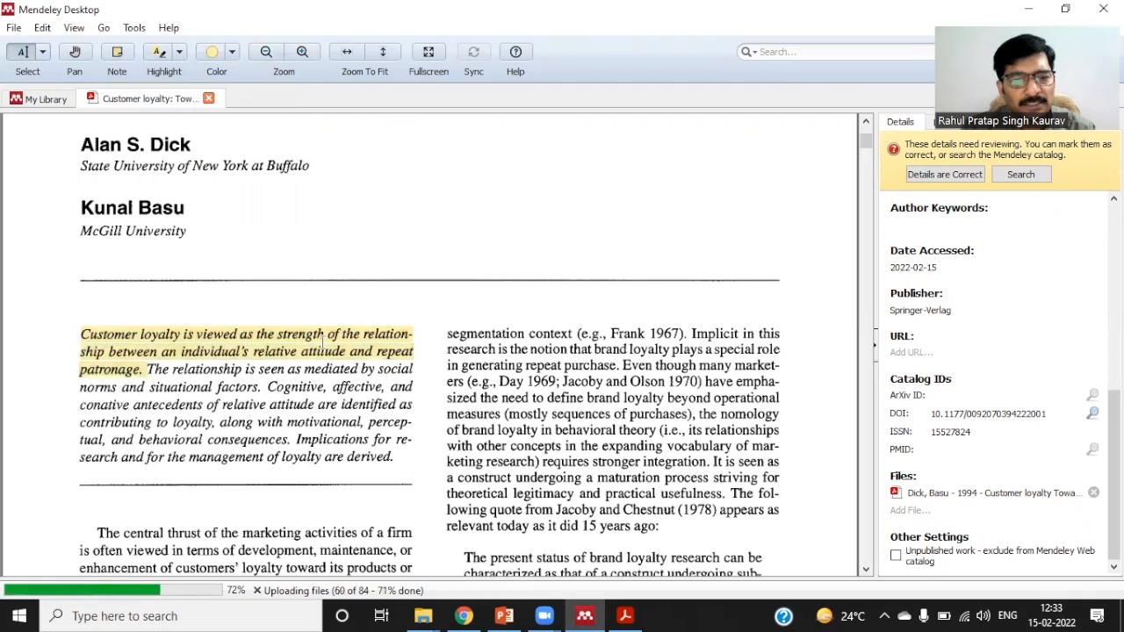
Highlight the quote's first sentence, "The present status of brand loyalty research…", in red
{"action": "scroll", "coordinate": [320, 338], "scroll_direction": "down", "scroll_amount": 5}
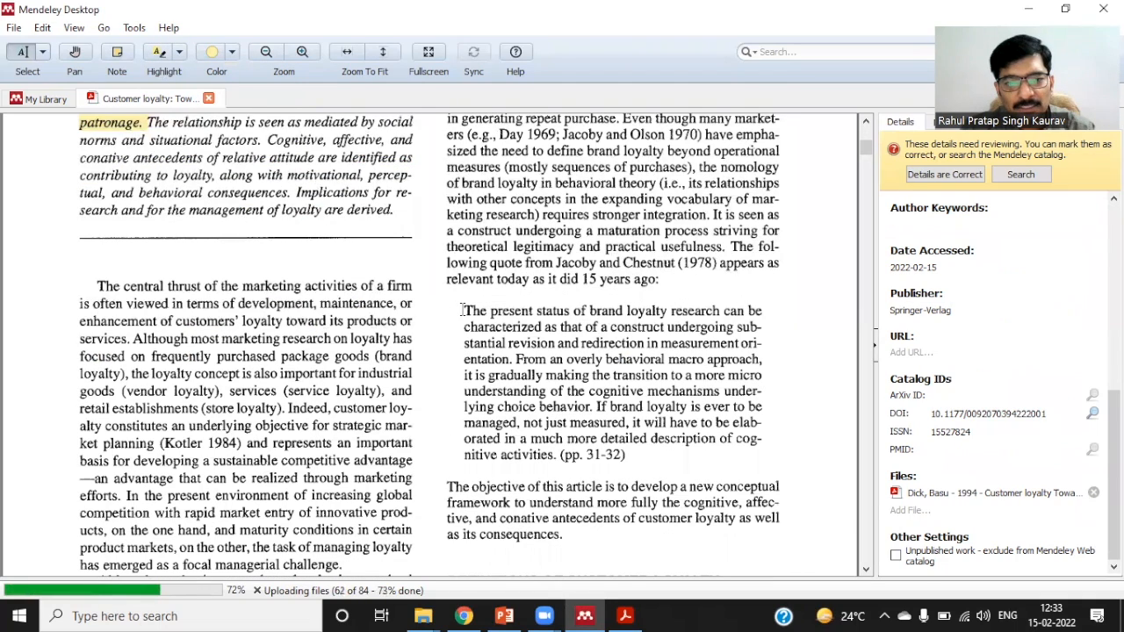
{"action": "left_click_drag", "start_coordinate": [462, 310], "coordinate": [513, 359]}
{"action": "left_click", "coordinate": [215, 54]}
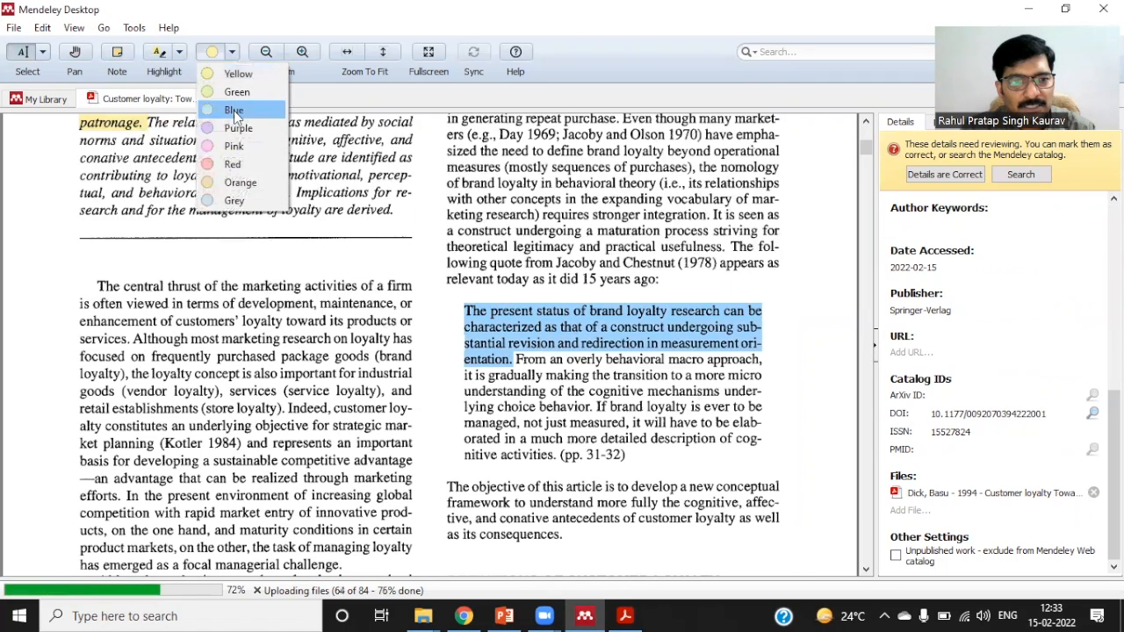
{"action": "left_click", "coordinate": [237, 163]}
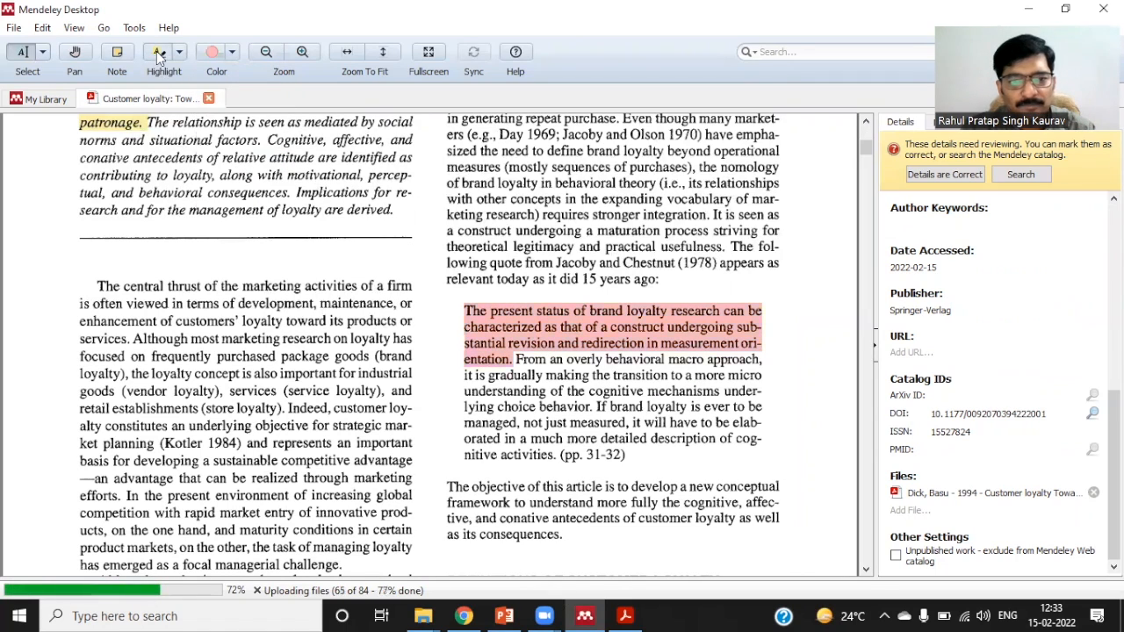
{"action": "scroll", "coordinate": [449, 428], "scroll_direction": "down", "scroll_amount": 6}
{"action": "scroll", "coordinate": [447, 423], "scroll_direction": "down", "scroll_amount": 6}
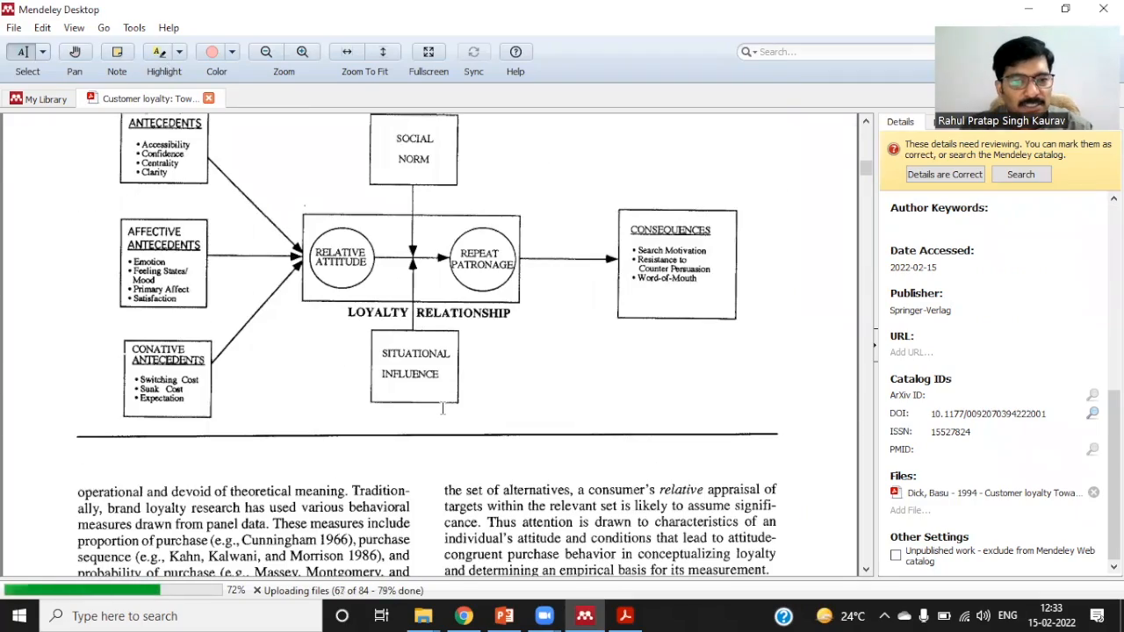
{"action": "scroll", "coordinate": [443, 411], "scroll_direction": "up", "scroll_amount": 6}
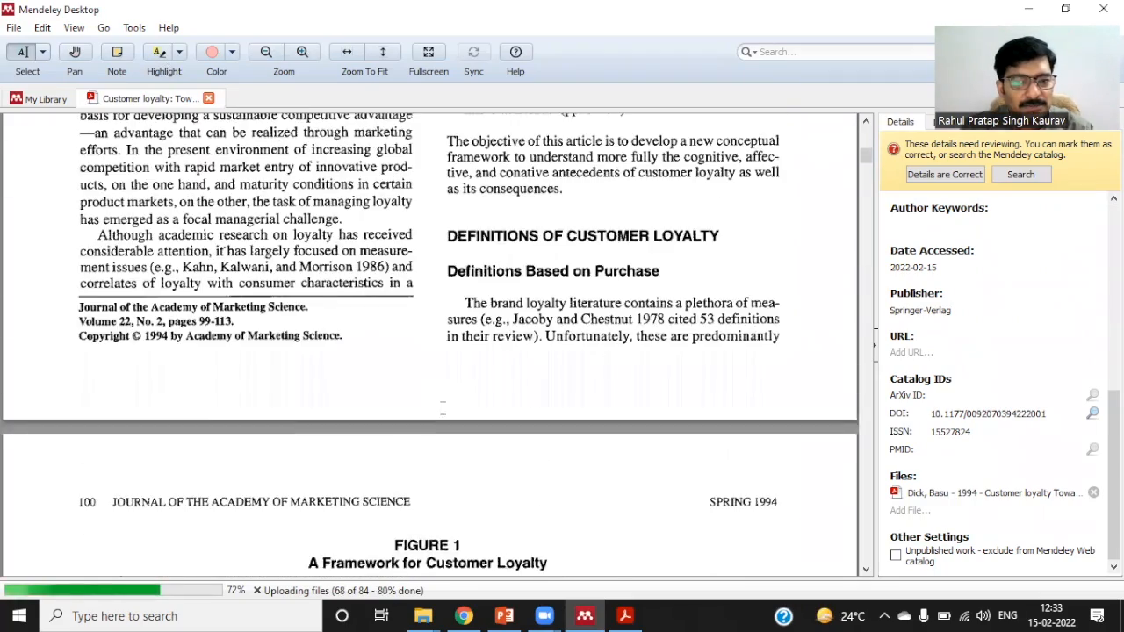
Highlight the title "FIGURE 1 A Framework for Customer Loyalty" on page 100 in purple
{"action": "scroll", "coordinate": [444, 407], "scroll_direction": "down", "scroll_amount": 3}
{"action": "left_click_drag", "start_coordinate": [312, 315], "coordinate": [547, 320]}
{"action": "left_click", "coordinate": [230, 53]}
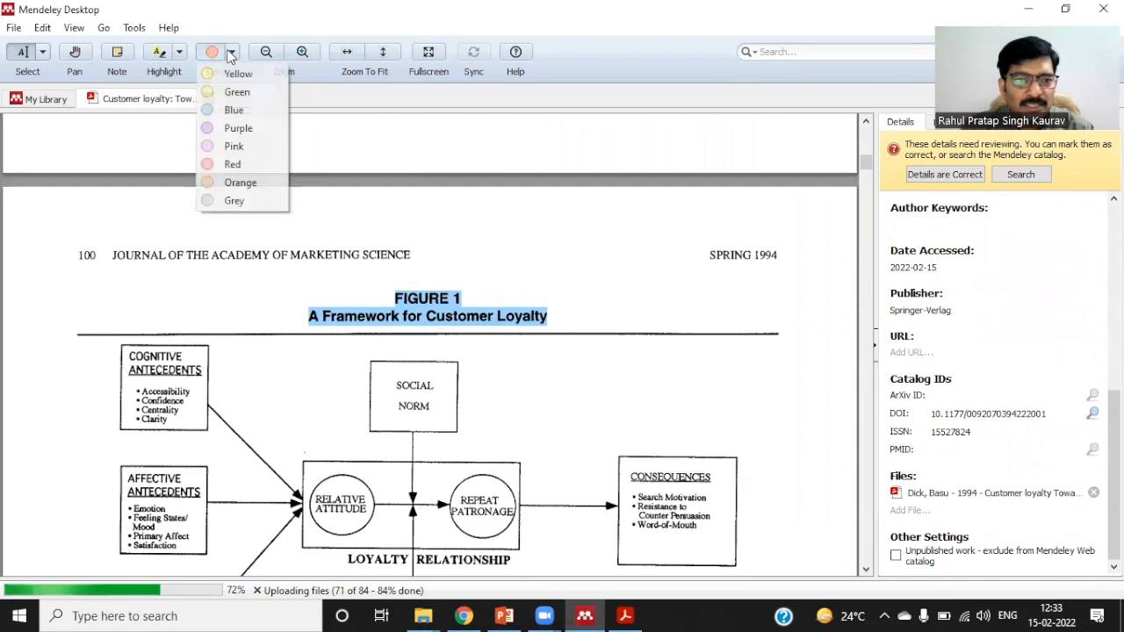
{"action": "left_click", "coordinate": [232, 128]}
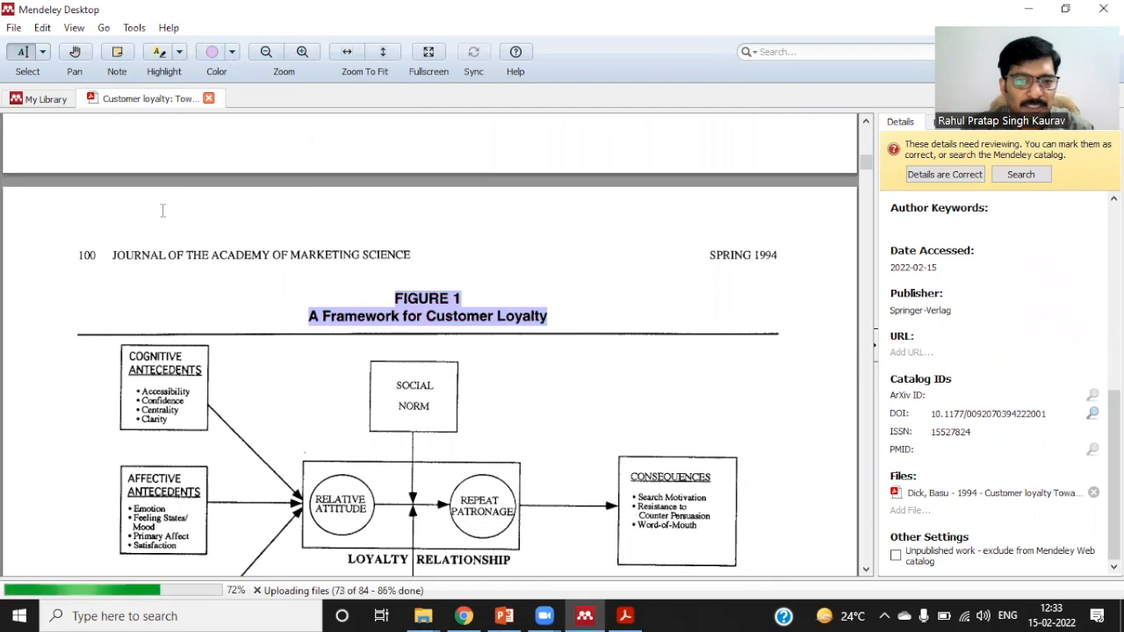
Highlight the first two sentences of the Relative Attitude section, starting "Consistent with past research…", in yellow
{"action": "scroll", "coordinate": [298, 308], "scroll_direction": "down", "scroll_amount": 7}
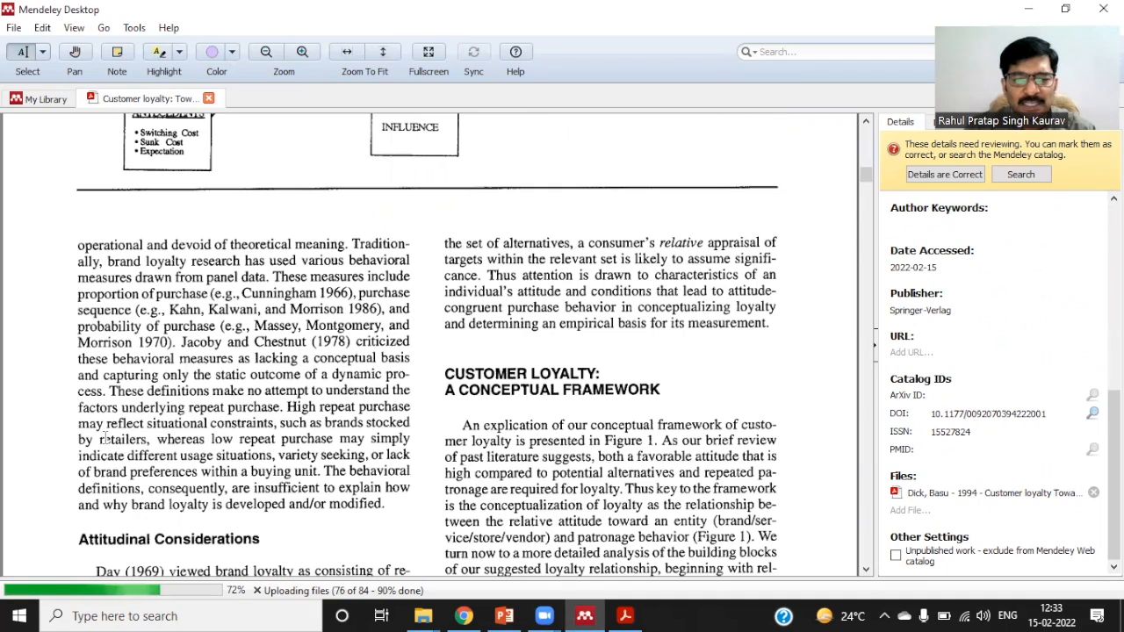
{"action": "scroll", "coordinate": [107, 427], "scroll_direction": "down", "scroll_amount": 3}
{"action": "scroll", "coordinate": [107, 426], "scroll_direction": "down", "scroll_amount": 3}
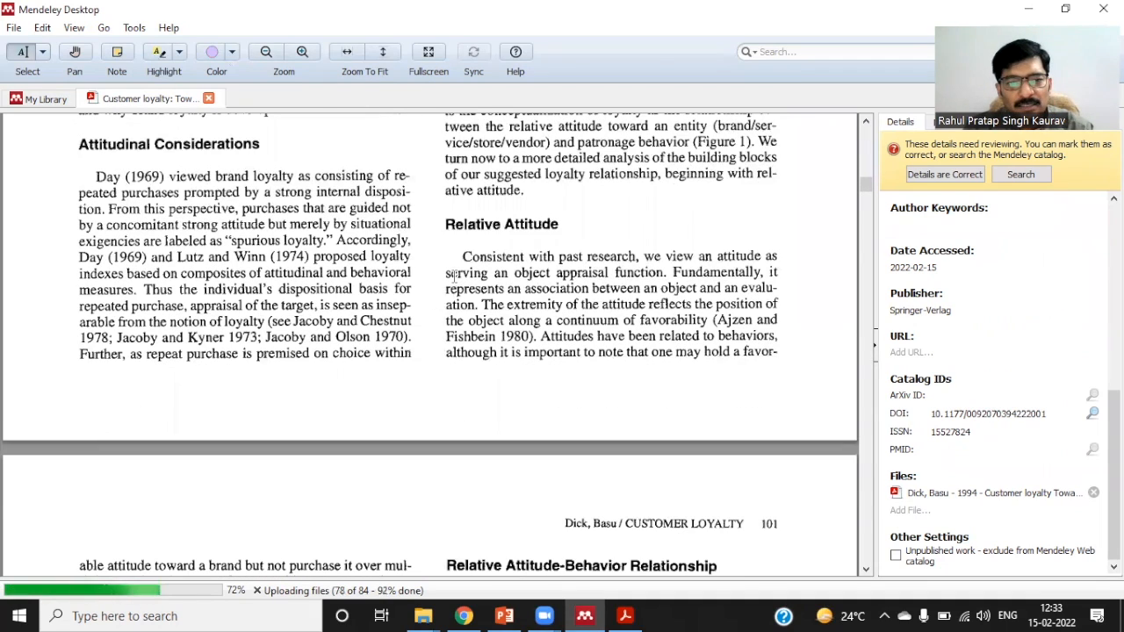
{"action": "left_click_drag", "start_coordinate": [464, 256], "coordinate": [481, 307]}
{"action": "left_click", "coordinate": [232, 50]}
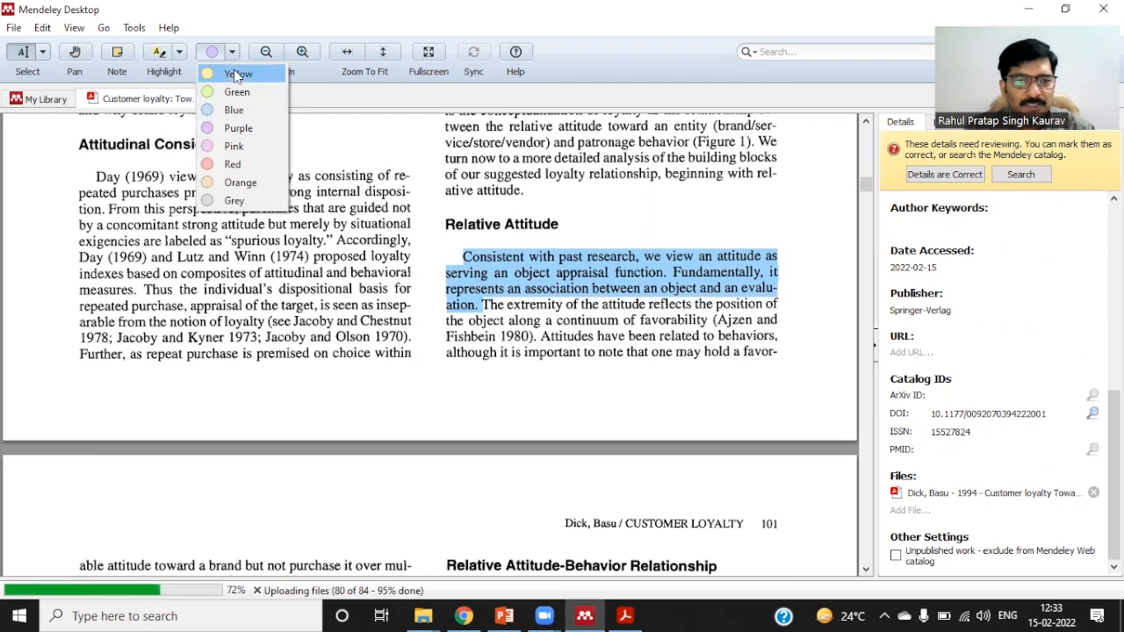
{"action": "left_click", "coordinate": [235, 75]}
{"action": "left_click", "coordinate": [159, 54]}
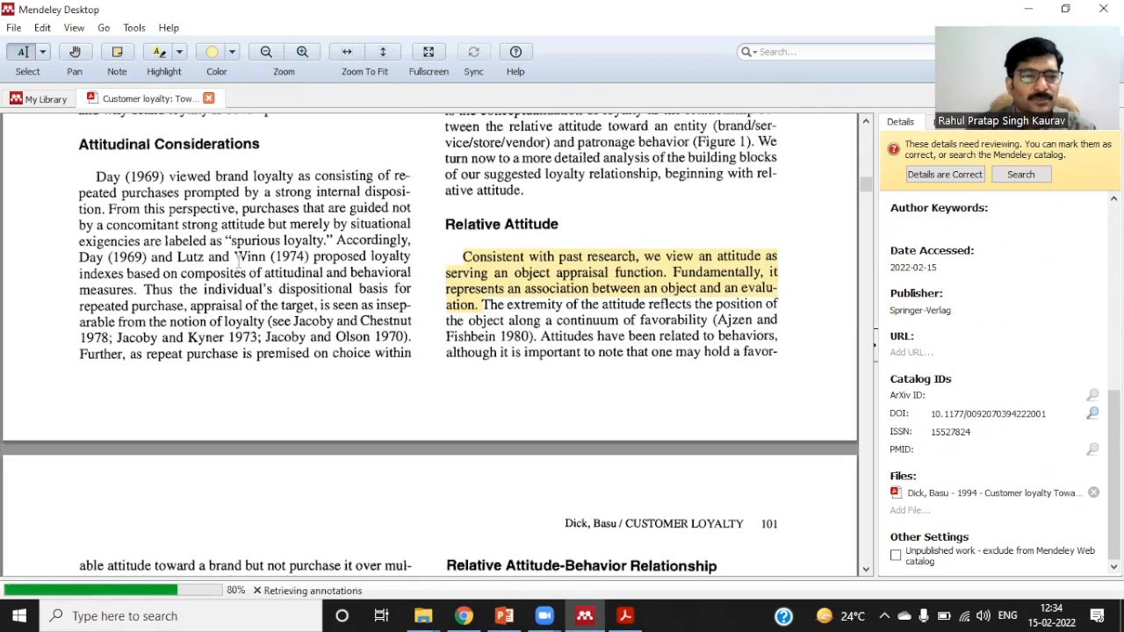
Close this paper and open the PDF of the emerald.com entry "Customer loyalty and customer loyalty programs" with its details
{"action": "left_click", "coordinate": [209, 98]}
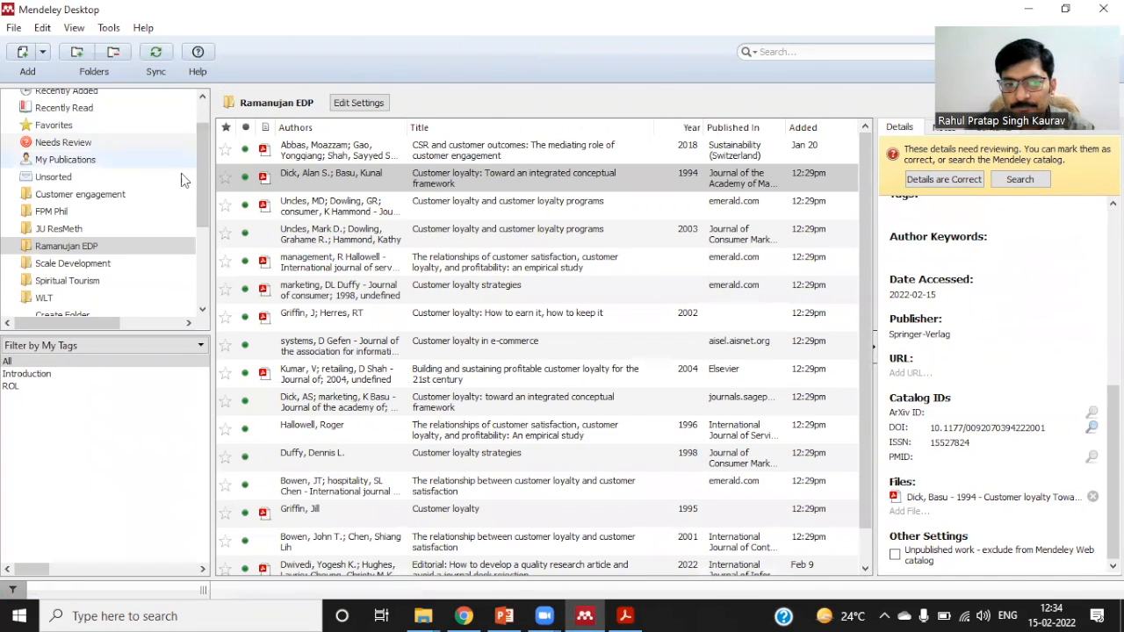
{"action": "left_click", "coordinate": [321, 211]}
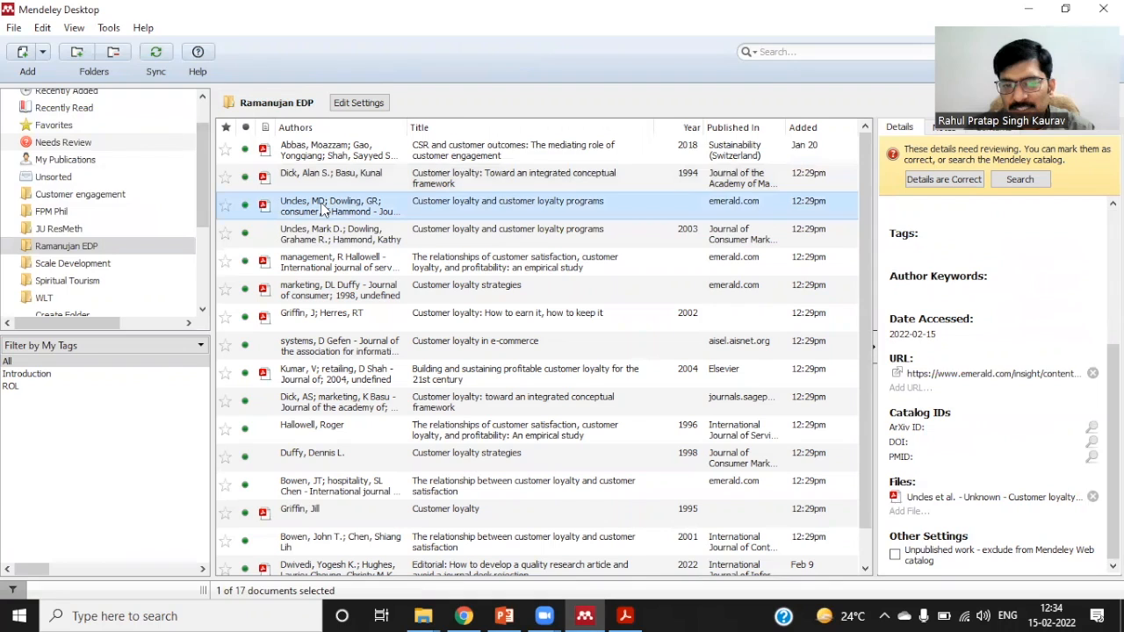
{"action": "double_click", "coordinate": [323, 208]}
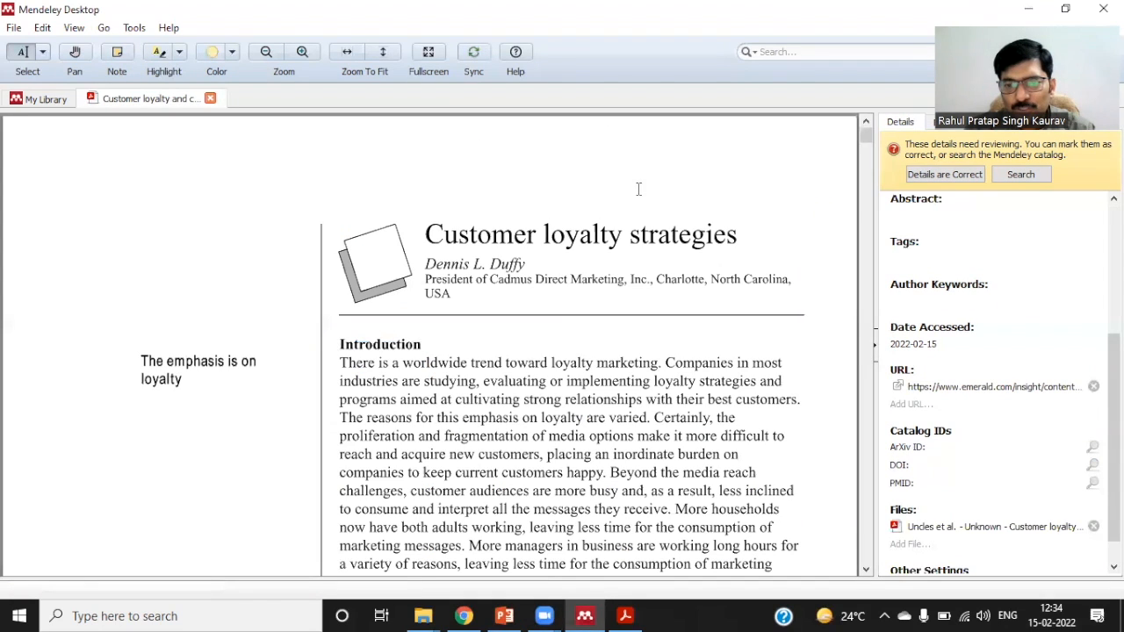
{"action": "scroll", "coordinate": [931, 233], "scroll_direction": "up", "scroll_amount": 5}
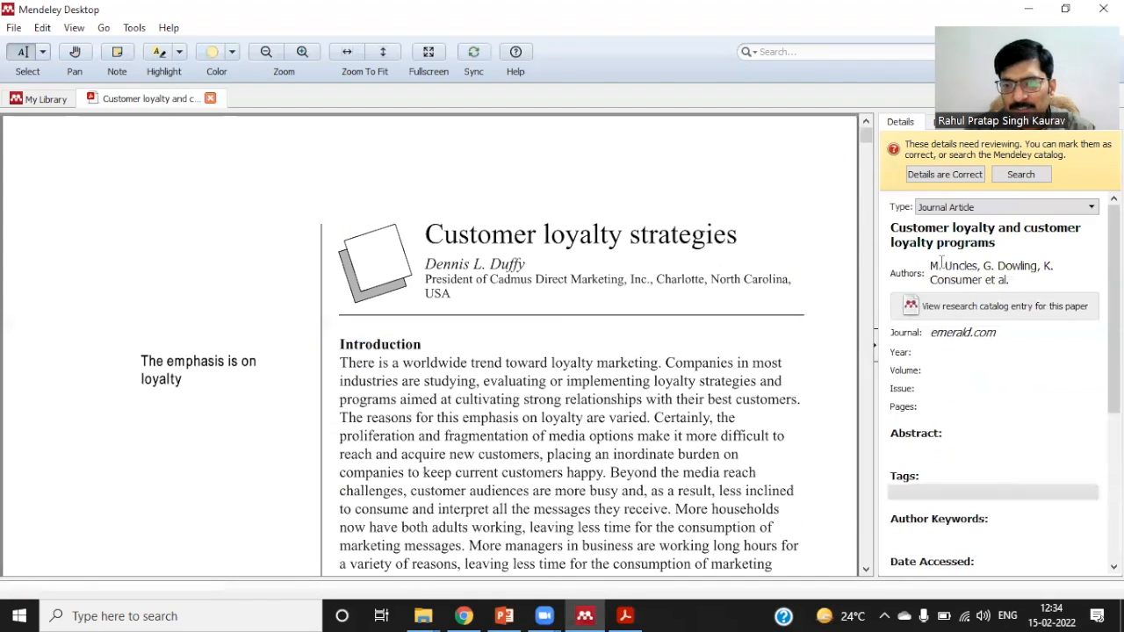
Correct the entry's title to "Customer loyalty strategies" to match the PDF
{"action": "left_click", "coordinate": [1039, 244]}
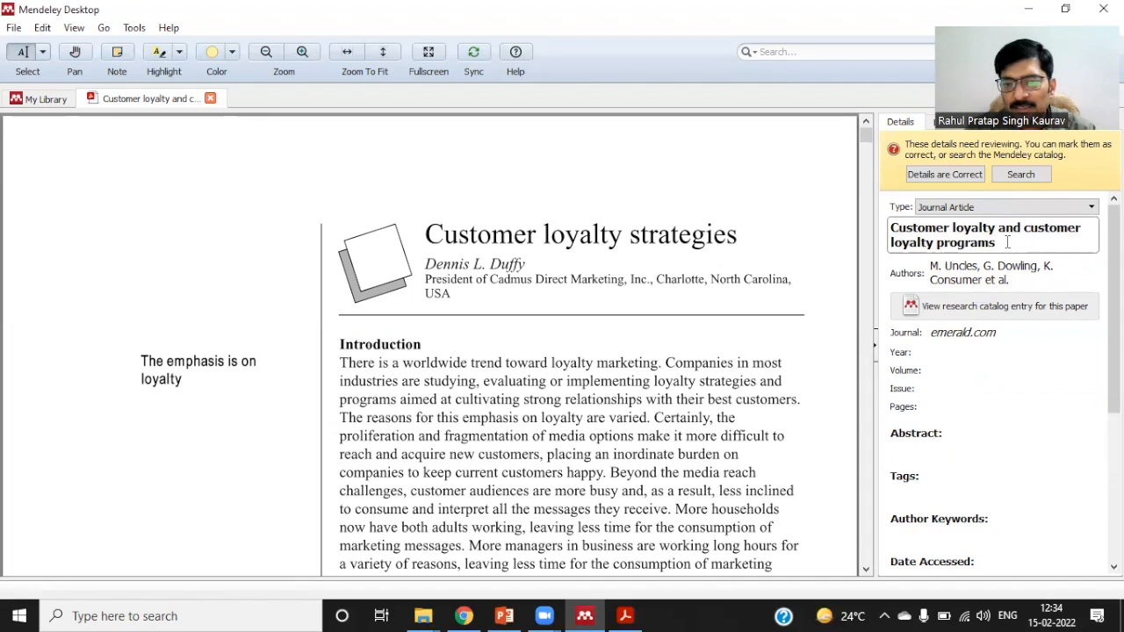
{"action": "scroll", "coordinate": [573, 286], "scroll_direction": "down", "scroll_amount": 5}
{"action": "scroll", "coordinate": [573, 287], "scroll_direction": "up", "scroll_amount": 5}
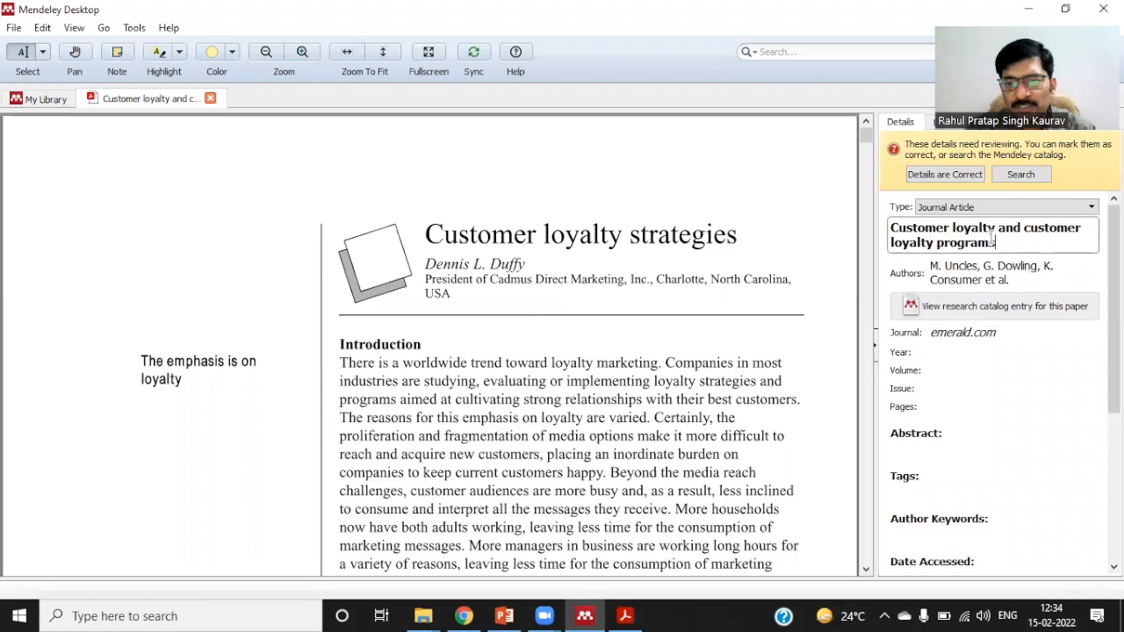
{"action": "left_click_drag", "start_coordinate": [998, 228], "coordinate": [1031, 244]}
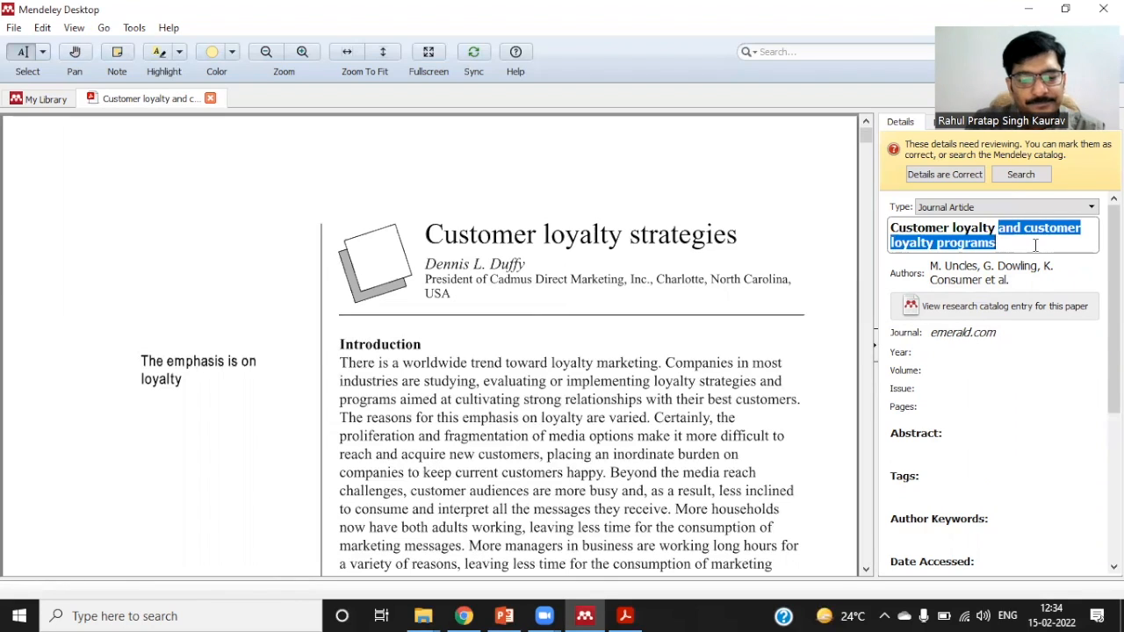
{"action": "type", "text": "strategies"}
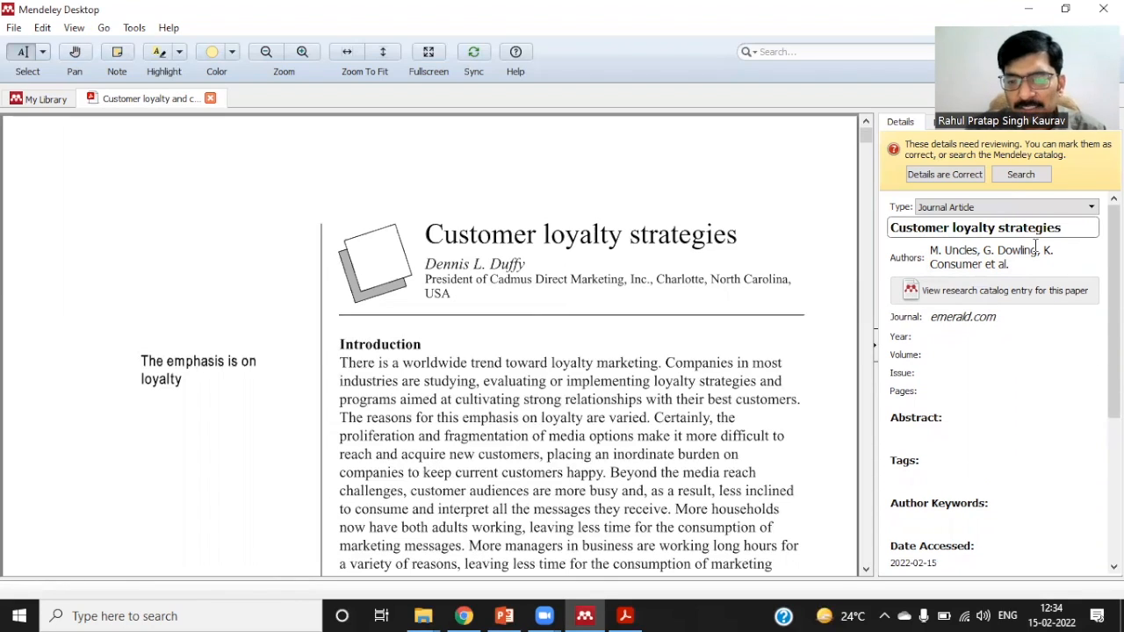
Replace all listed authors with the author's name printed under the article's title, last name first
{"action": "left_click", "coordinate": [1075, 255]}
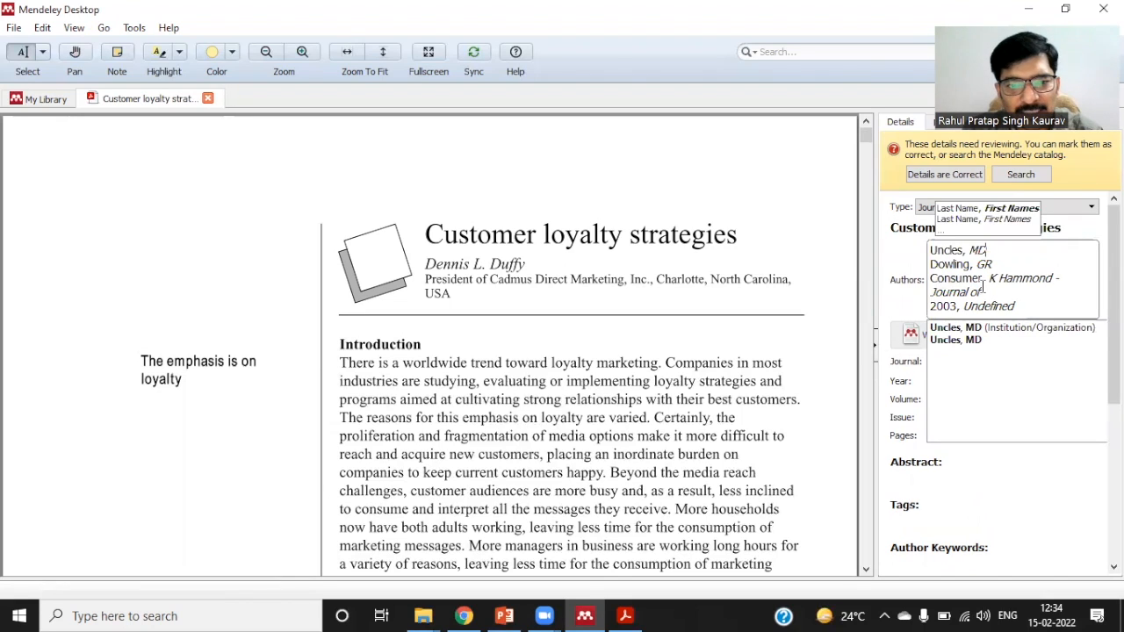
{"action": "left_click_drag", "start_coordinate": [1012, 298], "coordinate": [907, 227]}
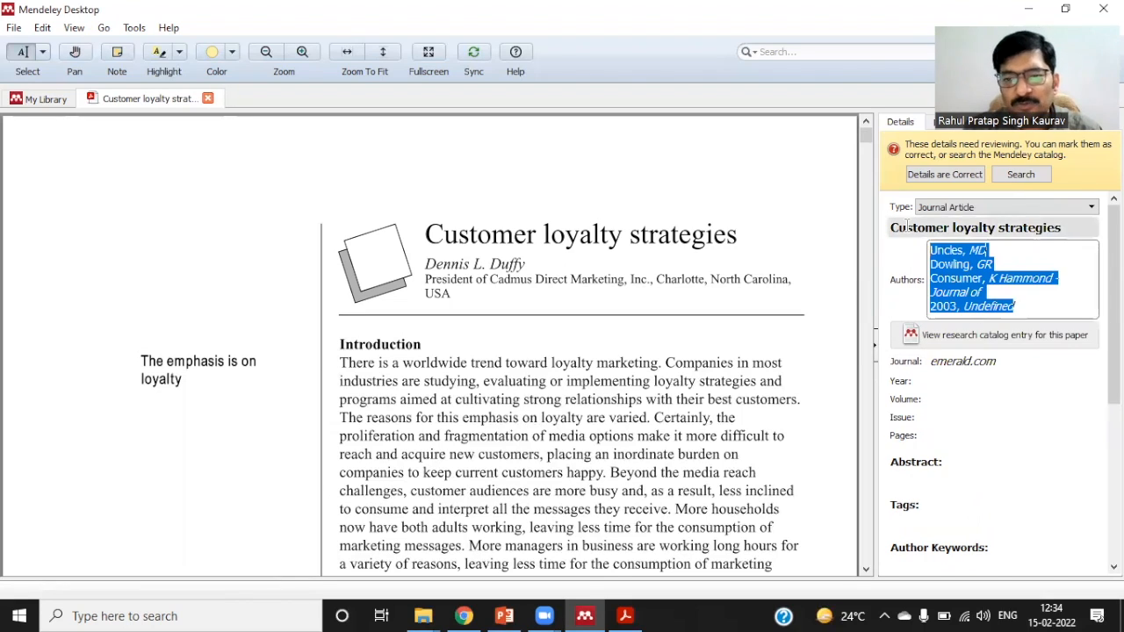
{"action": "type", "text": "Duffy"}
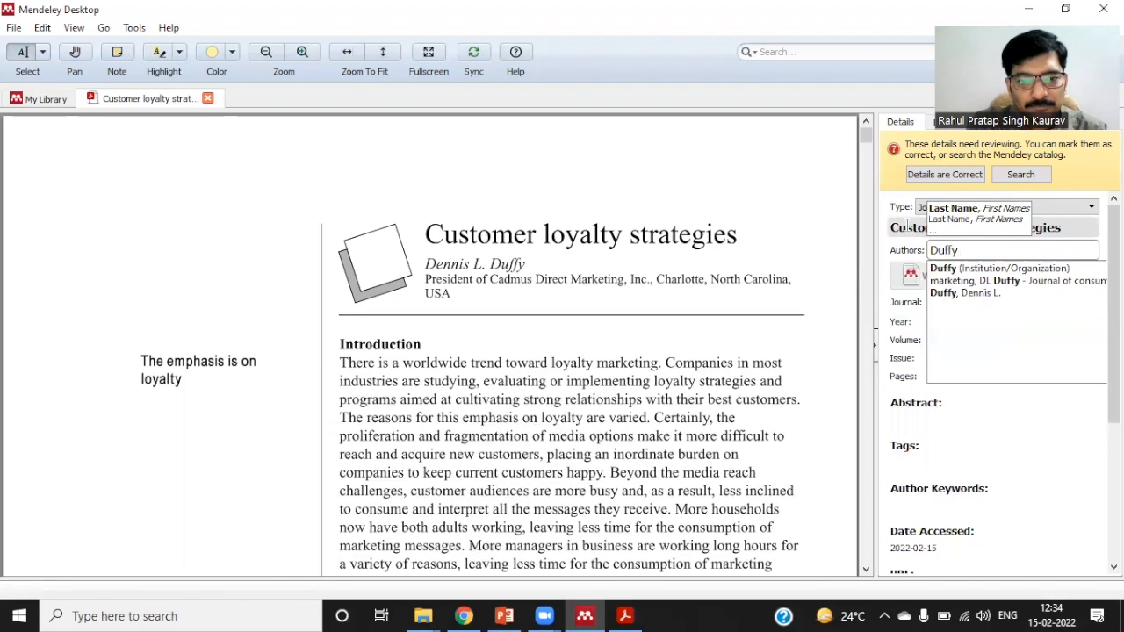
{"action": "type", "text": ", "}
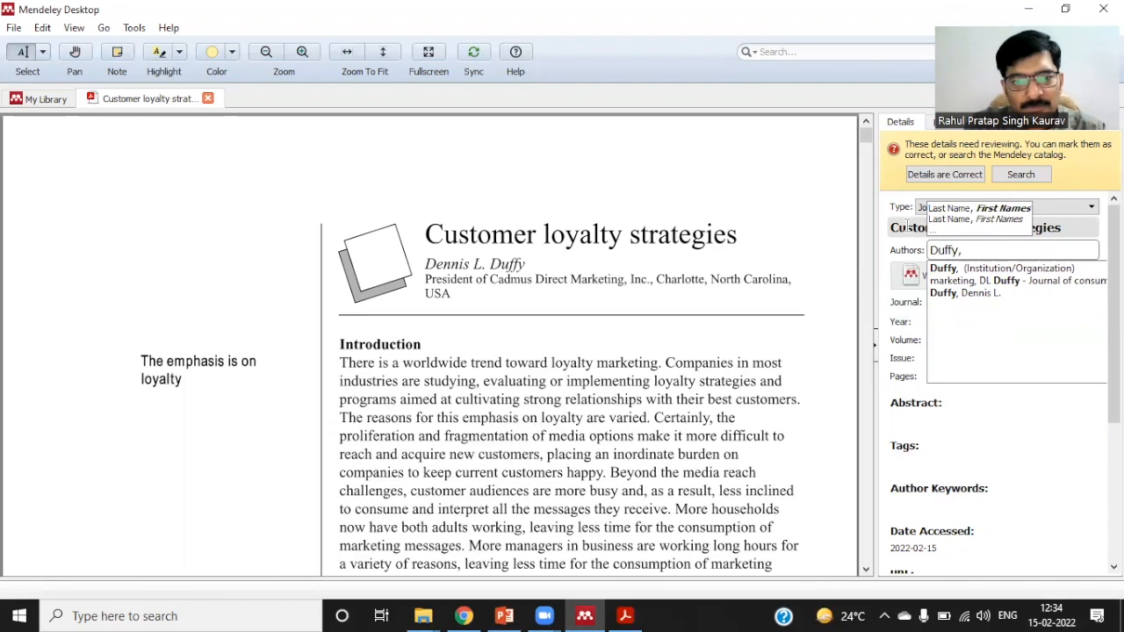
{"action": "type", "text": "De"}
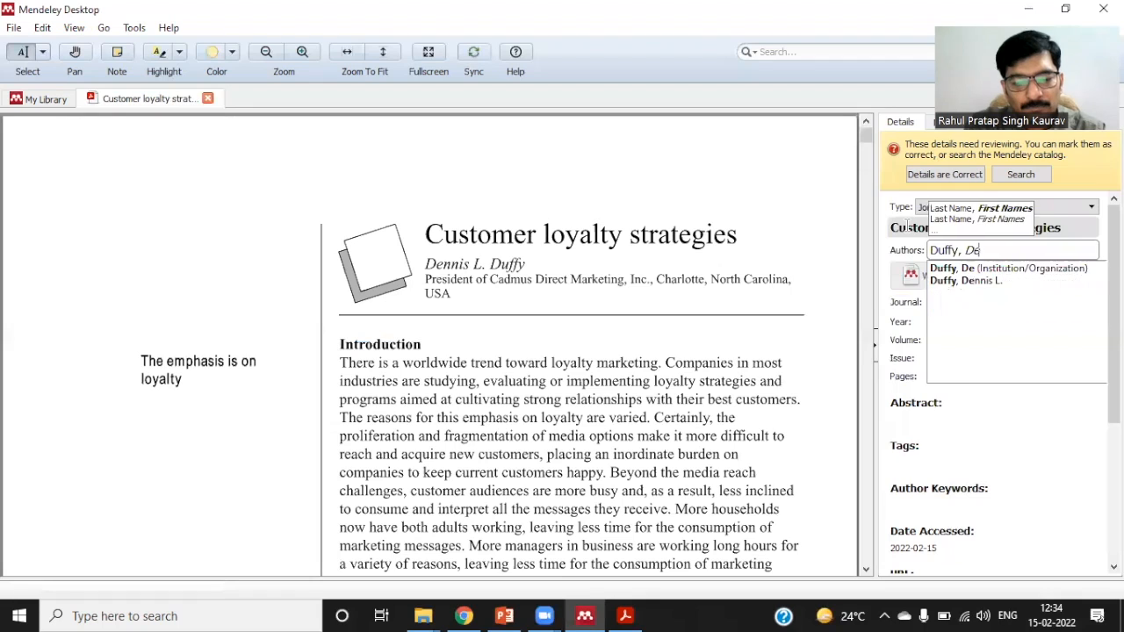
{"action": "type", "text": "nnis L."}
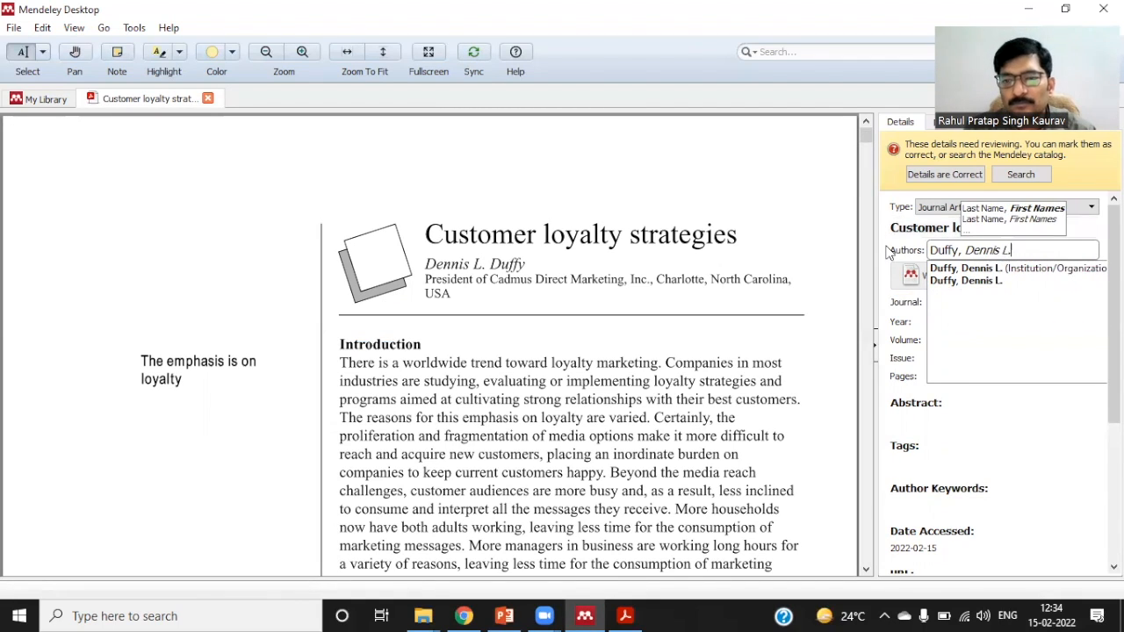
{"action": "key", "text": "Return"}
Set the journal to "Journal of Consumer Marketing", as given in the PDF's first-page footer
{"action": "scroll", "coordinate": [578, 307], "scroll_direction": "down", "scroll_amount": 5}
{"action": "scroll", "coordinate": [577, 307], "scroll_direction": "up", "scroll_amount": 5}
{"action": "scroll", "coordinate": [577, 308], "scroll_direction": "down", "scroll_amount": 8}
{"action": "scroll", "coordinate": [577, 309], "scroll_direction": "down", "scroll_amount": 4}
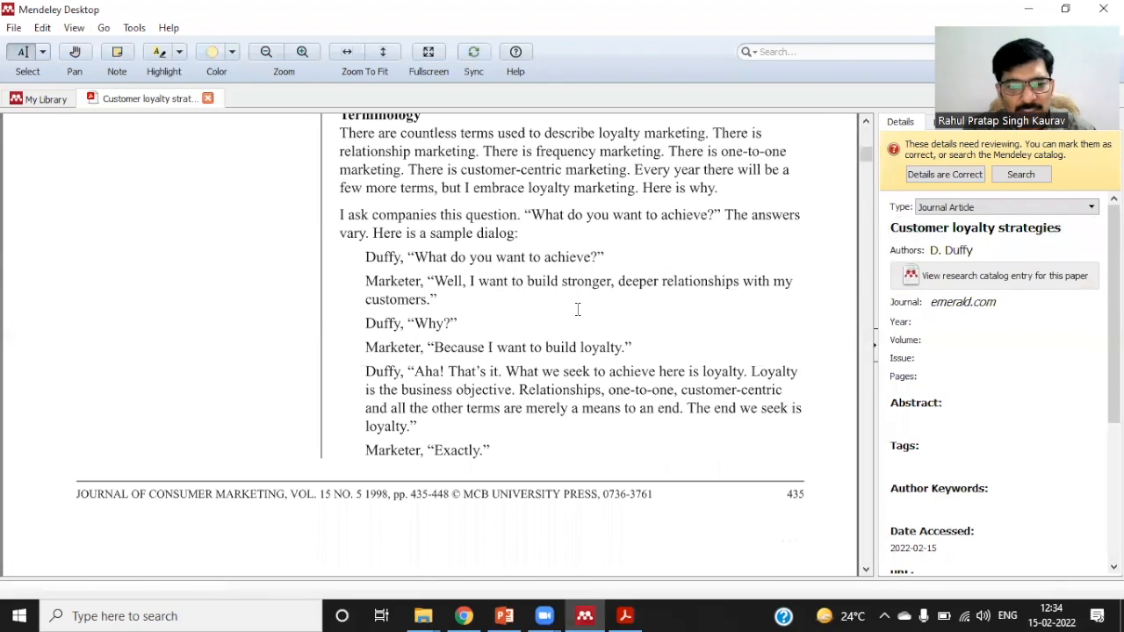
{"action": "left_click", "coordinate": [930, 302]}
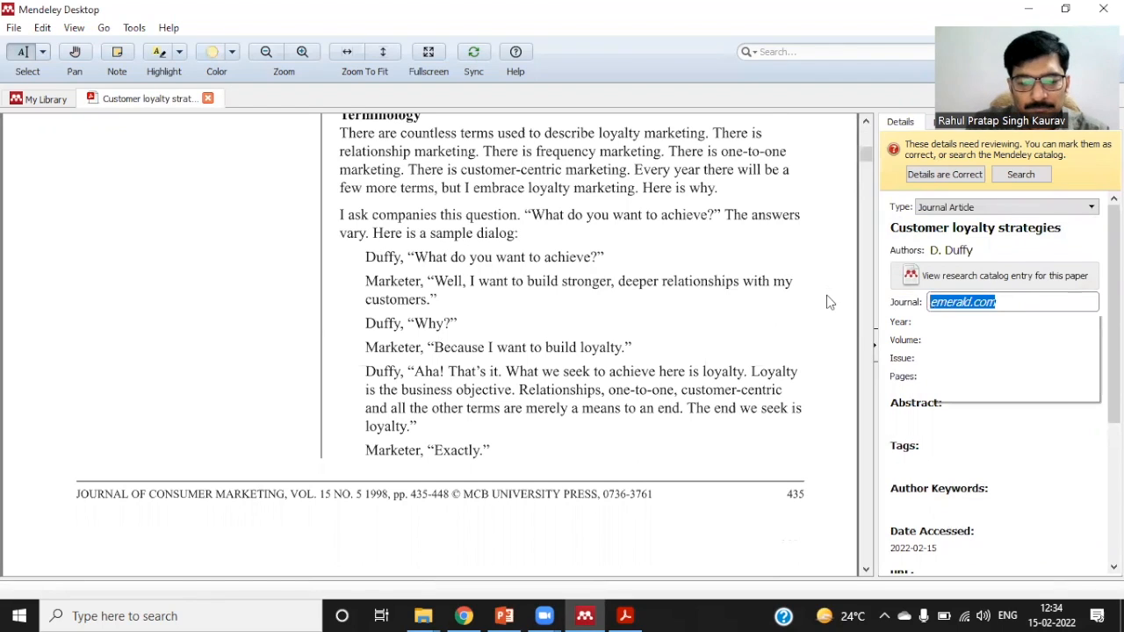
{"action": "type", "text": "Journal of Consumer"}
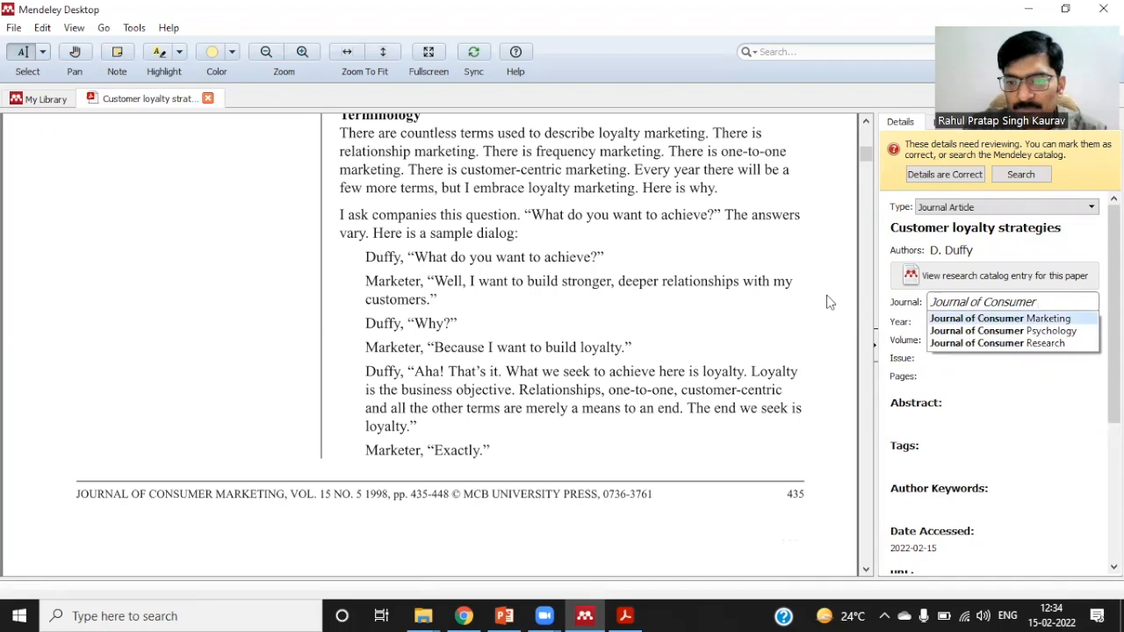
{"action": "key", "text": "Escape"}
{"action": "type", "text": "Marketing"}
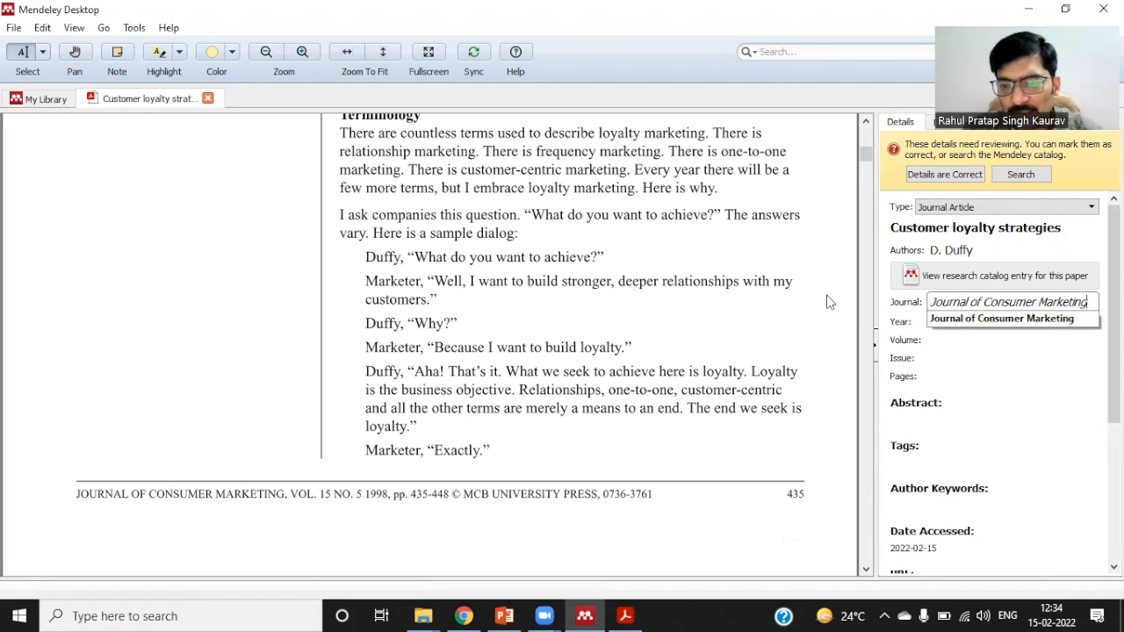
Set the publication year to 1998 and the page range to 435-448
{"action": "left_click", "coordinate": [929, 321]}
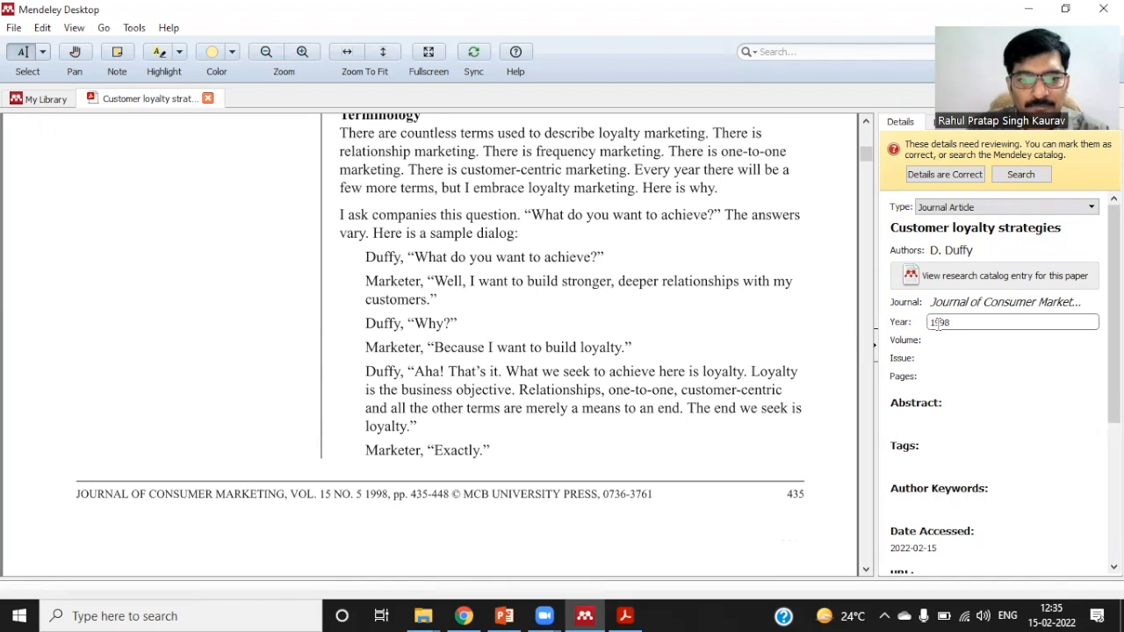
{"action": "scroll", "coordinate": [813, 379], "scroll_direction": "up", "scroll_amount": 8}
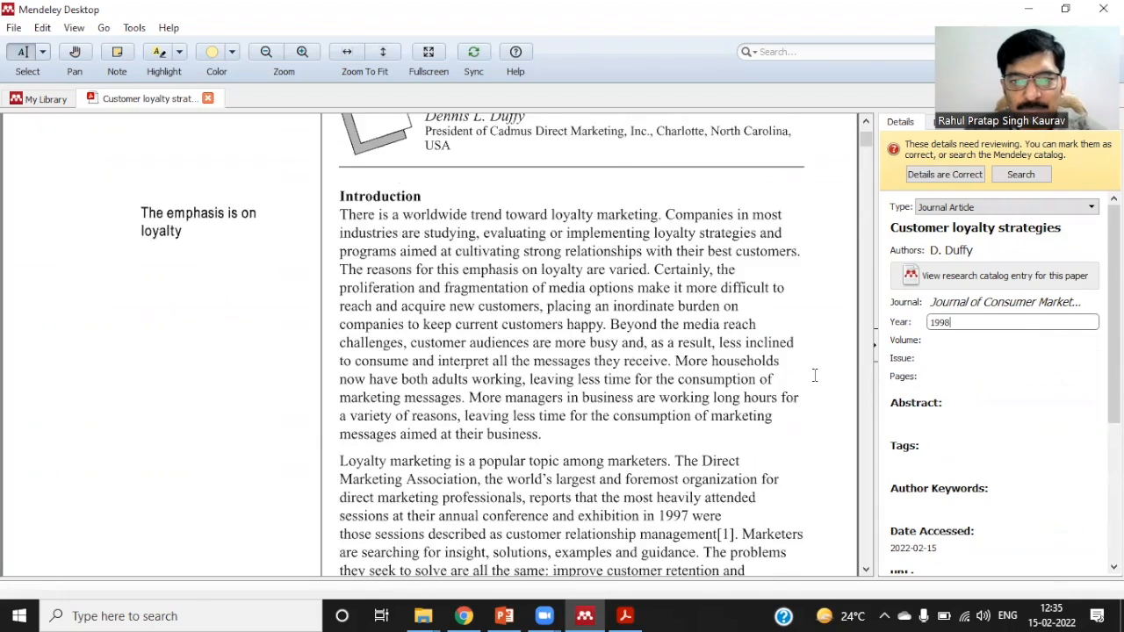
{"action": "scroll", "coordinate": [814, 375], "scroll_direction": "down", "scroll_amount": 10}
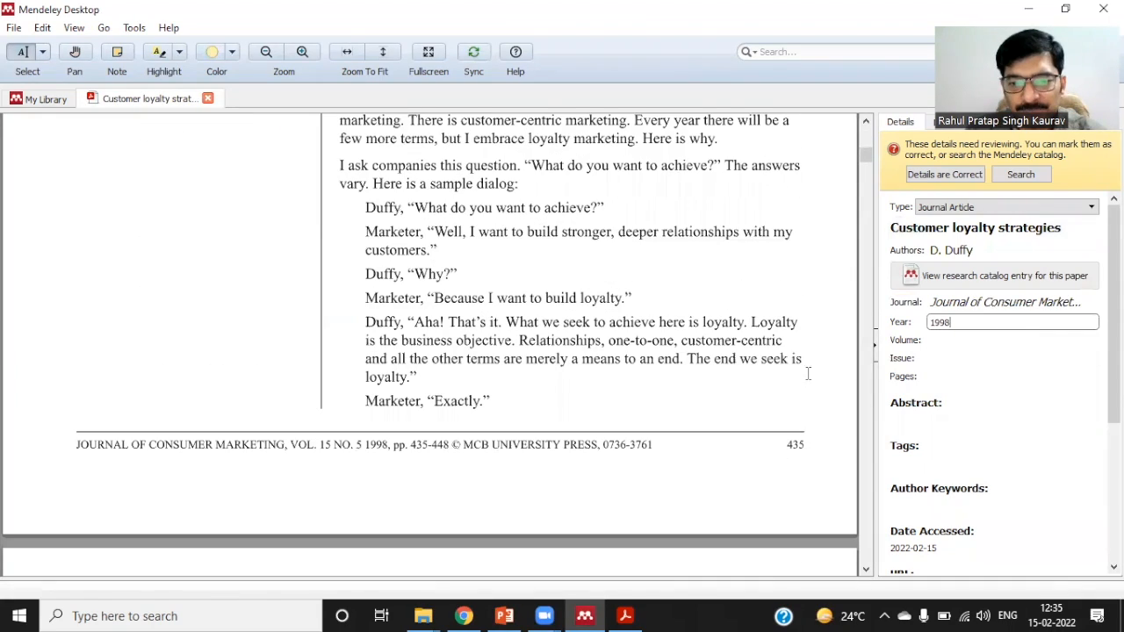
{"action": "left_click_drag", "start_coordinate": [865, 158], "coordinate": [866, 590]}
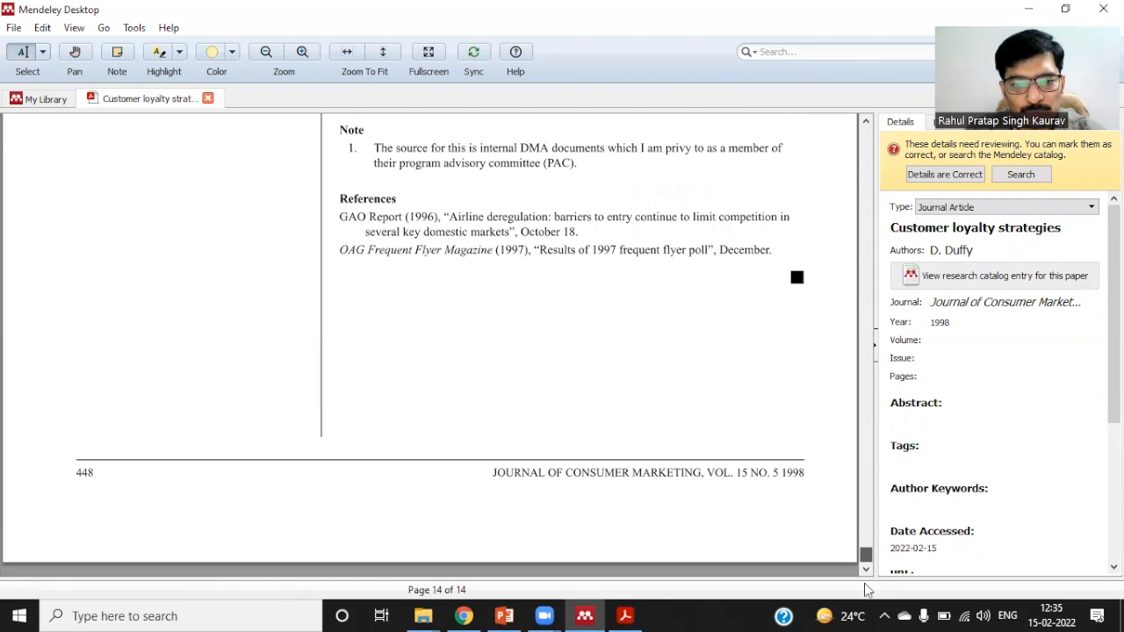
{"action": "left_click", "coordinate": [985, 375]}
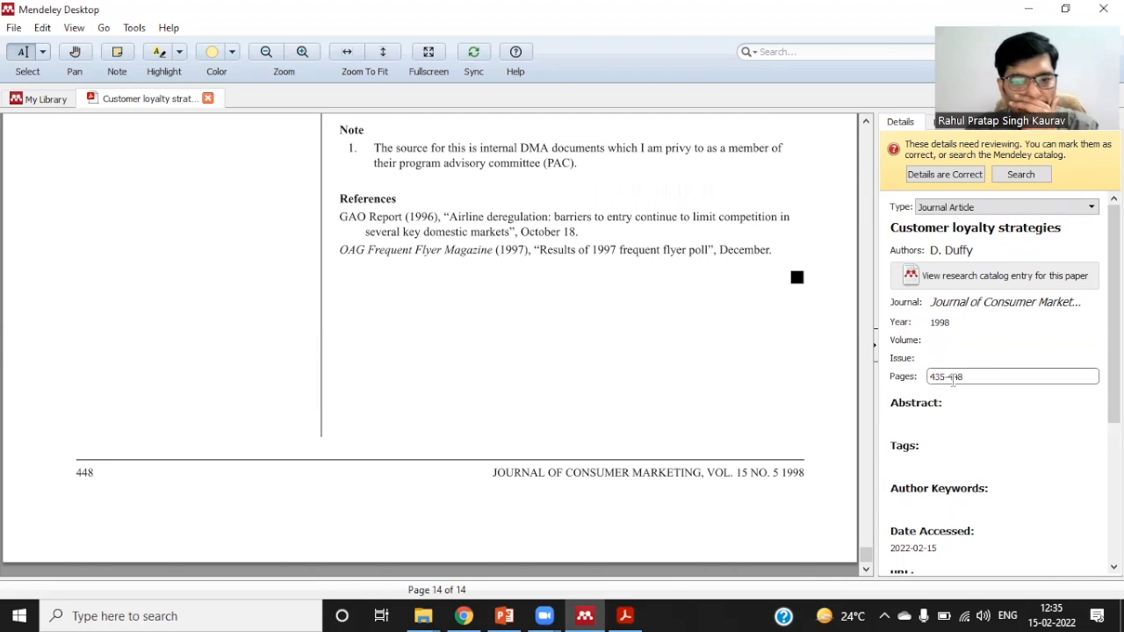
Set the entry's volume to 15 and its issue to 5
{"action": "left_click", "coordinate": [958, 340]}
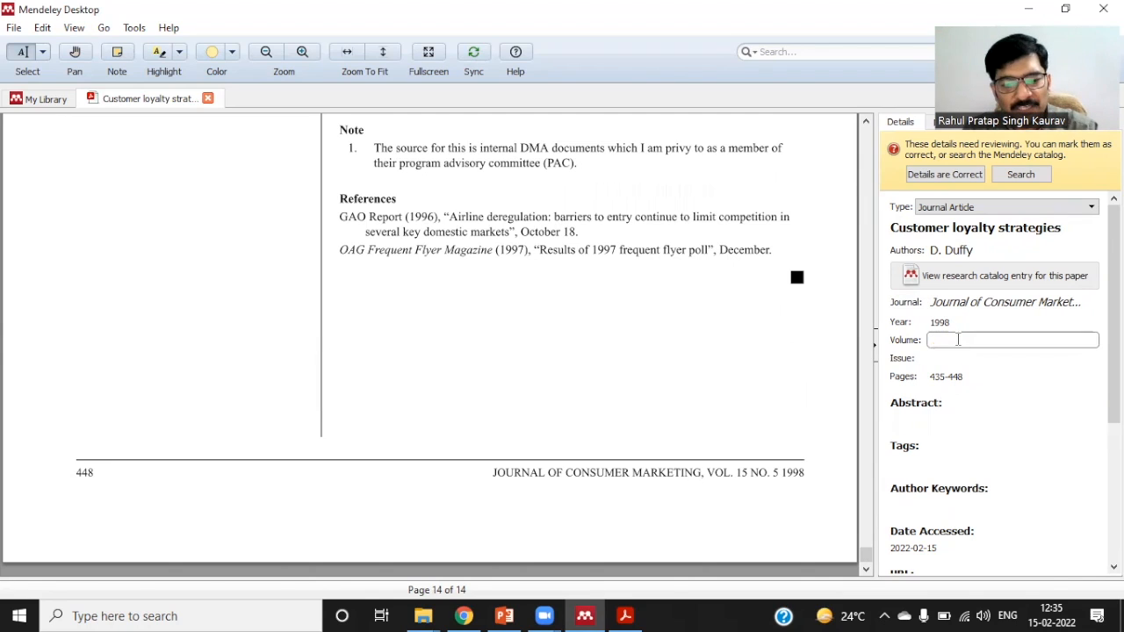
{"action": "left_click", "coordinate": [954, 355]}
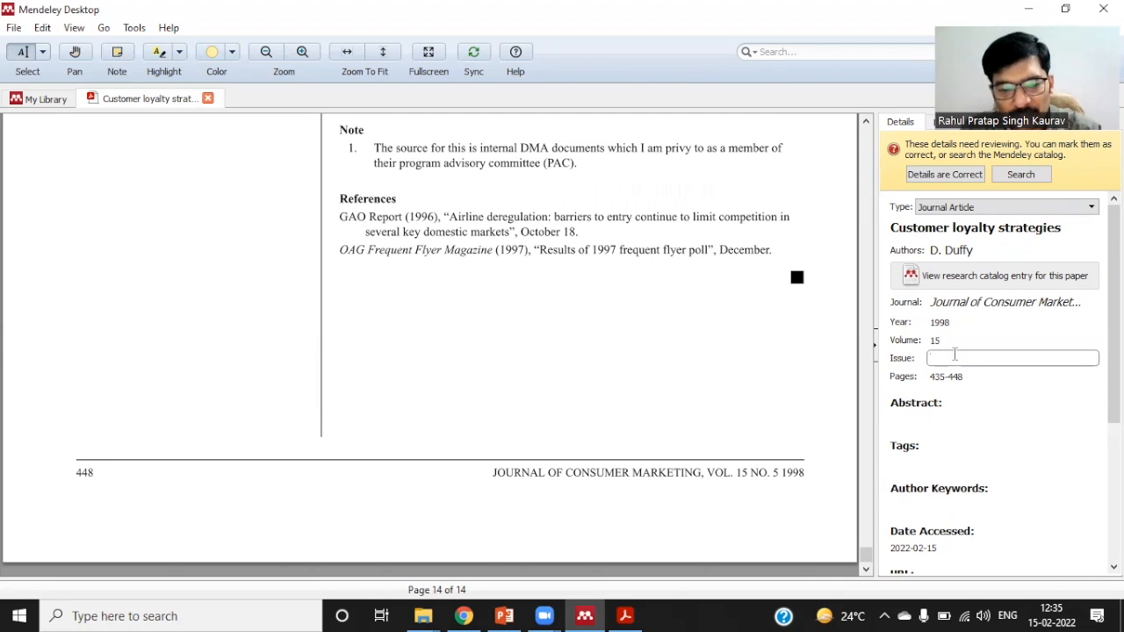
{"action": "type", "text": "5"}
Look through the first three pages of the "Customer loyalty strategies" article
{"action": "left_click_drag", "start_coordinate": [867, 555], "coordinate": [887, 136]}
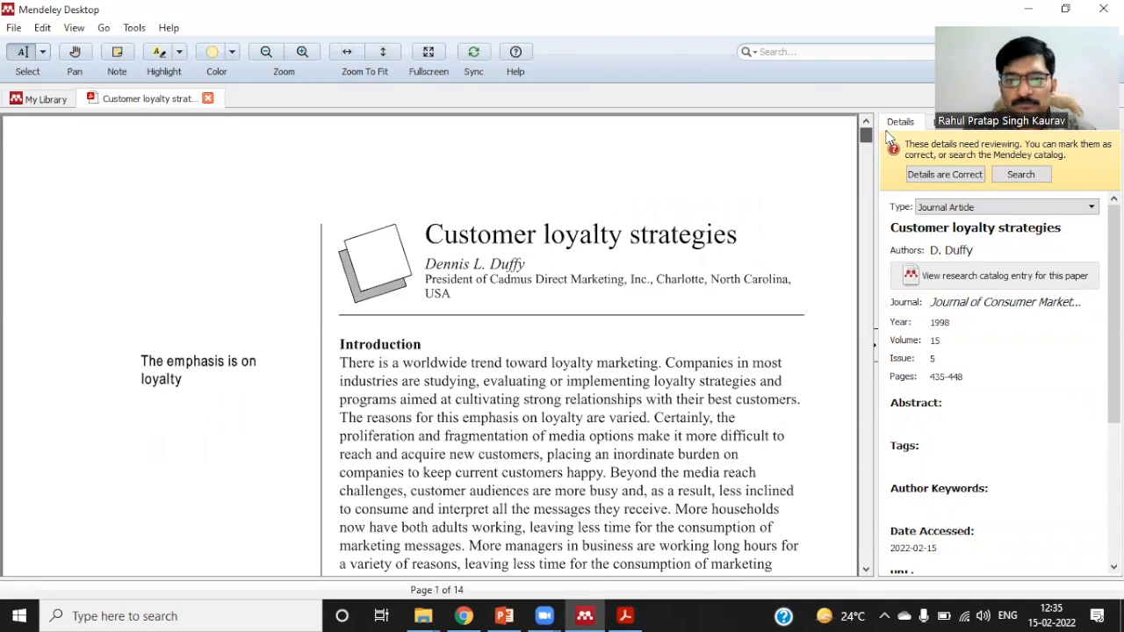
{"action": "scroll", "coordinate": [552, 303], "scroll_direction": "down", "scroll_amount": 10}
{"action": "scroll", "coordinate": [552, 303], "scroll_direction": "down", "scroll_amount": 10}
{"action": "scroll", "coordinate": [552, 303], "scroll_direction": "down", "scroll_amount": 10}
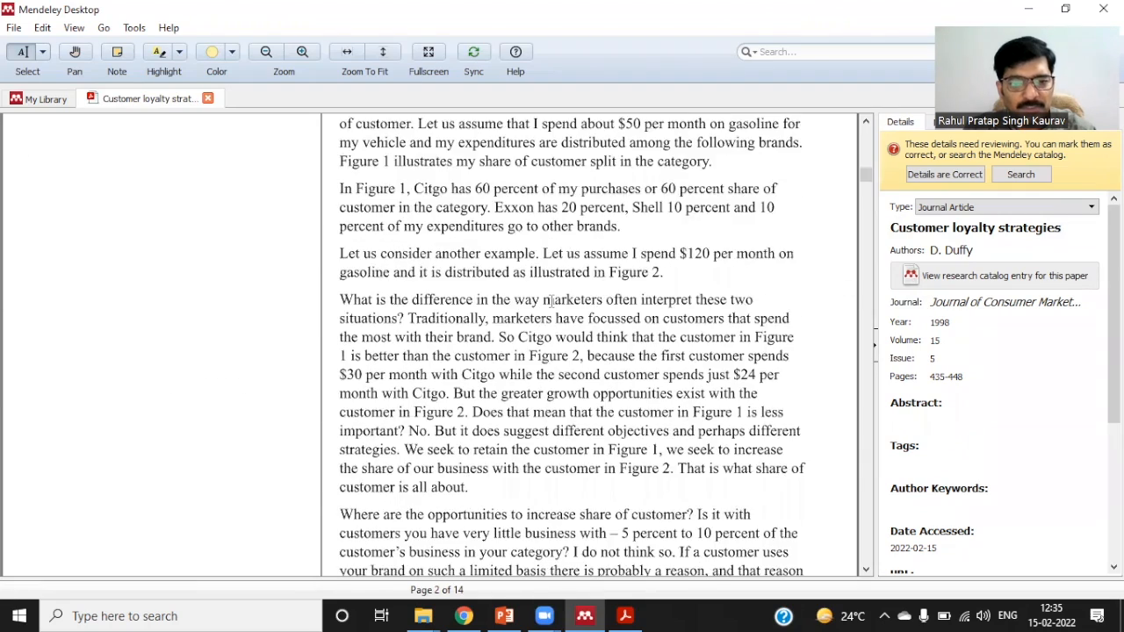
{"action": "scroll", "coordinate": [551, 301], "scroll_direction": "down", "scroll_amount": 10}
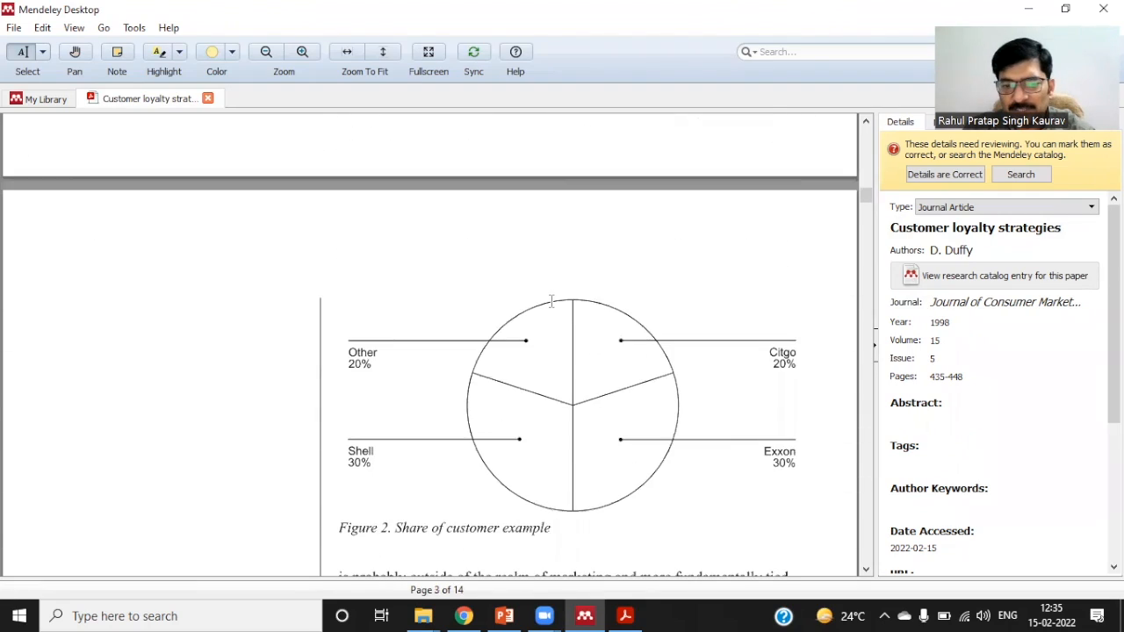
{"action": "scroll", "coordinate": [552, 302], "scroll_direction": "up", "scroll_amount": 15}
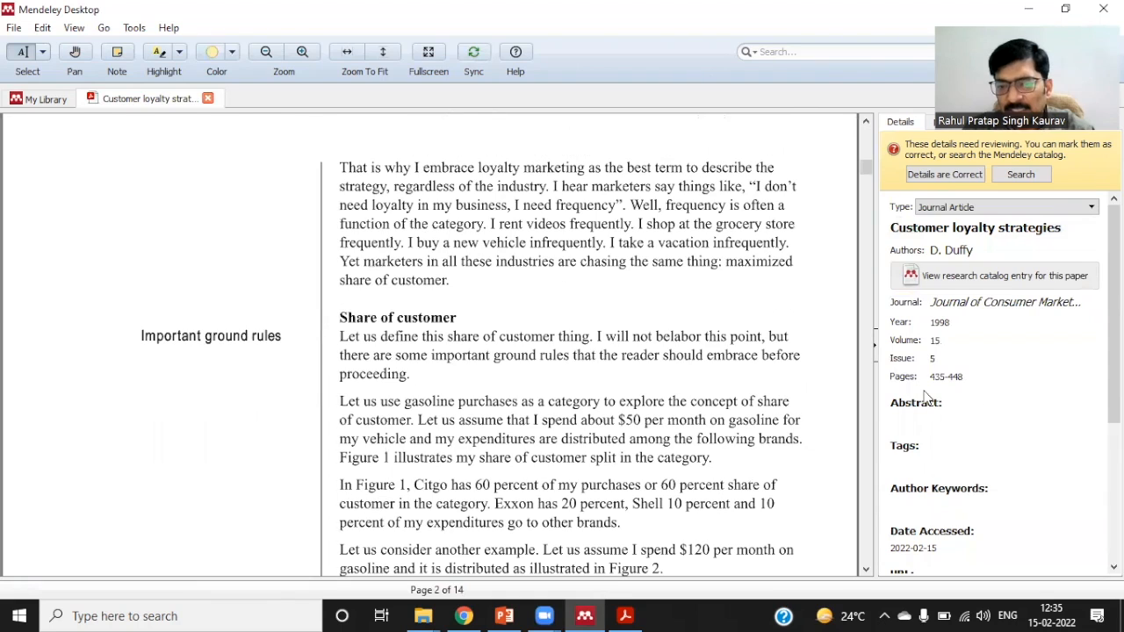
Check the remaining reference details of the "Customer loyalty strategies" entry and close the article
{"action": "scroll", "coordinate": [982, 399], "scroll_direction": "down", "scroll_amount": 3}
{"action": "scroll", "coordinate": [981, 399], "scroll_direction": "down", "scroll_amount": 1}
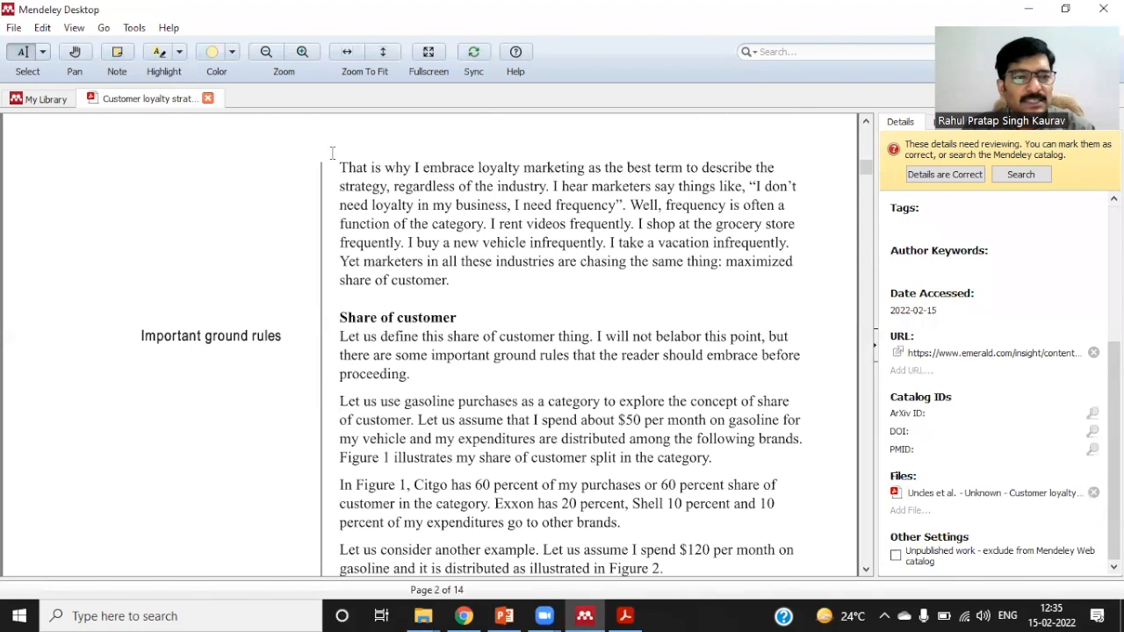
{"action": "left_click", "coordinate": [207, 99]}
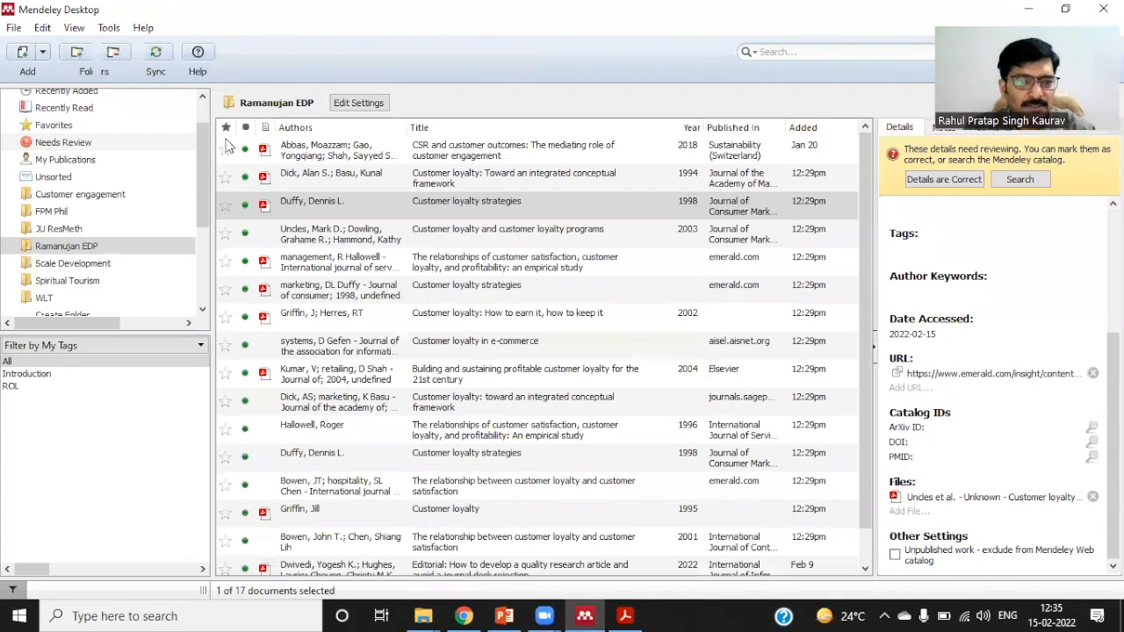
Review the highlighted passages on the first pages of "Customer loyalty: Toward an integrated conceptual framework" and close the article
{"action": "double_click", "coordinate": [433, 181]}
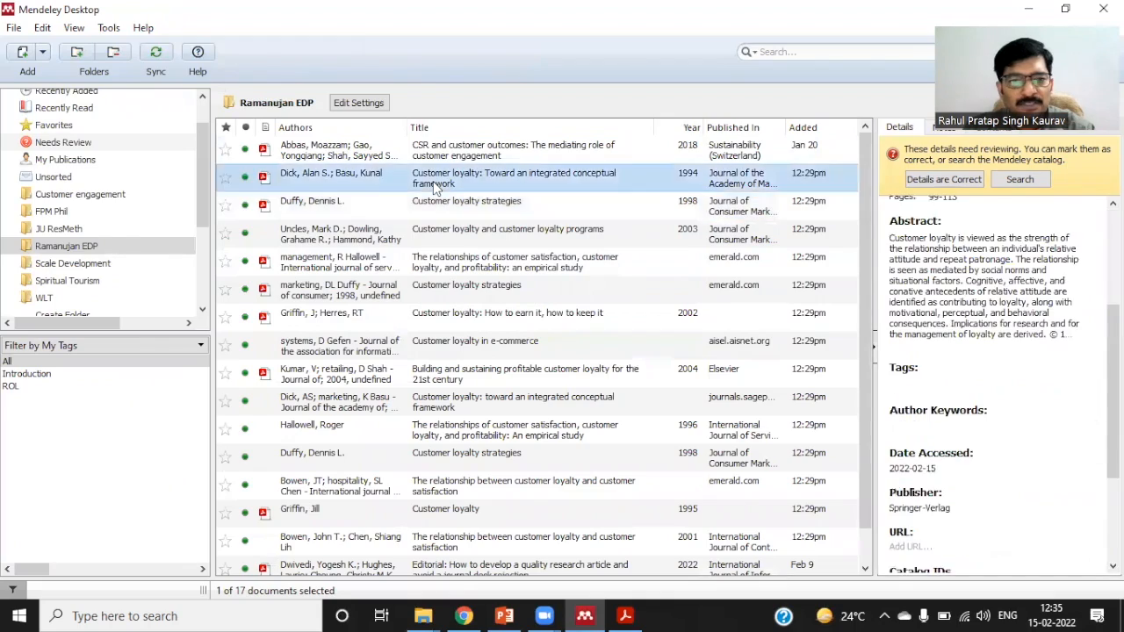
{"action": "scroll", "coordinate": [503, 370], "scroll_direction": "up", "scroll_amount": 15}
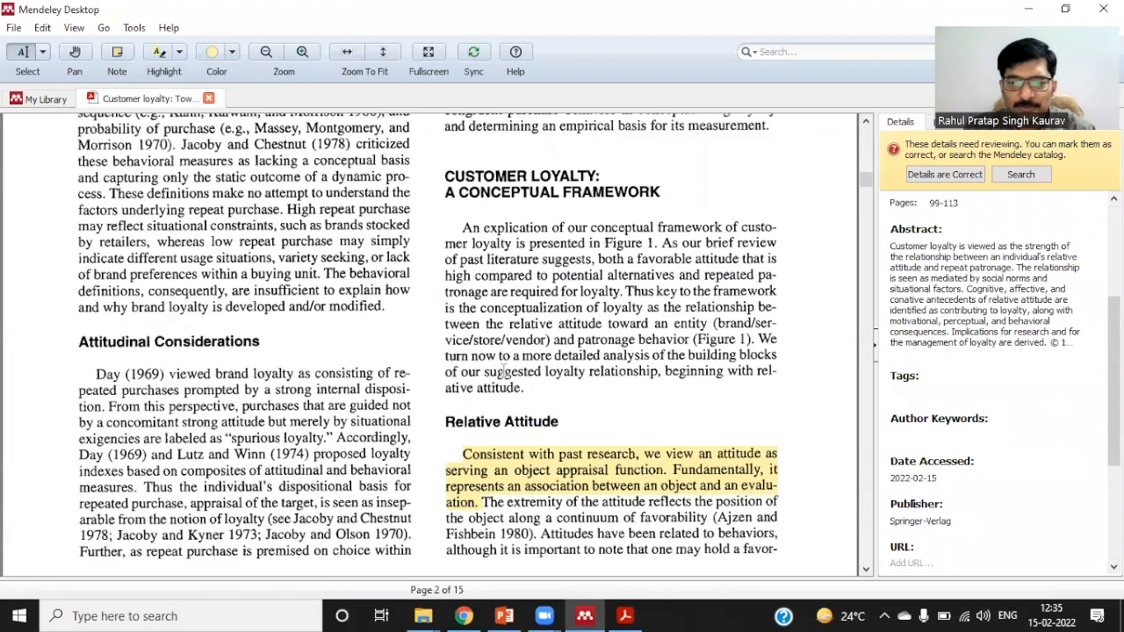
{"action": "scroll", "coordinate": [503, 370], "scroll_direction": "up", "scroll_amount": 5}
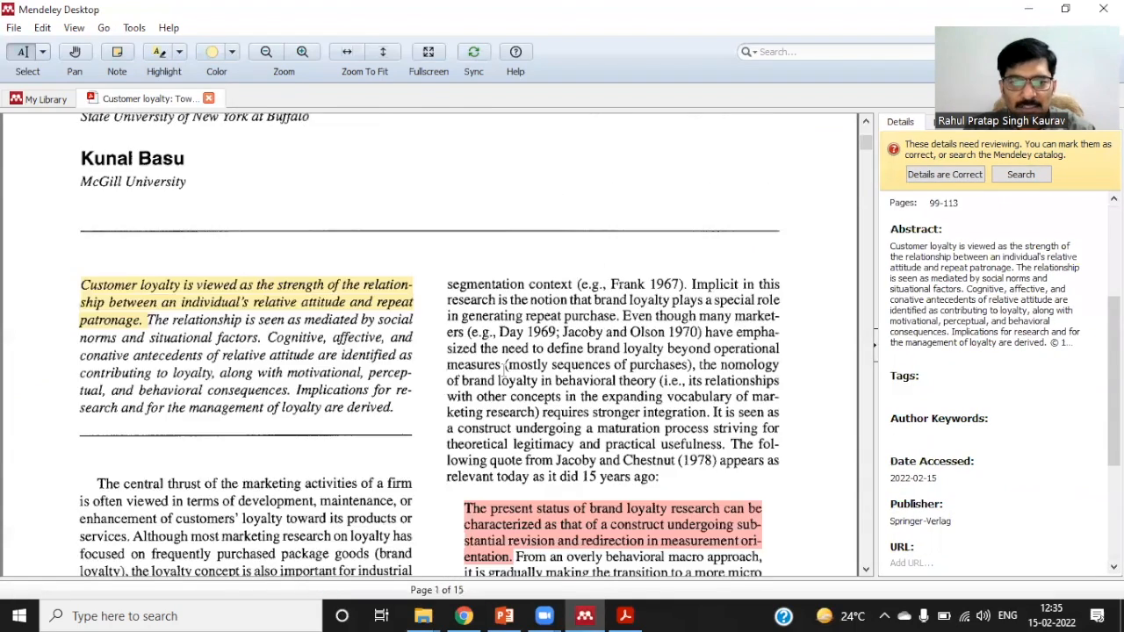
{"action": "scroll", "coordinate": [503, 370], "scroll_direction": "up", "scroll_amount": 3}
{"action": "scroll", "coordinate": [502, 371], "scroll_direction": "down", "scroll_amount": 6}
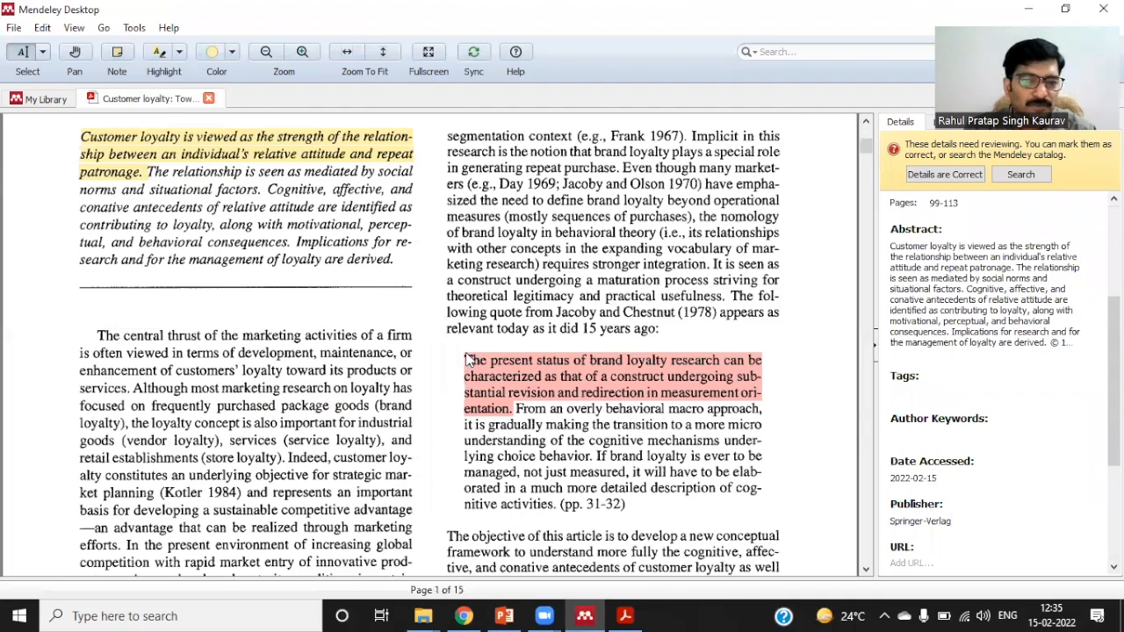
{"action": "left_click", "coordinate": [208, 99]}
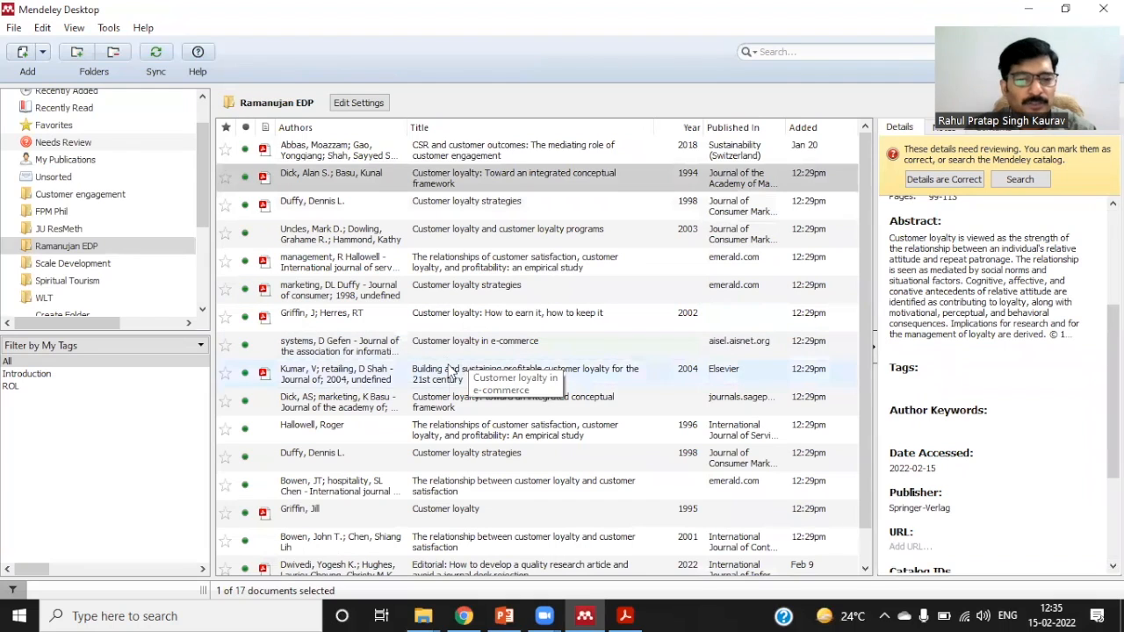
Look through the Ramanujan EDP document list and sync the library
{"action": "scroll", "coordinate": [452, 369], "scroll_direction": "down", "scroll_amount": 1}
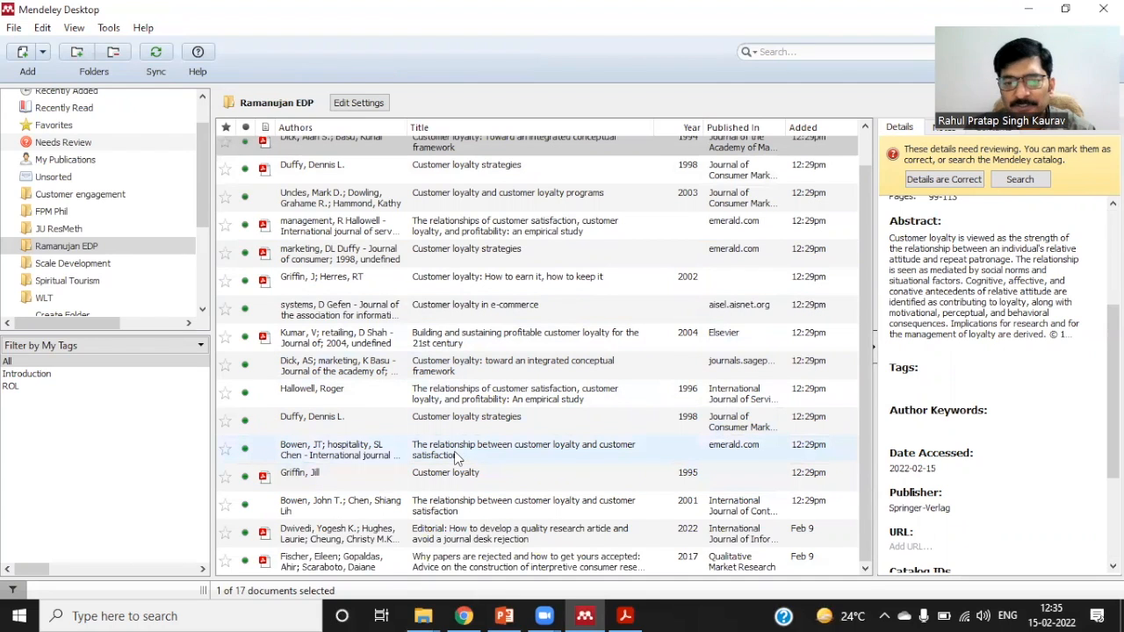
{"action": "scroll", "coordinate": [455, 459], "scroll_direction": "up", "scroll_amount": 1}
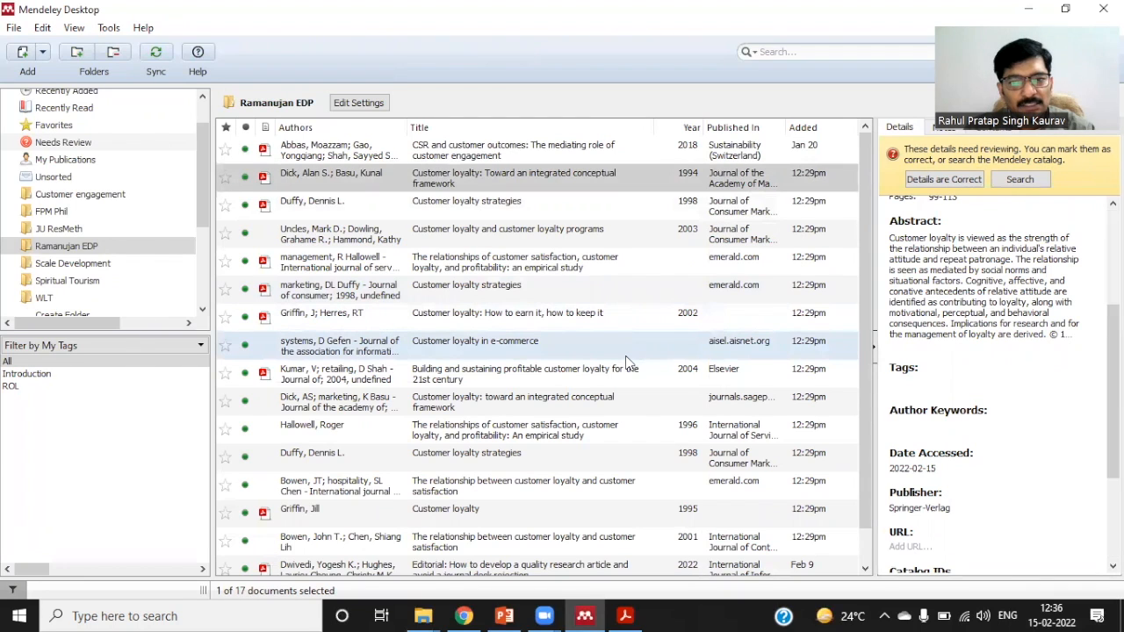
{"action": "scroll", "coordinate": [626, 361], "scroll_direction": "down", "scroll_amount": 1}
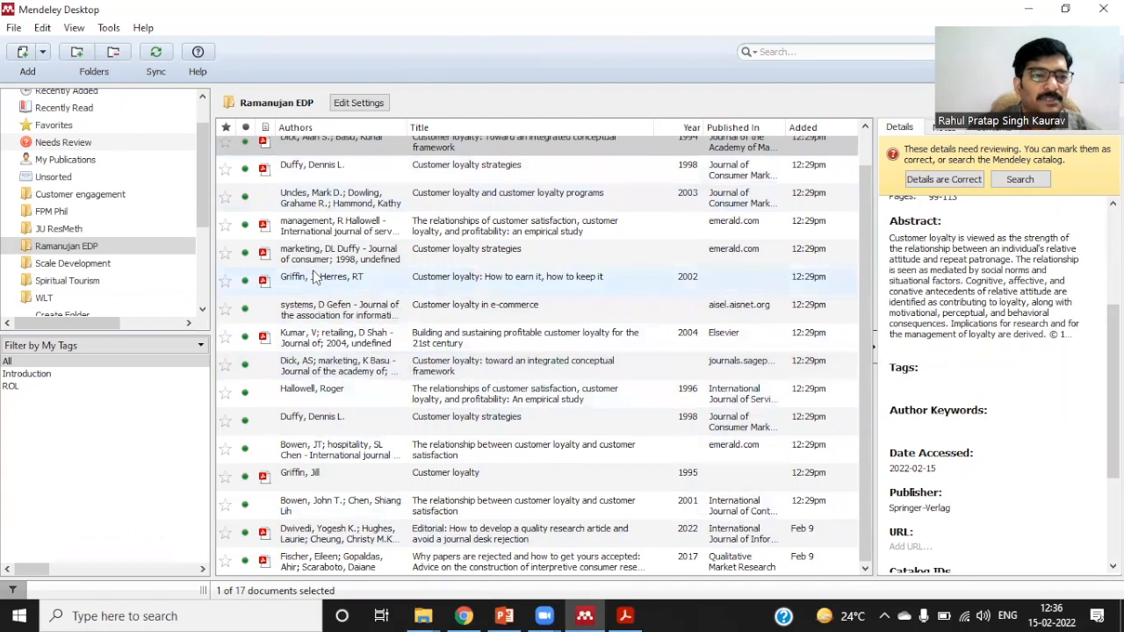
{"action": "left_click", "coordinate": [154, 57]}
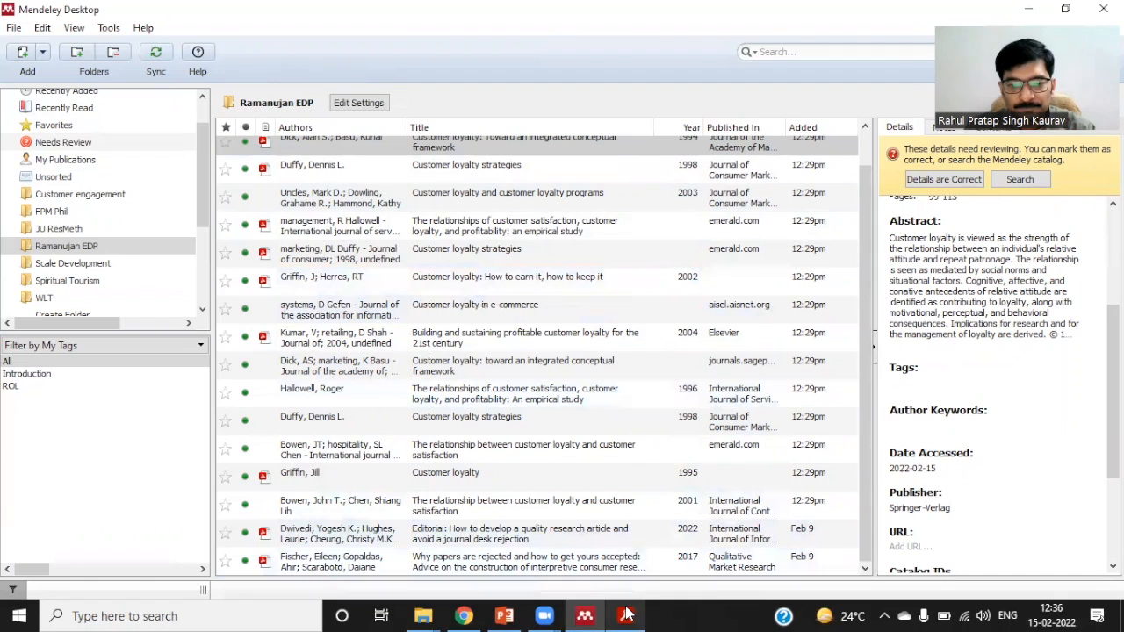
Close the Adobe Acrobat Reader window and return to the start of the Ramanujan EDP document list
{"action": "mouse_move", "coordinate": [626, 614]}
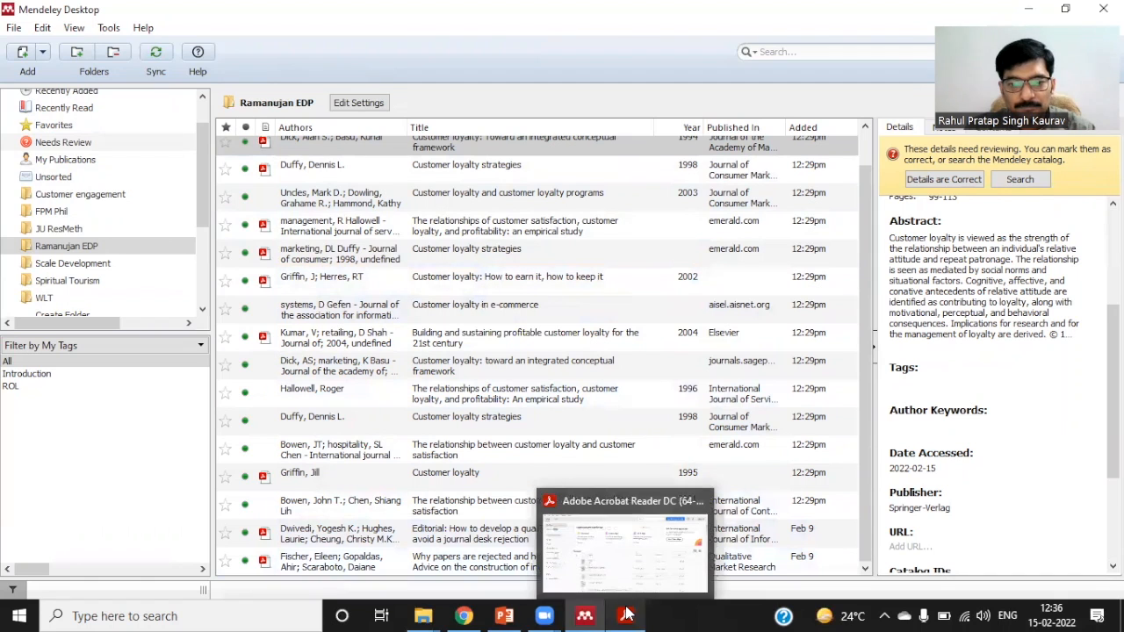
{"action": "left_click", "coordinate": [698, 502]}
{"action": "scroll", "coordinate": [558, 402], "scroll_direction": "up", "scroll_amount": 1}
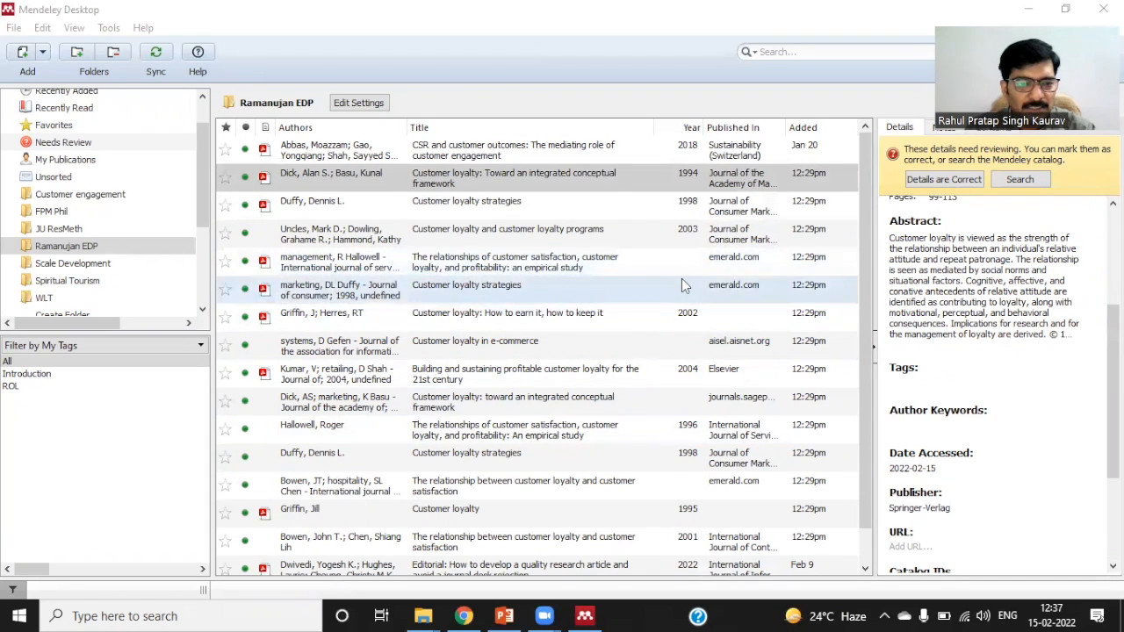
Compare the first page of "The relationships of customer satisfaction, customer loyalty, and profitability: an empirical study" with its reference details and close the paper
{"action": "double_click", "coordinate": [325, 265]}
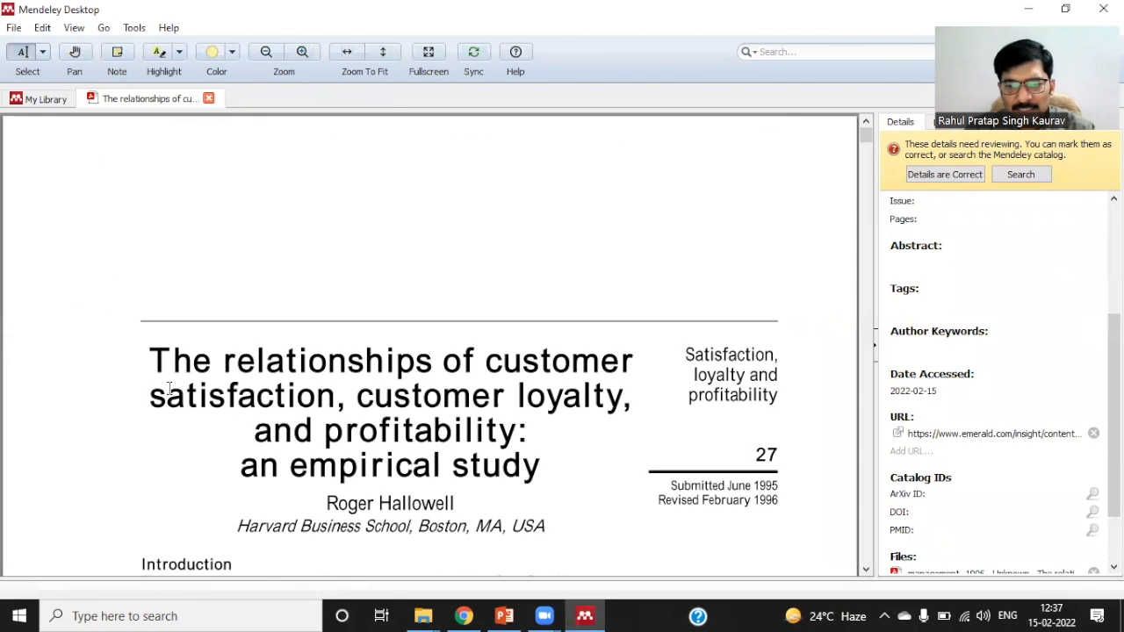
{"action": "scroll", "coordinate": [966, 351], "scroll_direction": "up", "scroll_amount": 3}
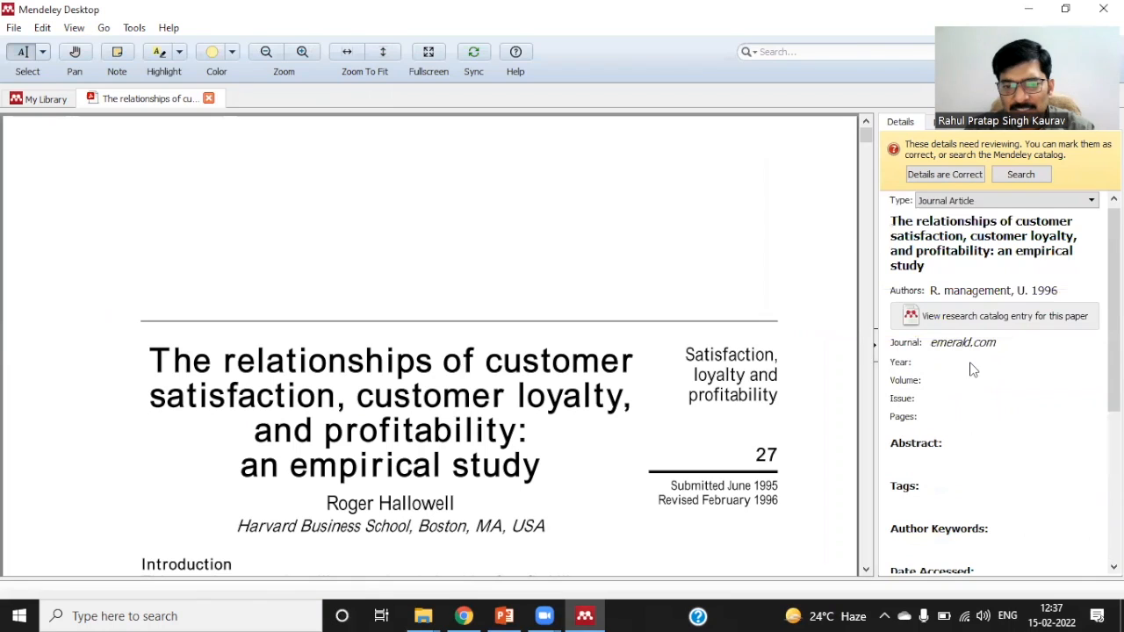
{"action": "scroll", "coordinate": [640, 378], "scroll_direction": "down", "scroll_amount": 1}
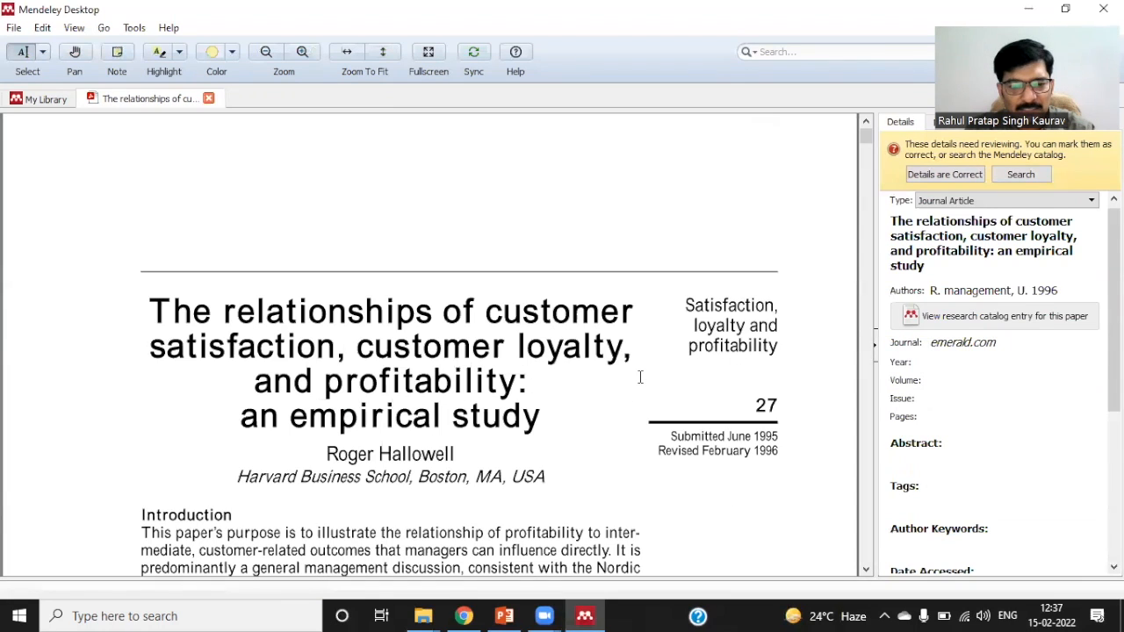
{"action": "left_click", "coordinate": [209, 99]}
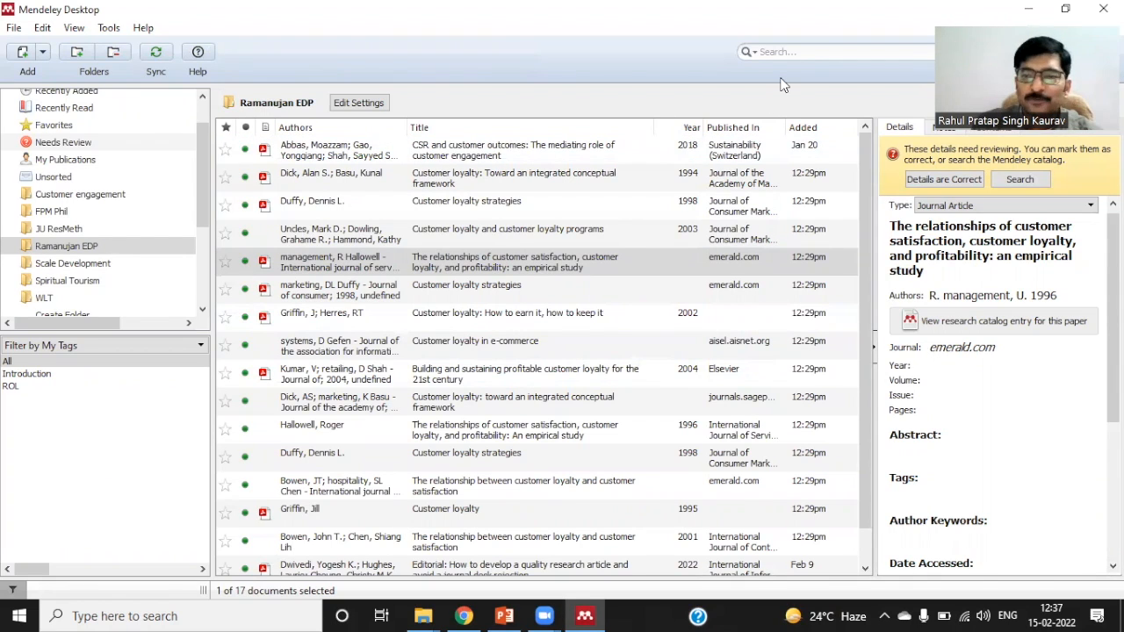
Search the Ramanujan EDP collection for "sample" and view the first result's details
{"action": "left_click_drag", "start_coordinate": [1044, 82], "coordinate": [1031, 293]}
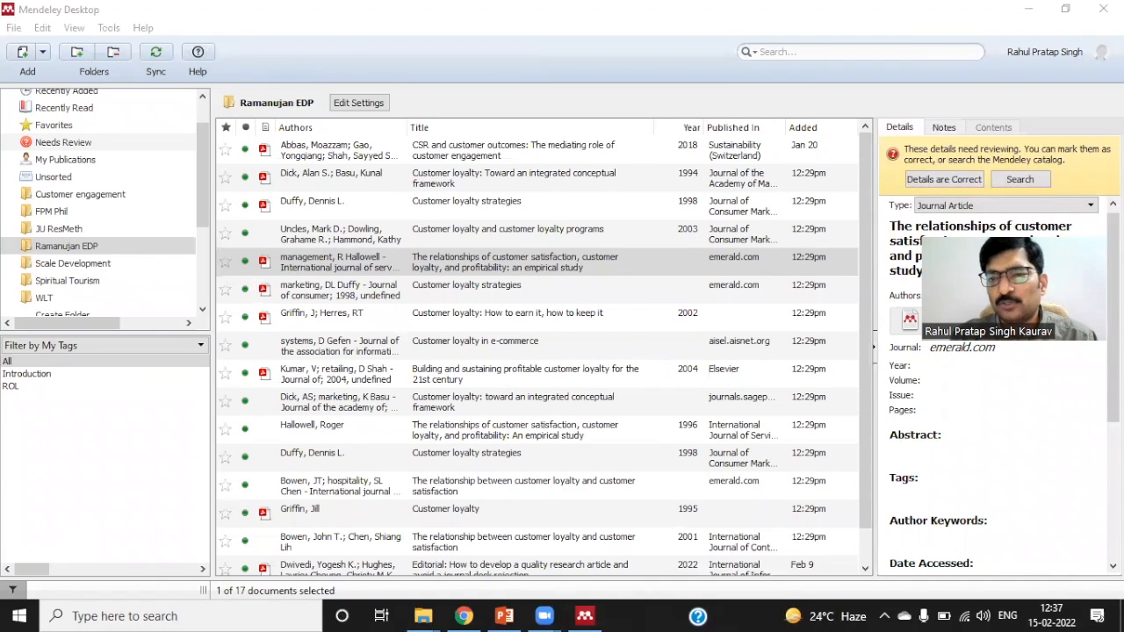
{"action": "left_click", "coordinate": [791, 51]}
{"action": "type", "text": "sample"}
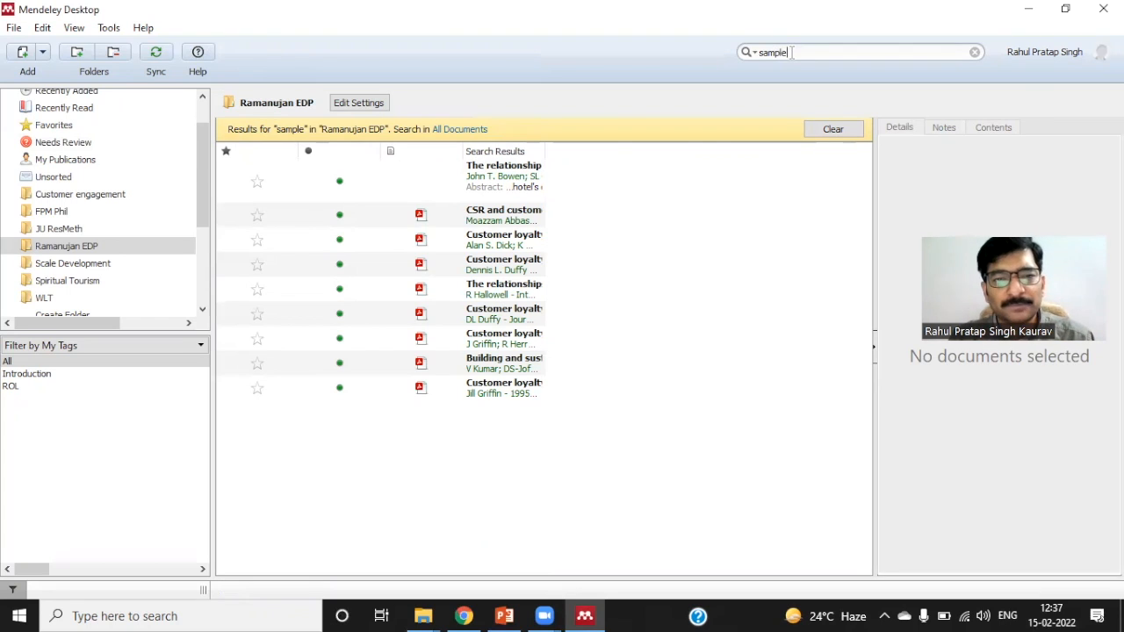
{"action": "left_click", "coordinate": [503, 181]}
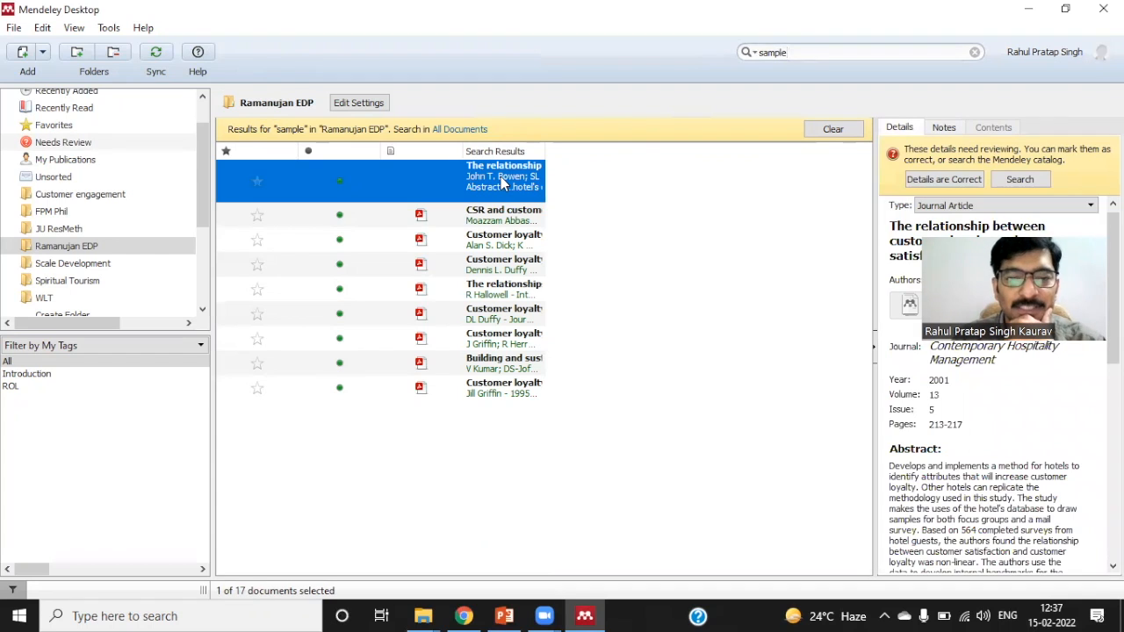
Read the "Sample and Procedure" section of "CSR and customer outcomes: The mediating role of customer engagement", and clear the search after closing the article
{"action": "double_click", "coordinate": [499, 219]}
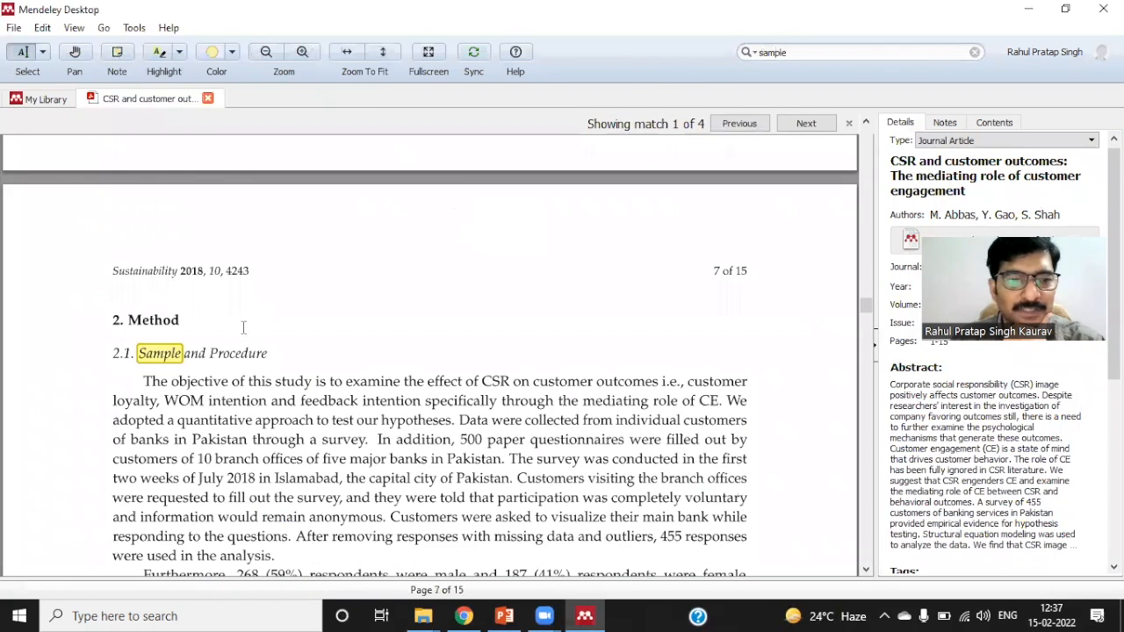
{"action": "scroll", "coordinate": [192, 379], "scroll_direction": "down", "scroll_amount": 3}
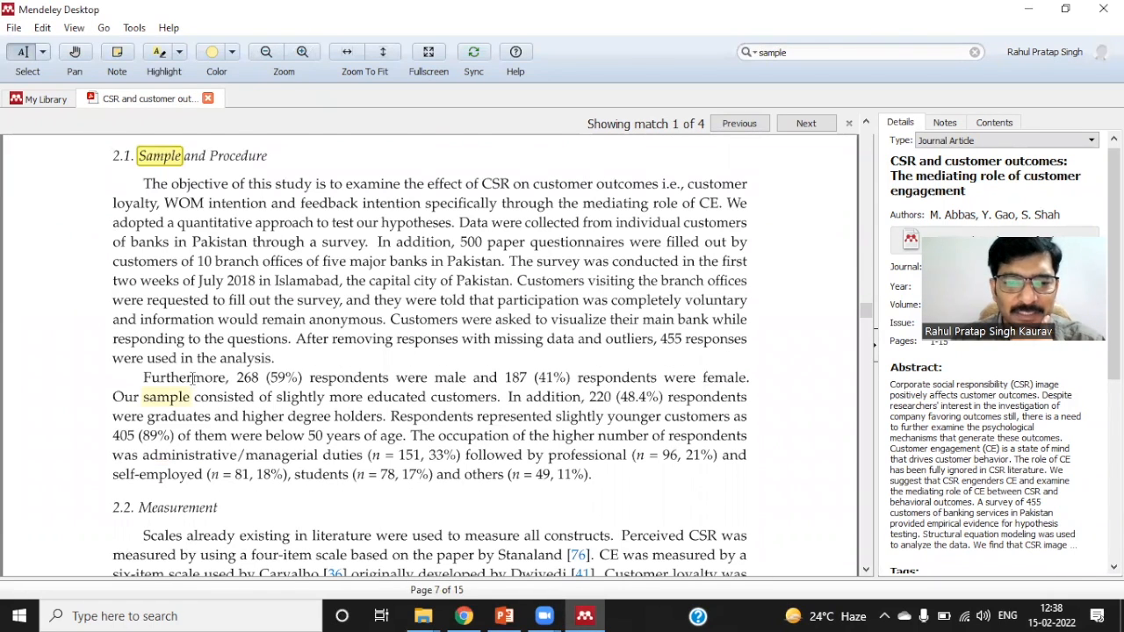
{"action": "scroll", "coordinate": [192, 380], "scroll_direction": "down", "scroll_amount": 1}
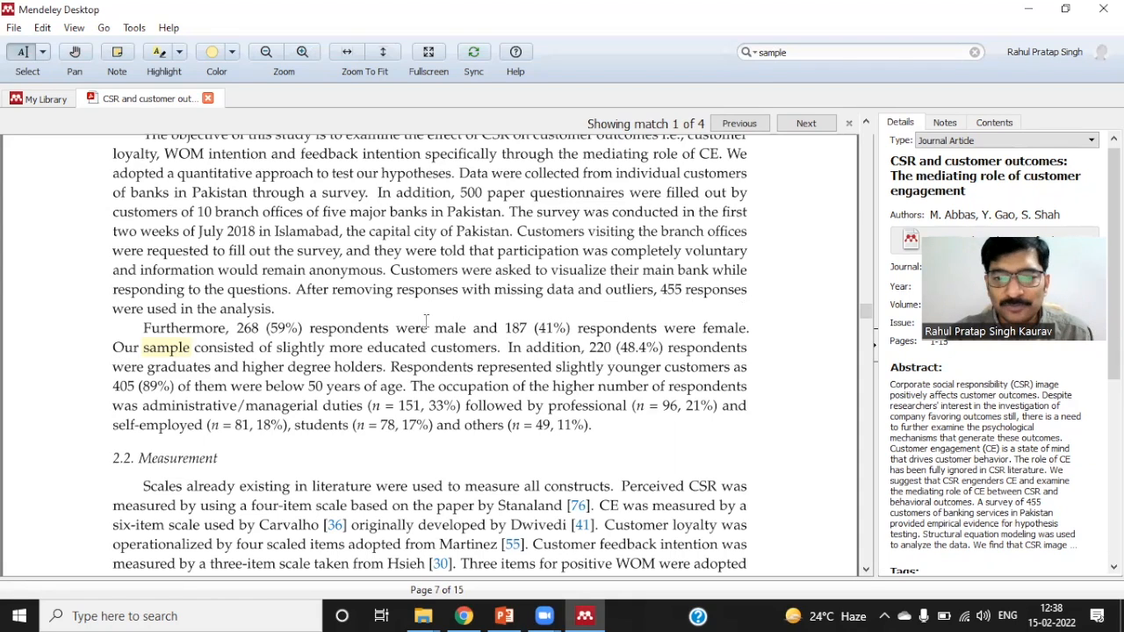
{"action": "left_click", "coordinate": [208, 97]}
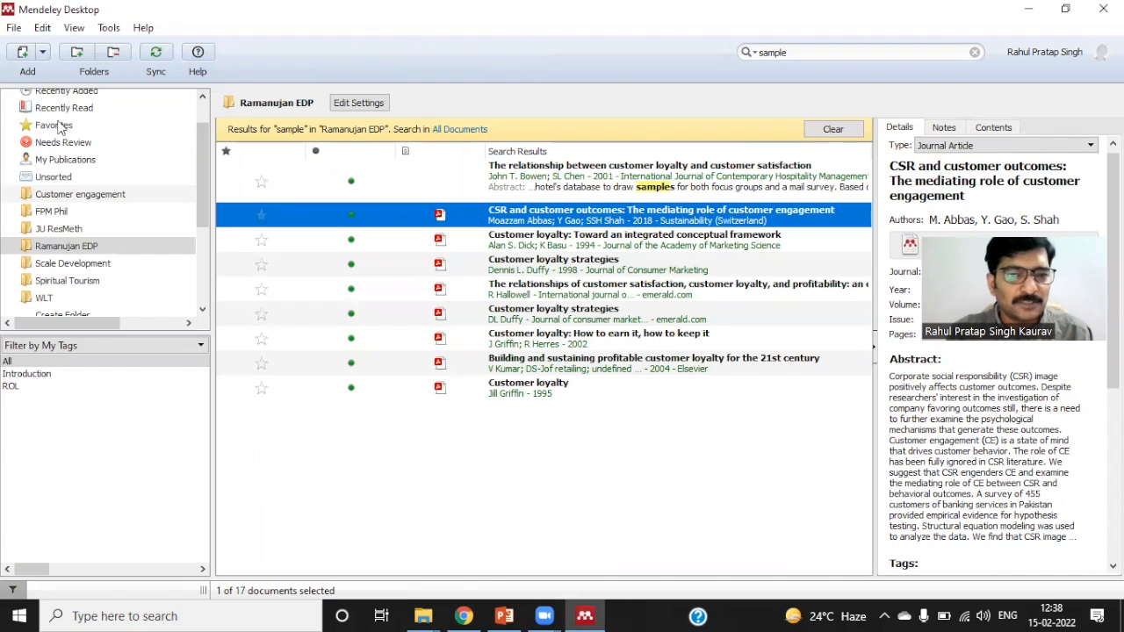
{"action": "left_click", "coordinate": [974, 52]}
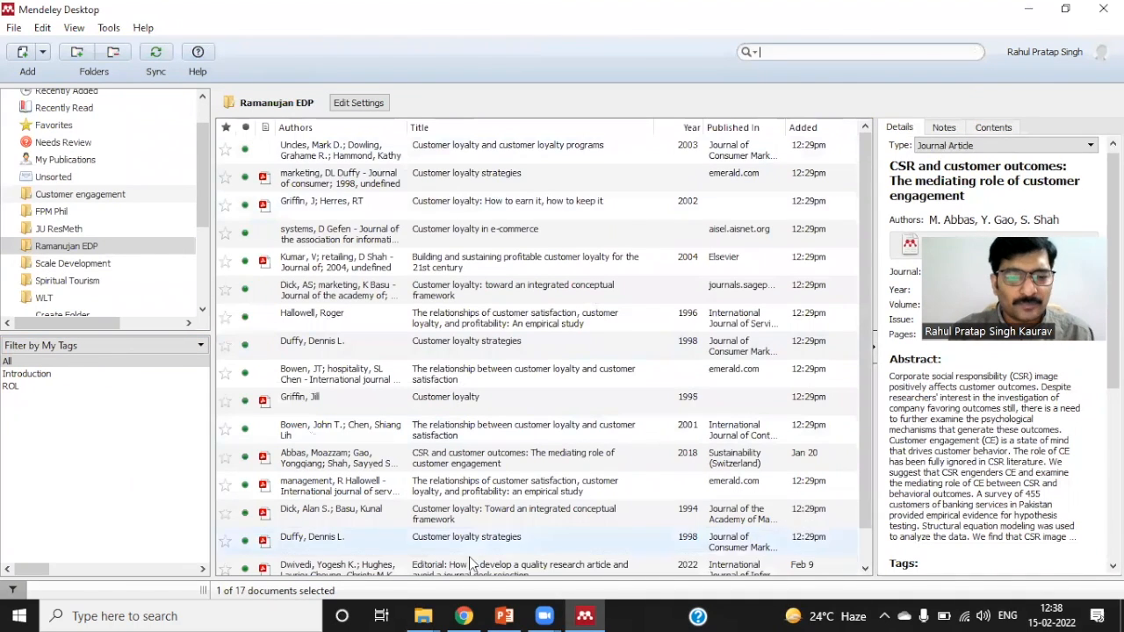
Start Word with a blank document and fill it with placeholder paragraphs using =rand()
{"action": "left_click", "coordinate": [14, 614]}
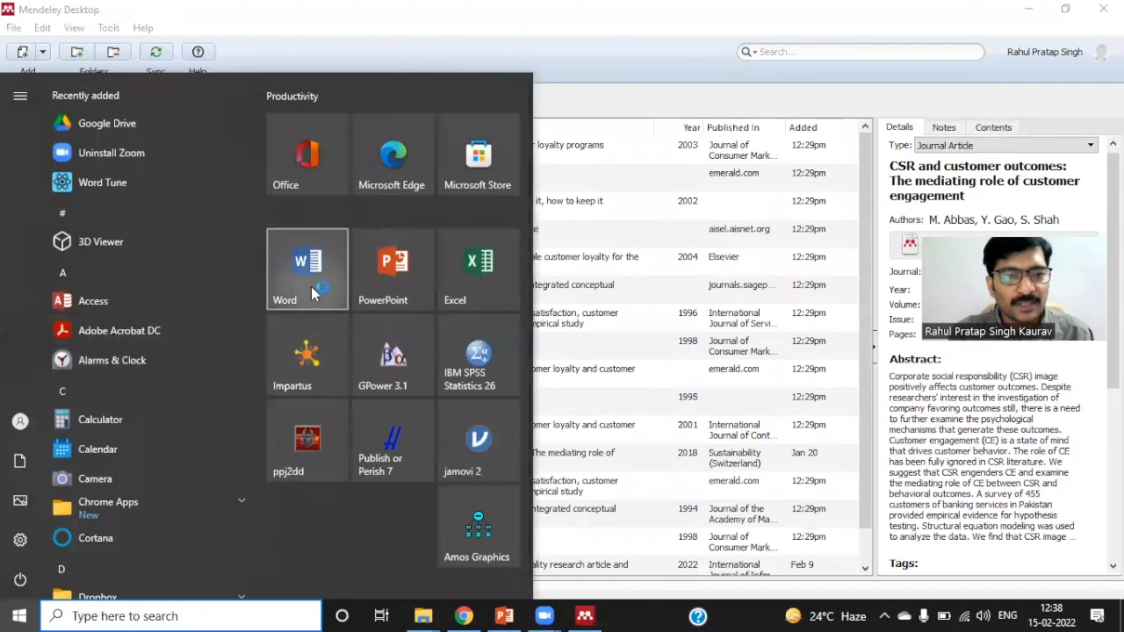
{"action": "left_click", "coordinate": [310, 286]}
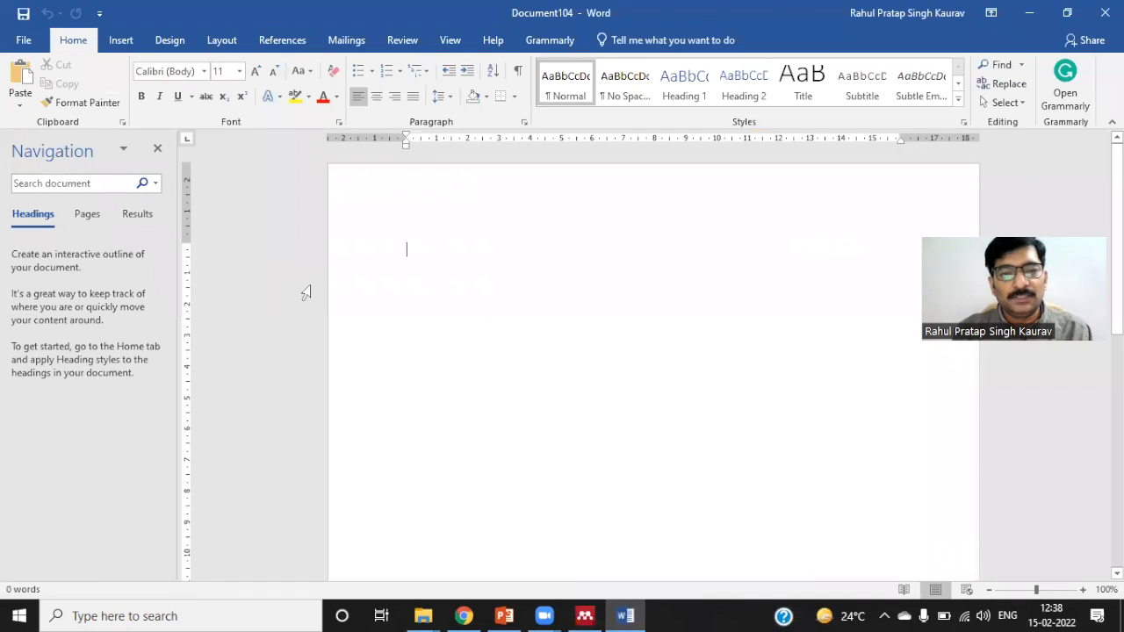
{"action": "type", "text": "==rand"}
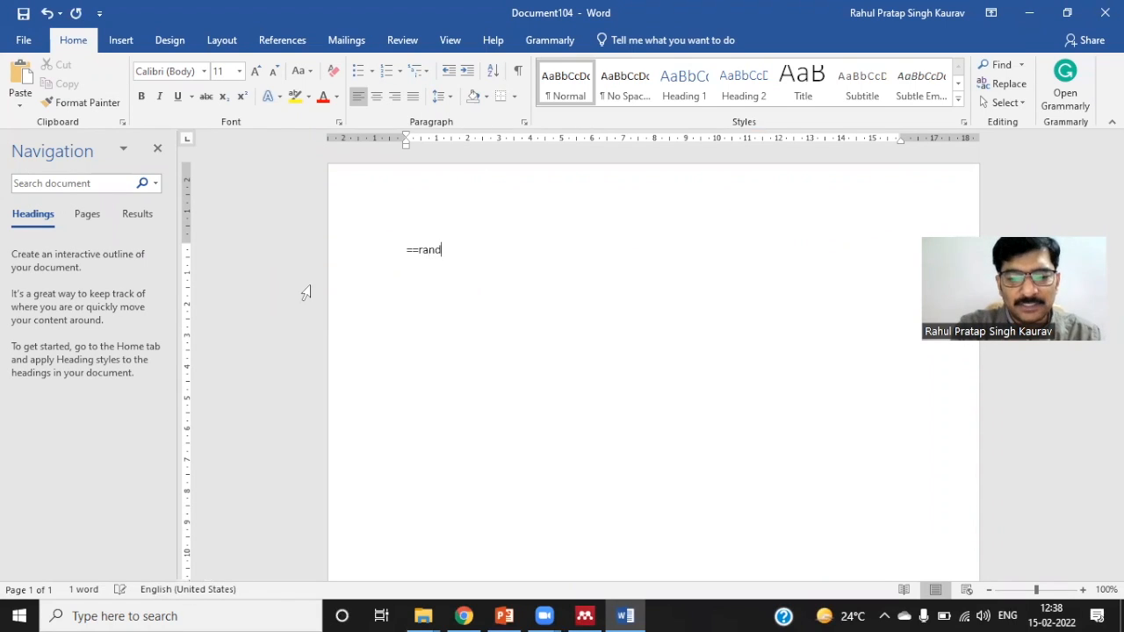
{"action": "key", "text": "Delete"}
{"action": "key", "text": "End"}
{"action": "type", "text": "()"}
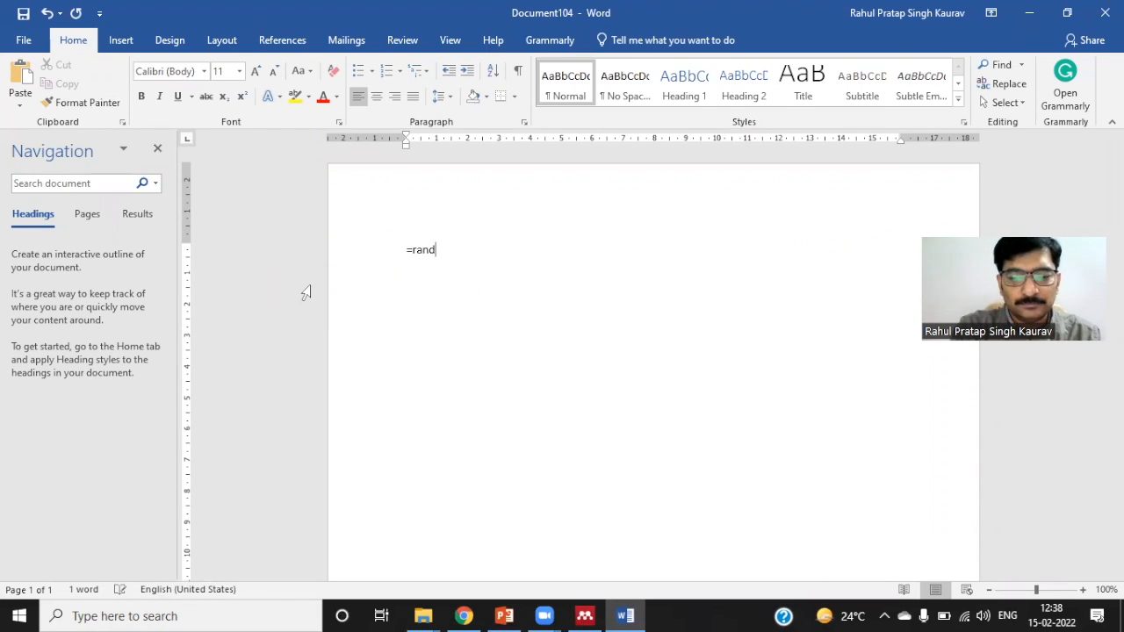
{"action": "key", "text": "Return"}
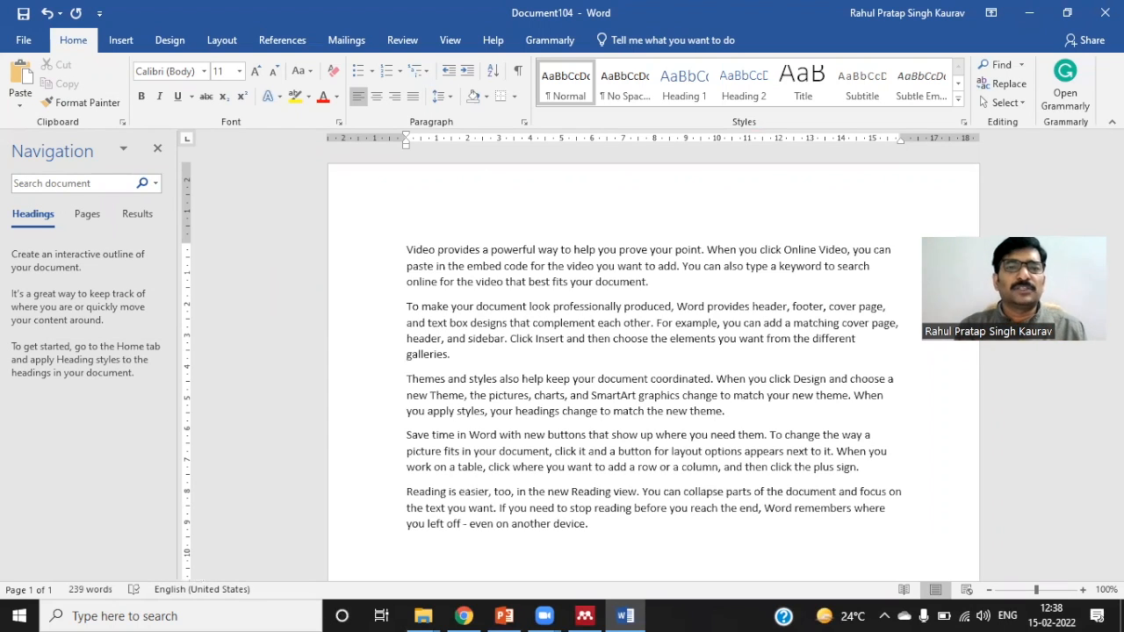
Display Word's referencing commands and draw a red annotation arrow pointing at the Mendeley Cite-O-Matic group
{"action": "left_click", "coordinate": [183, 68]}
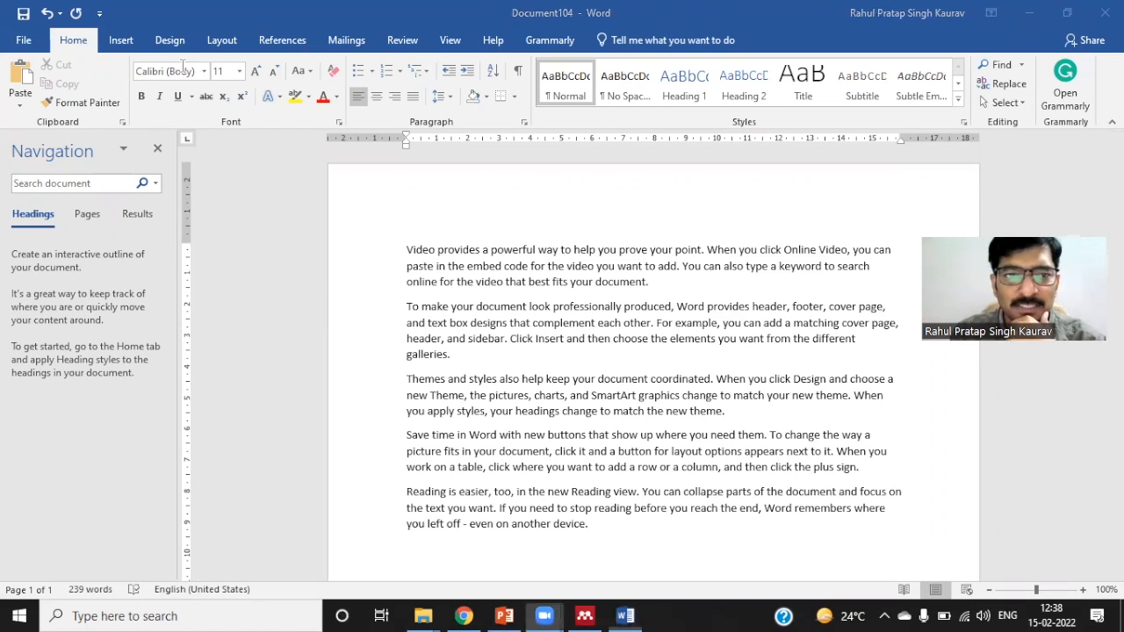
{"action": "left_click", "coordinate": [397, 46]}
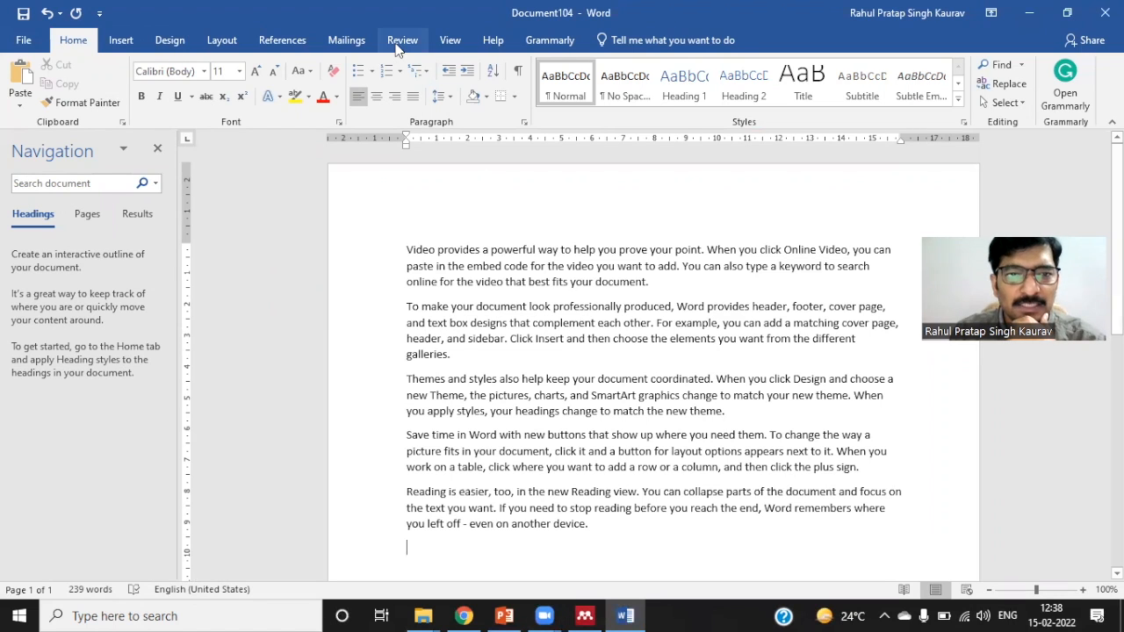
{"action": "left_click", "coordinate": [281, 41]}
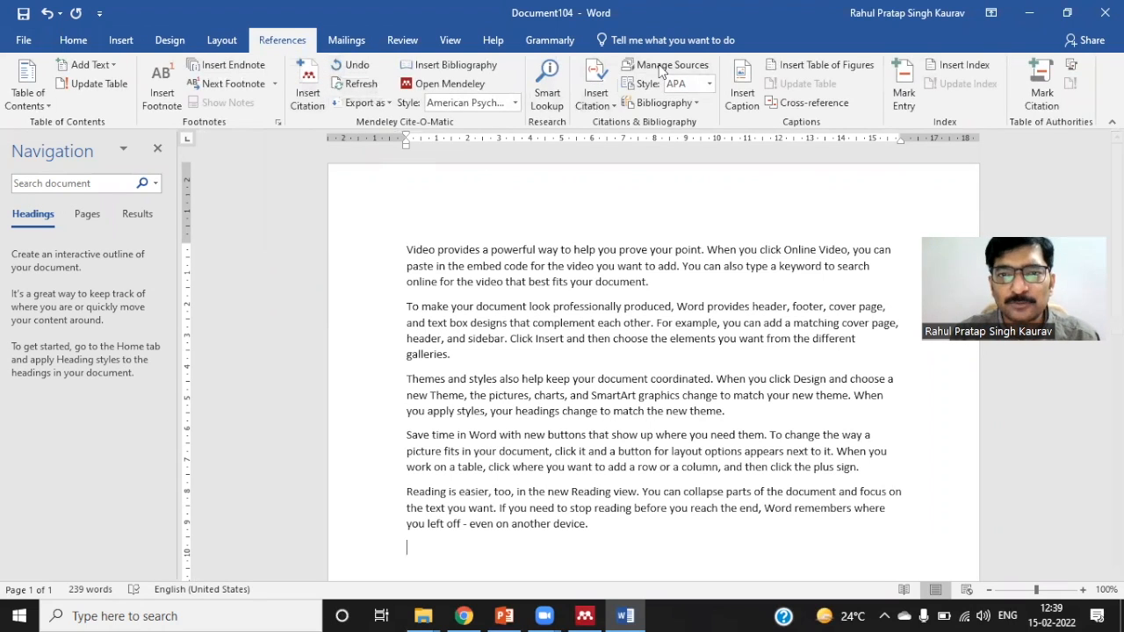
{"action": "left_click_drag", "start_coordinate": [285, 182], "coordinate": [377, 130]}
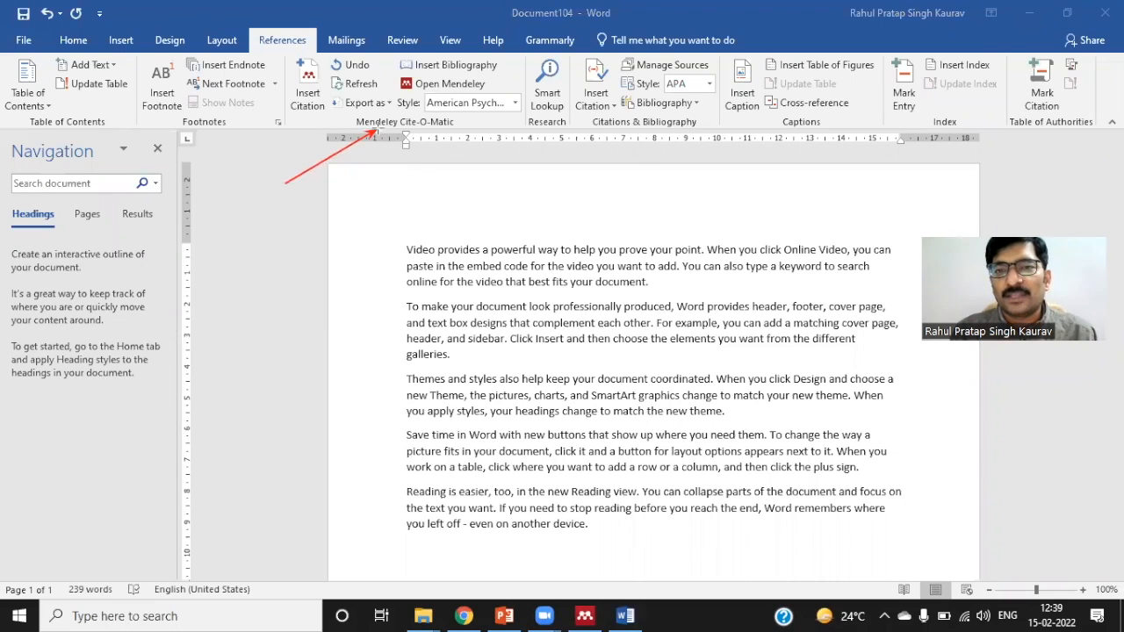
{"action": "left_click", "coordinate": [489, 43]}
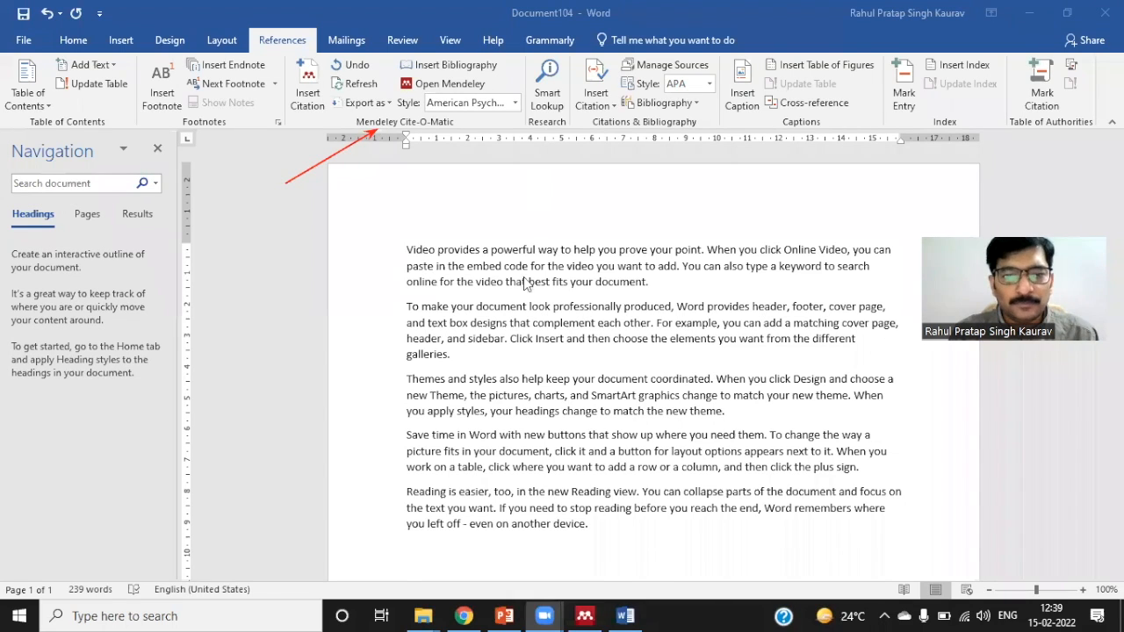
Insert a Mendeley citation of "Editorial: How to develop a quality research article and avoid a journal desk rejection" (2022) at the first paragraph's end
{"action": "left_click", "coordinate": [650, 281]}
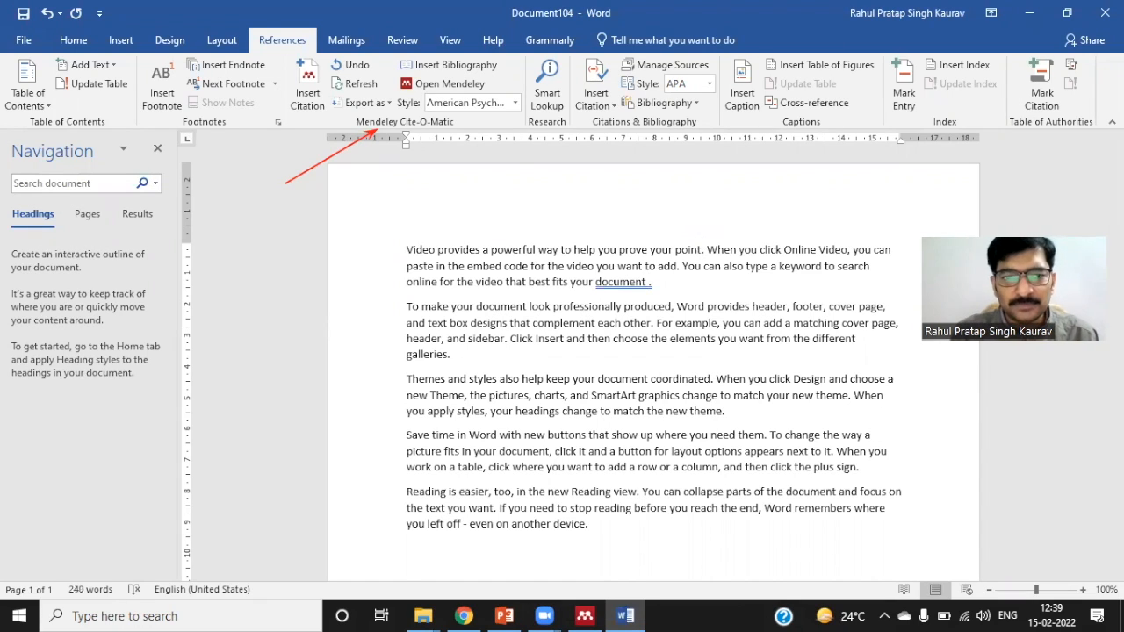
{"action": "left_click", "coordinate": [301, 70]}
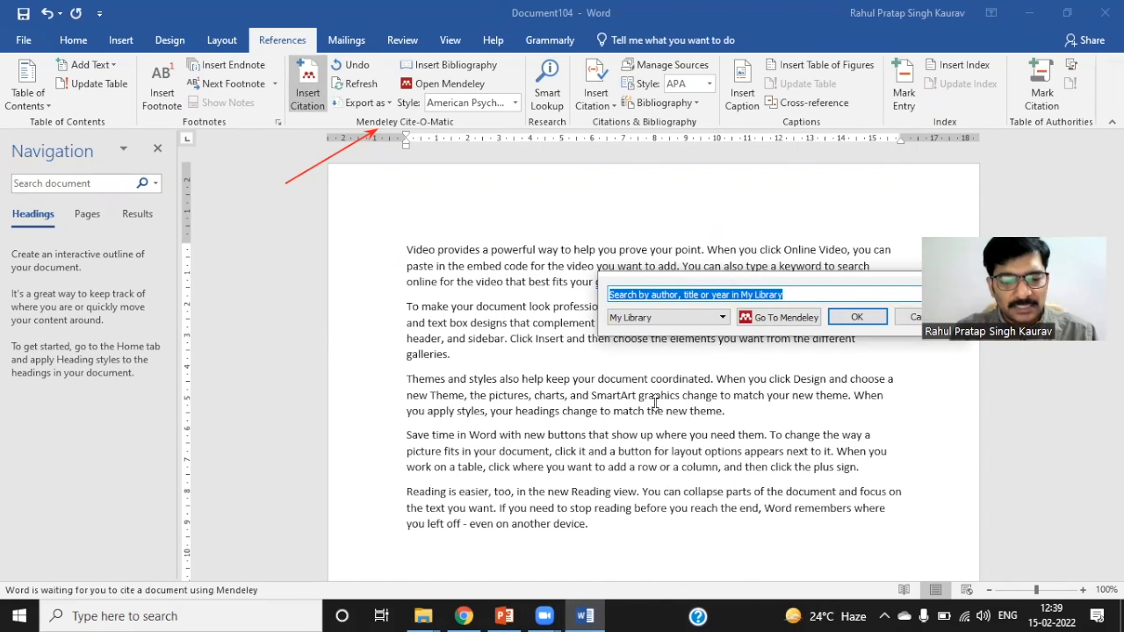
{"action": "type", "text": "dwi"}
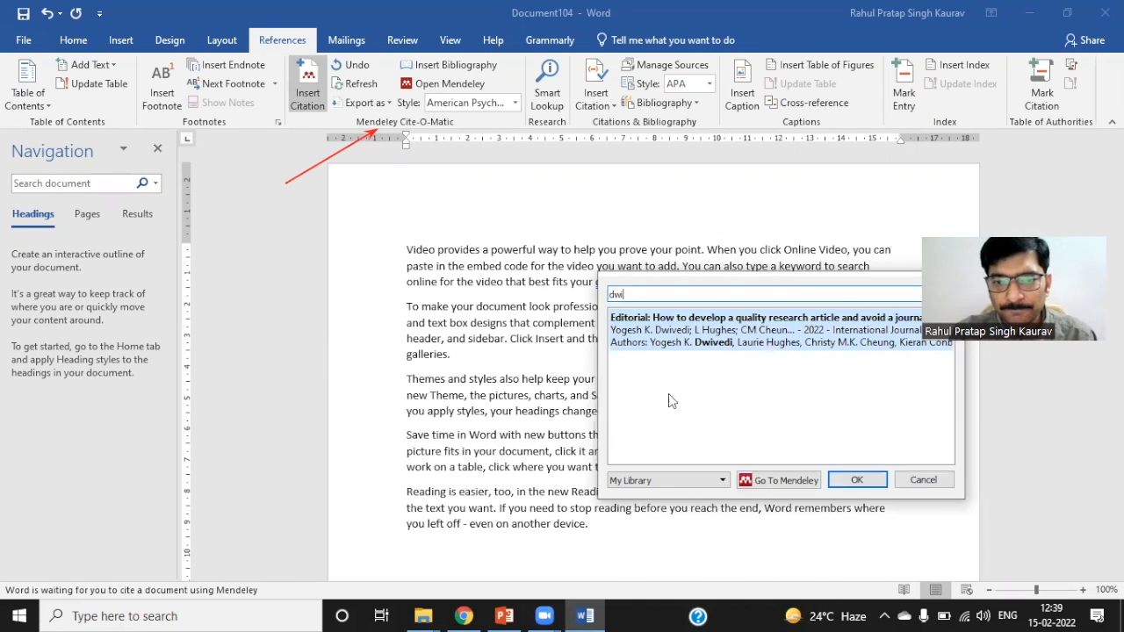
{"action": "left_click", "coordinate": [724, 333]}
{"action": "left_click", "coordinate": [863, 316]}
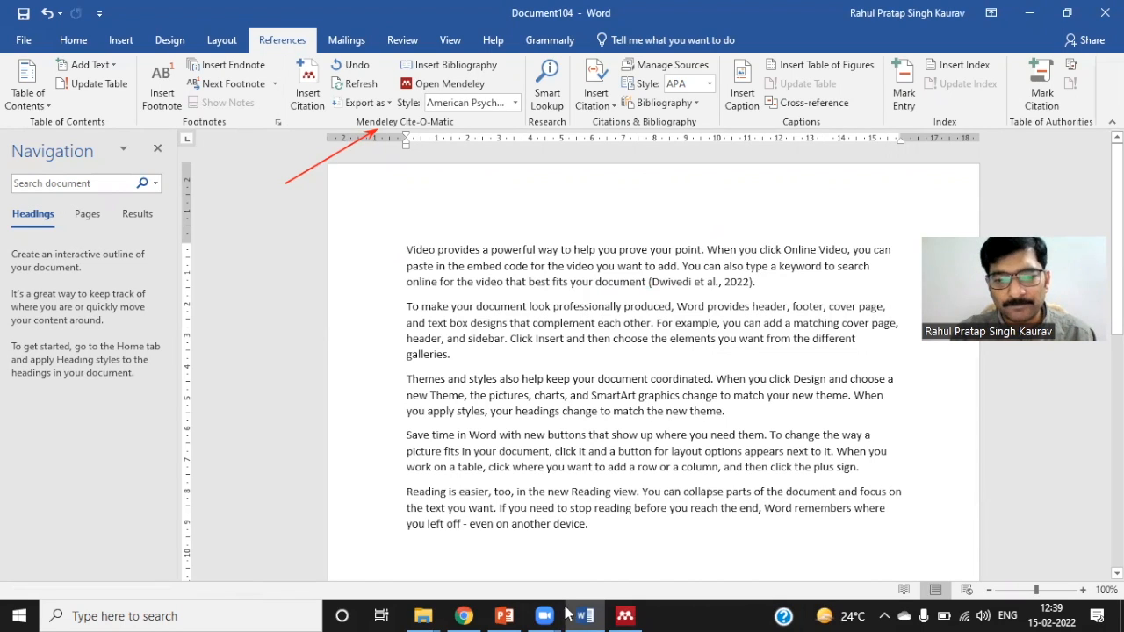
Switch to Mendeley Desktop and look through the Ramanujan EDP collection for further papers to cite
{"action": "left_click", "coordinate": [625, 616]}
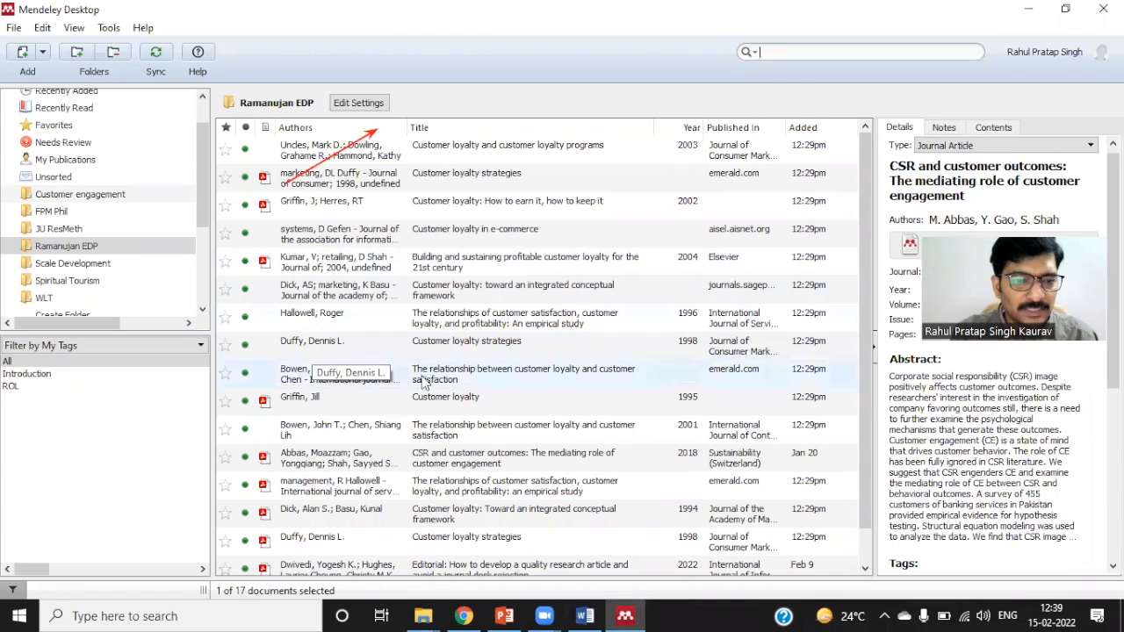
{"action": "scroll", "coordinate": [424, 384], "scroll_direction": "down", "scroll_amount": 1}
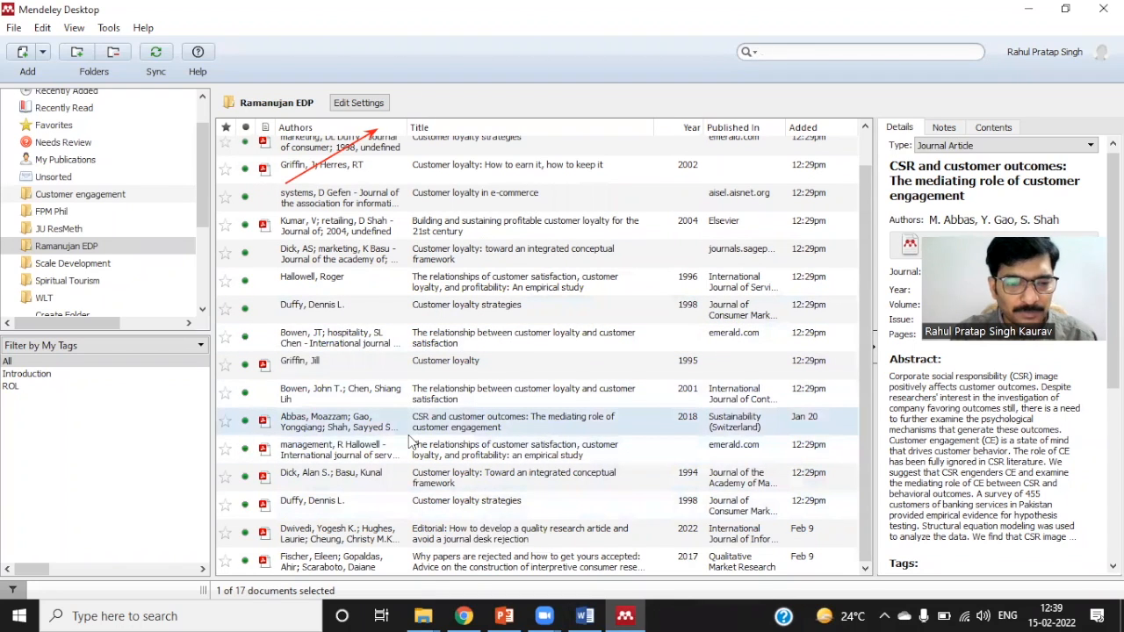
{"action": "scroll", "coordinate": [409, 441], "scroll_direction": "up", "scroll_amount": 1}
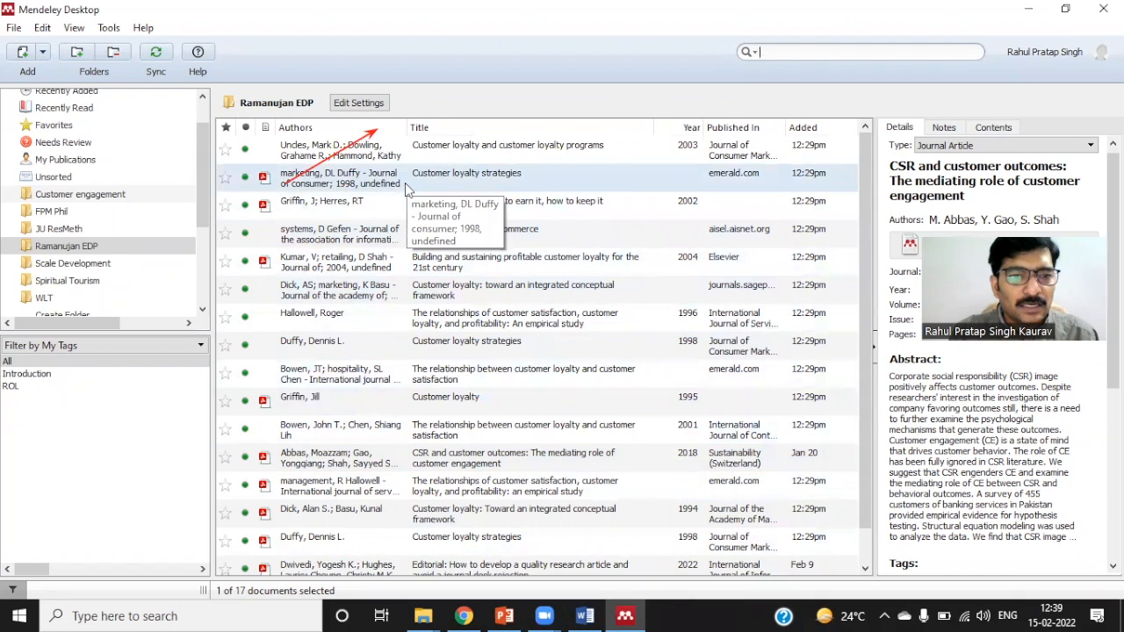
Back in Word, start a Mendeley citation at the second paragraph's end with the emerald.com entry of "Customer loyalty strategies", found by searching "duffy"
{"action": "left_click", "coordinate": [583, 616]}
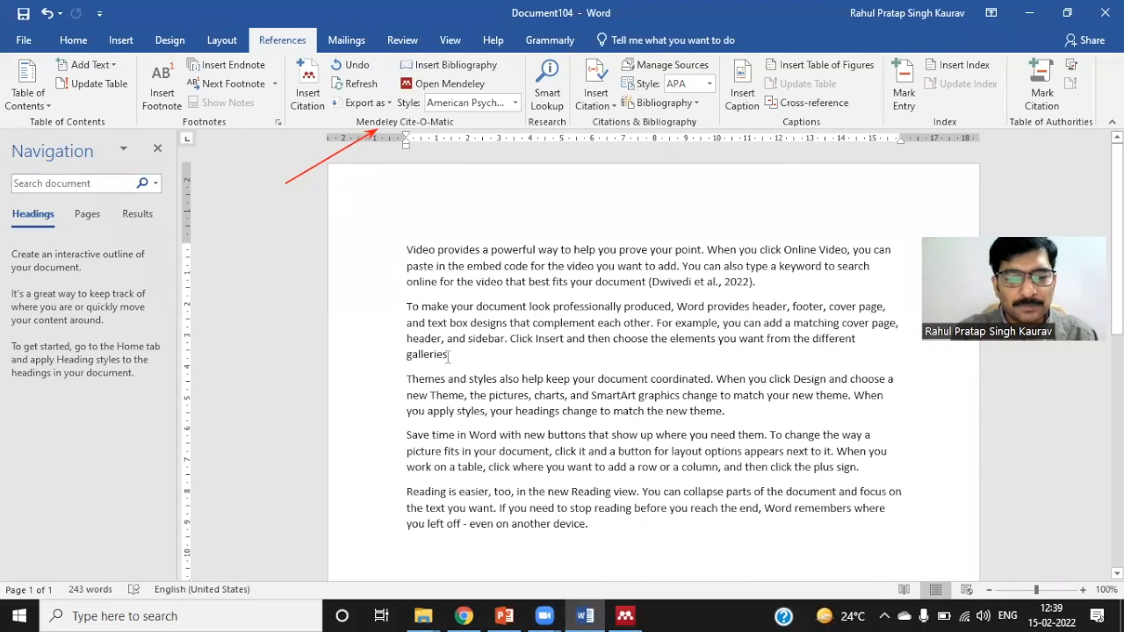
{"action": "key", "text": "BackSpace"}
{"action": "type", "text": "("}
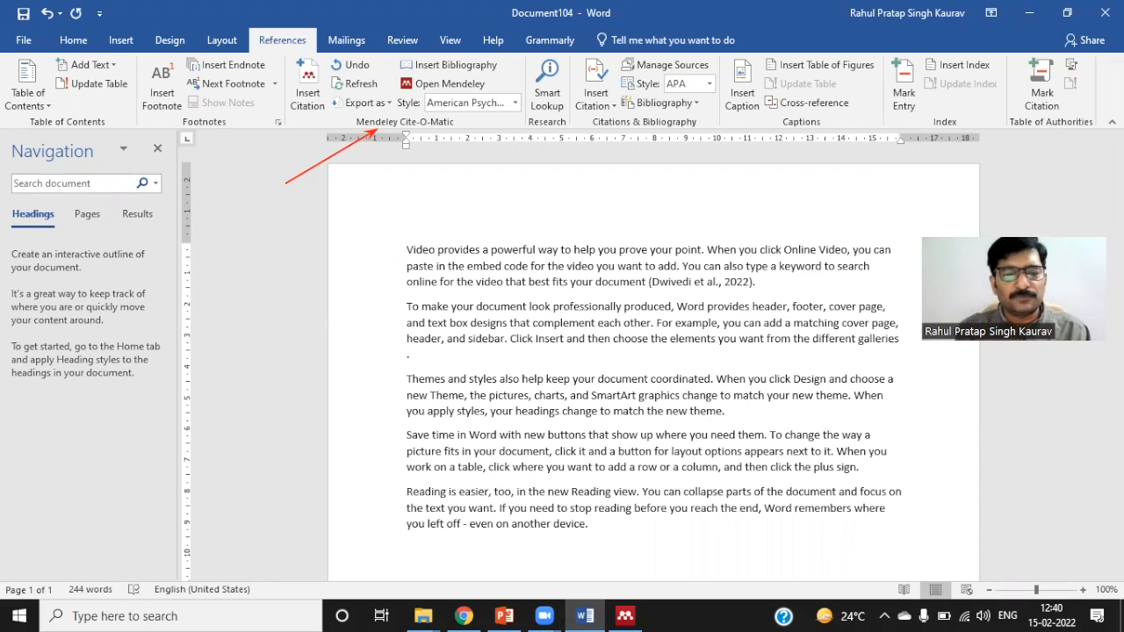
{"action": "left_click", "coordinate": [307, 83]}
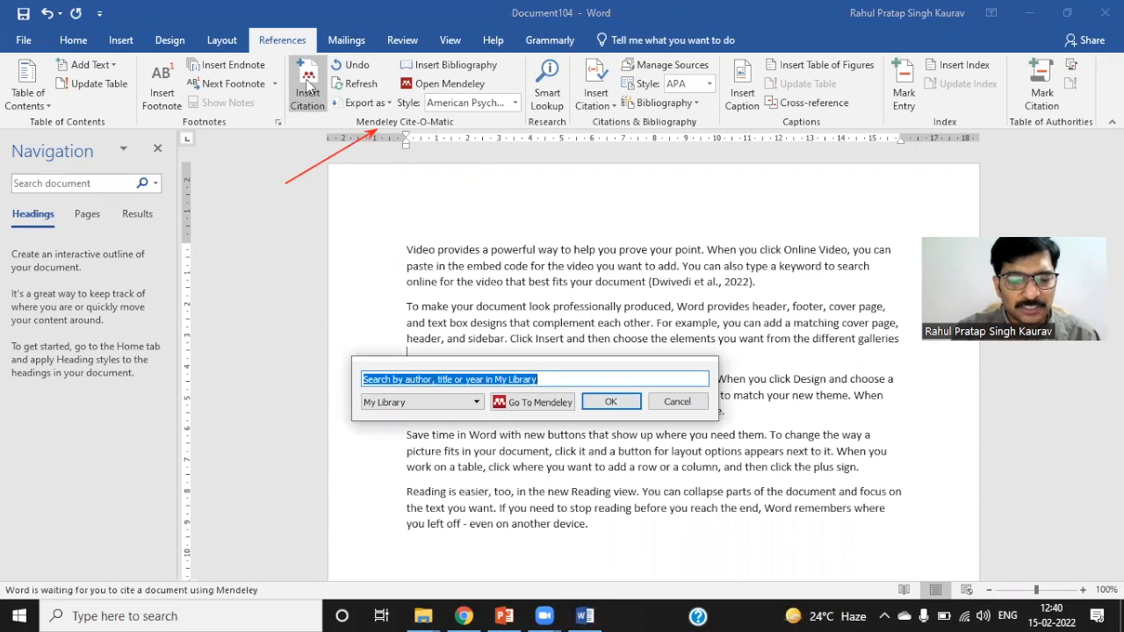
{"action": "type", "text": "duffy"}
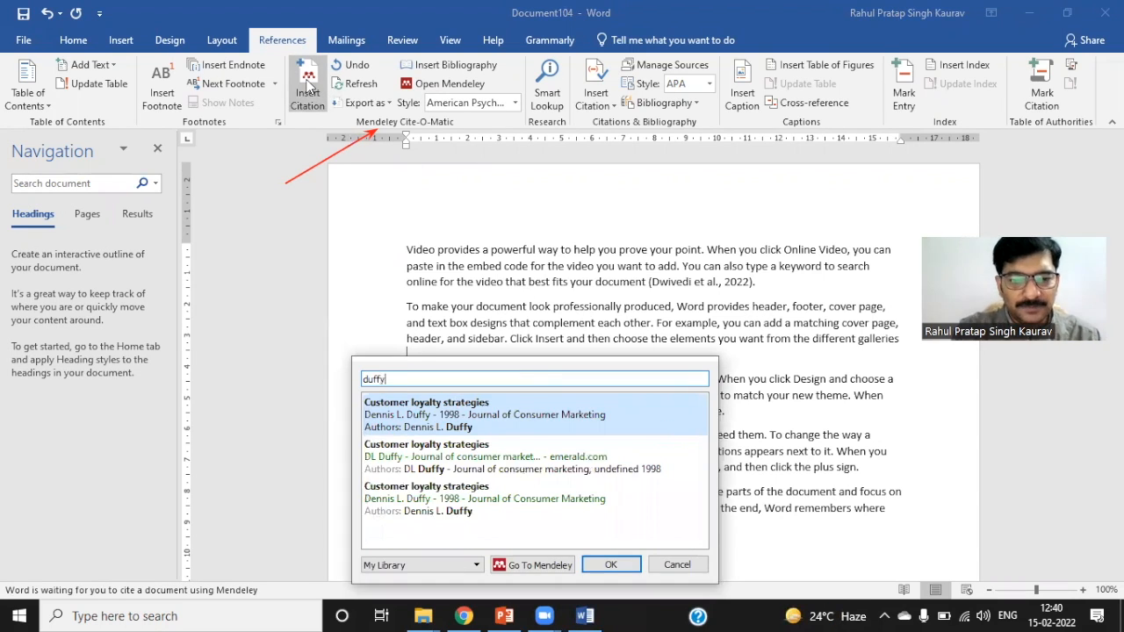
{"action": "left_click", "coordinate": [469, 464]}
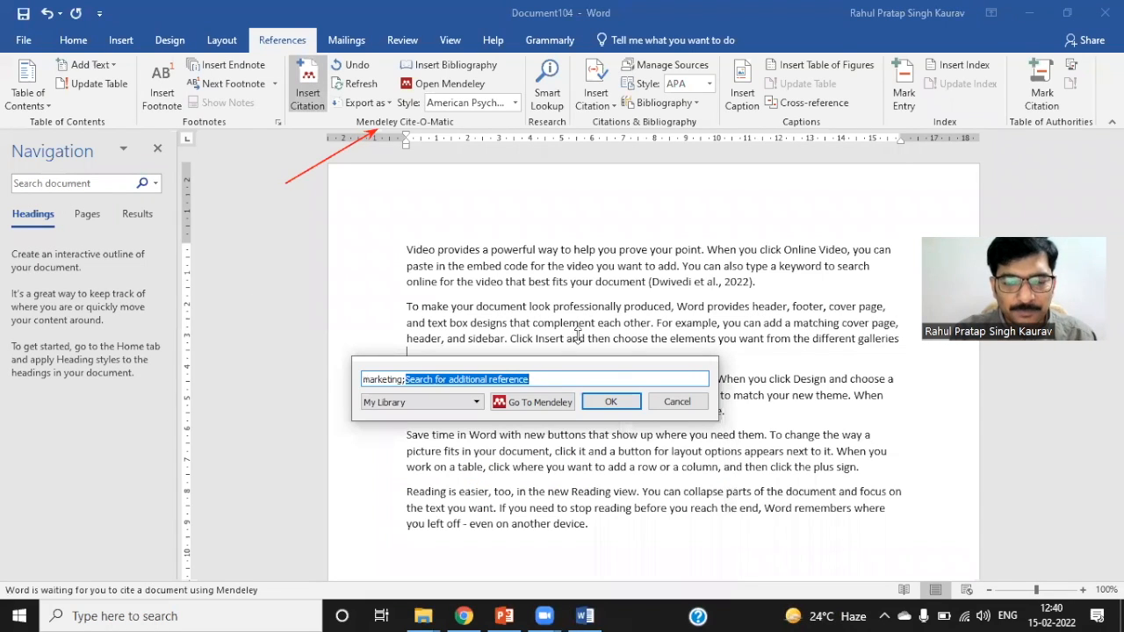
Add the 2021 "Not all words are beneficial" article and the 1995 "Customer loyalty" entry to the same citation and insert it
{"action": "type", "text": "unc"}
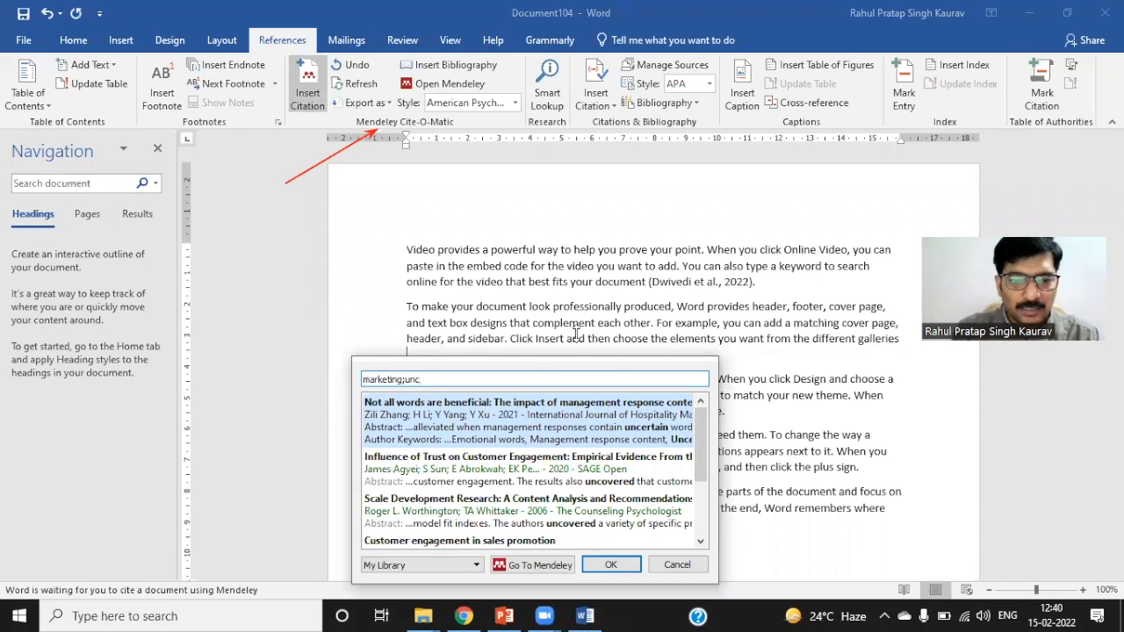
{"action": "type", "text": "l"}
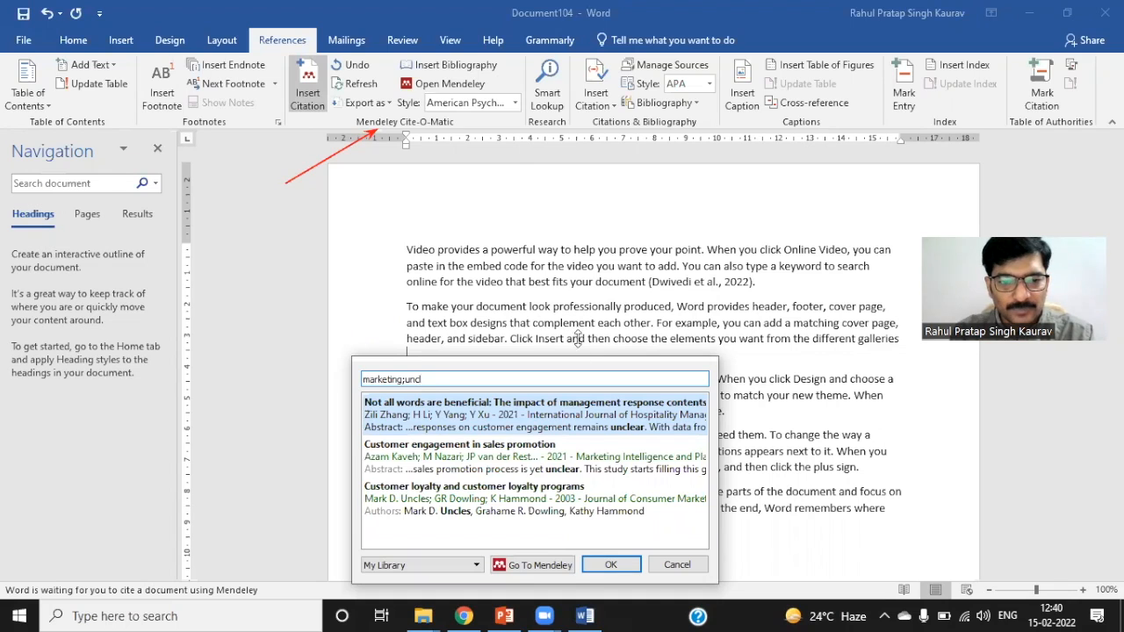
{"action": "left_click", "coordinate": [480, 428]}
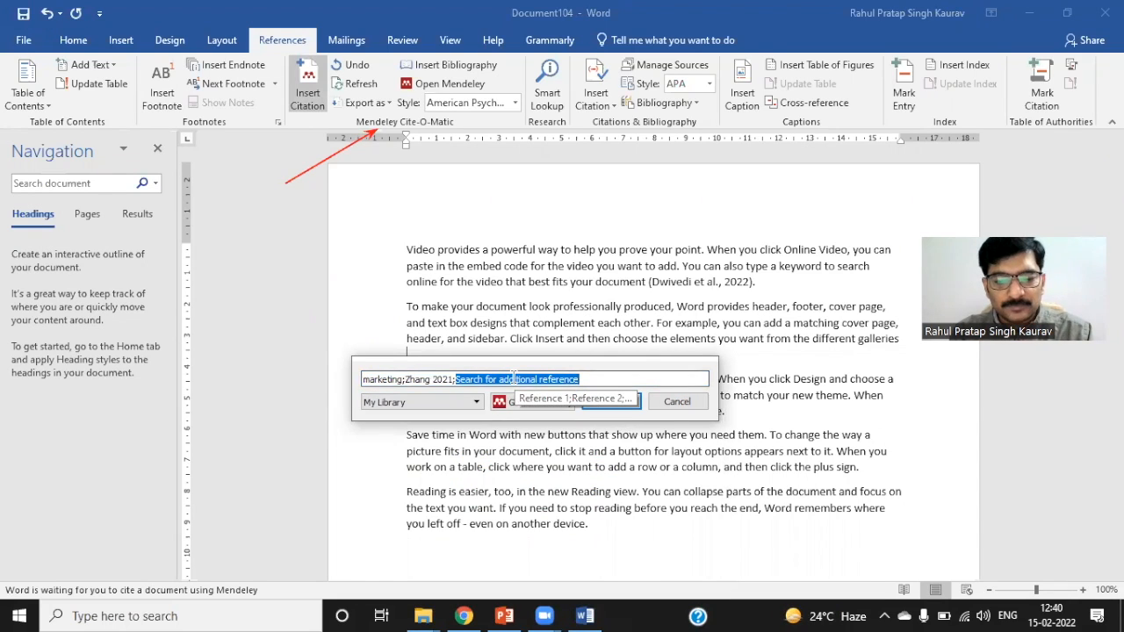
{"action": "type", "text": "jh"}
{"action": "key", "text": "BackSpace"}
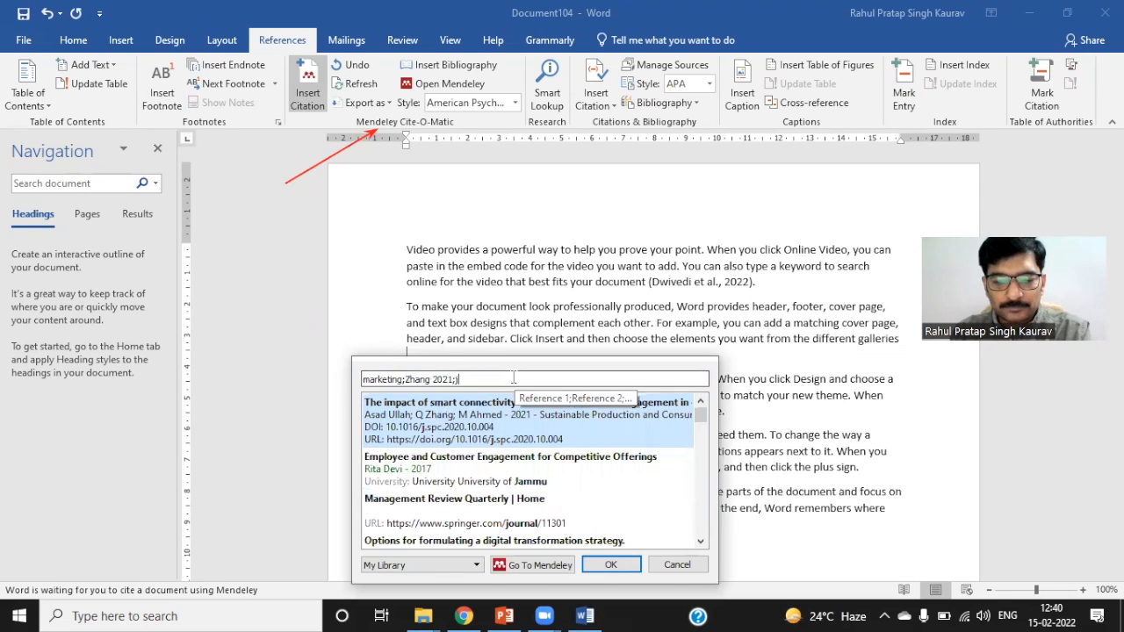
{"action": "type", "text": "il"}
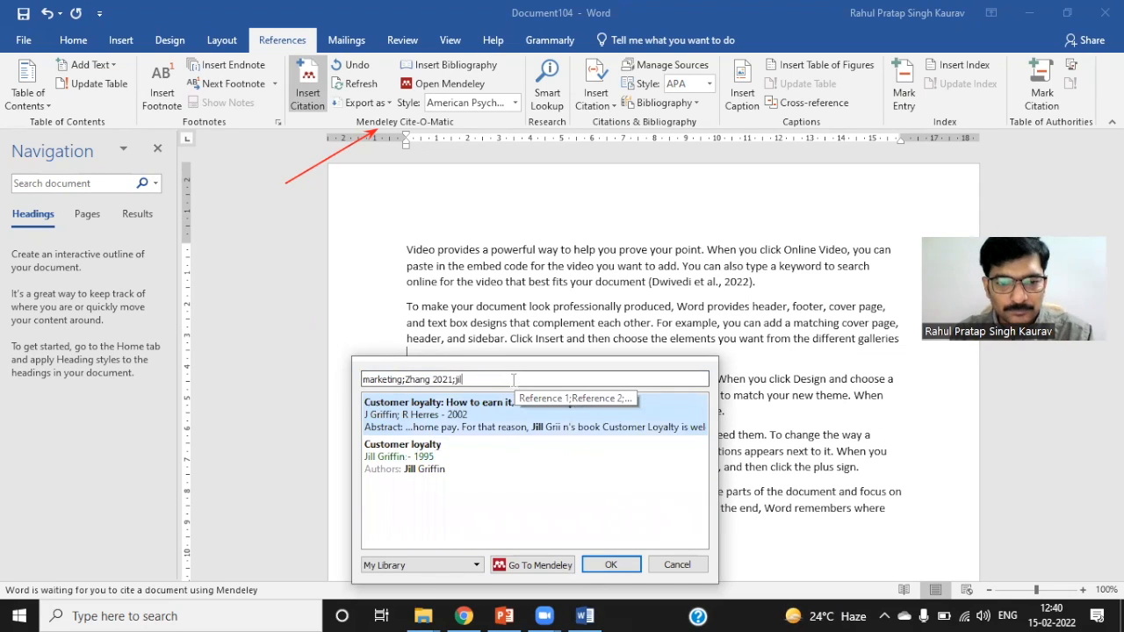
{"action": "left_click", "coordinate": [443, 466]}
{"action": "left_click", "coordinate": [610, 401]}
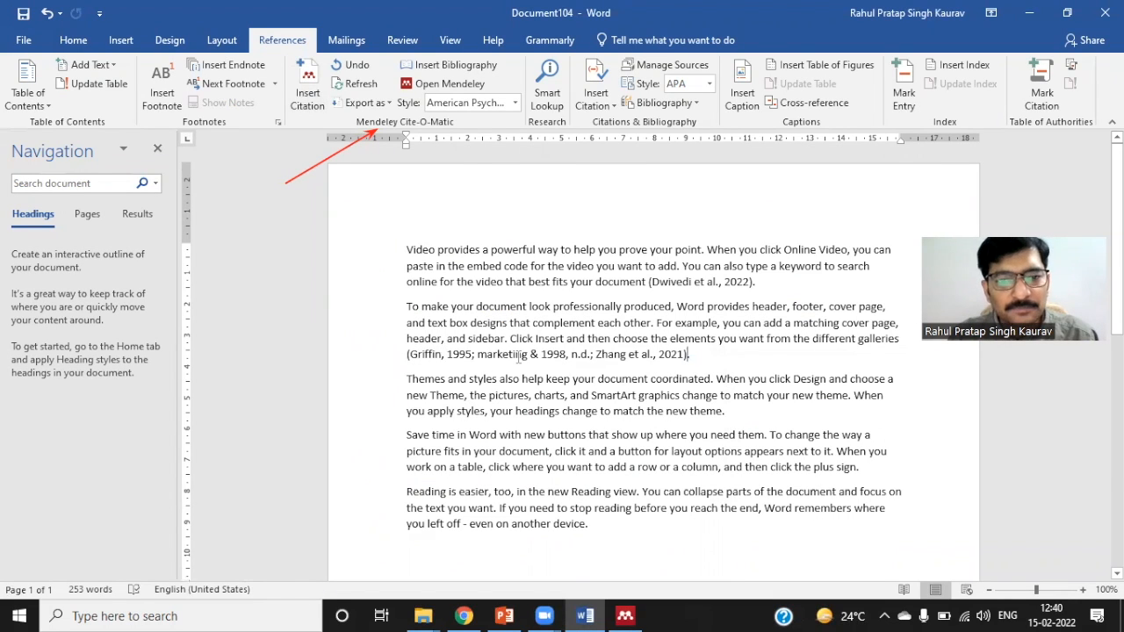
Highlight the "marketing & 1998, n.d." part of the second paragraph's citation to examine it, and clear the selection
{"action": "left_click", "coordinate": [478, 354]}
{"action": "left_click_drag", "start_coordinate": [479, 355], "coordinate": [577, 361]}
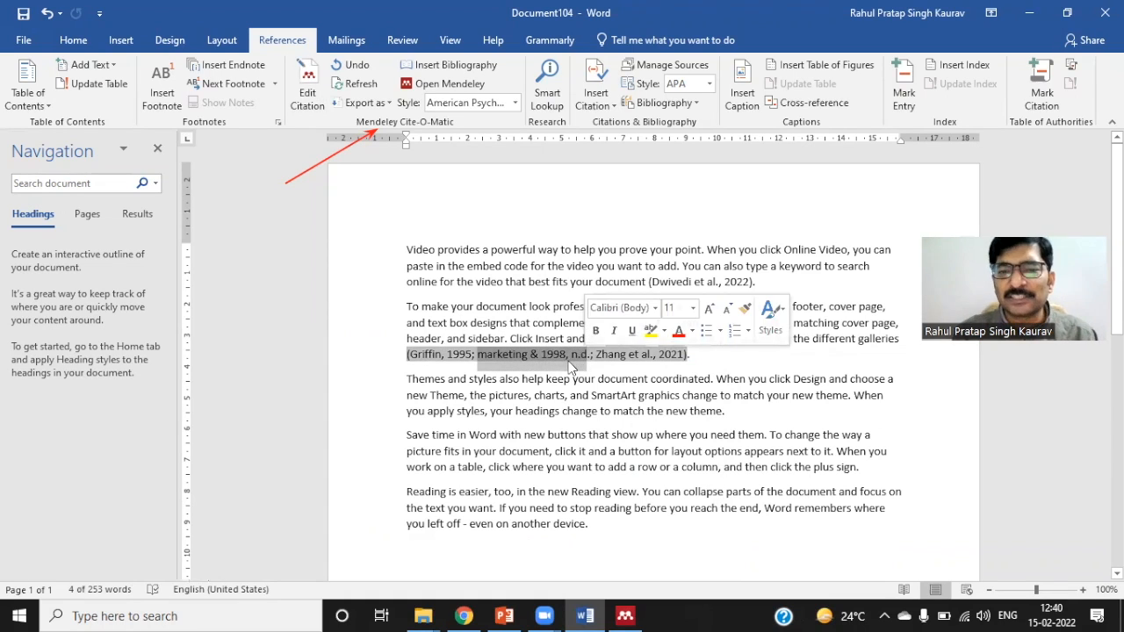
{"action": "left_click", "coordinate": [476, 389]}
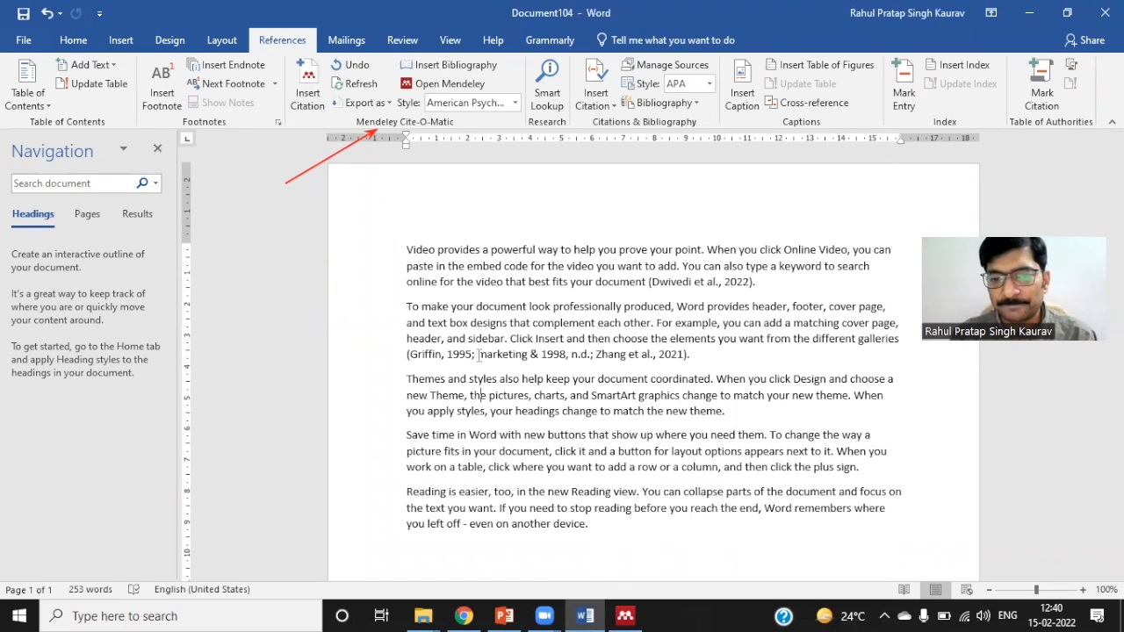
Insert the Mendeley bibliography below the last paragraph and check its entries
{"action": "scroll", "coordinate": [446, 442], "scroll_direction": "down", "scroll_amount": 4}
{"action": "scroll", "coordinate": [445, 439], "scroll_direction": "up", "scroll_amount": 3}
{"action": "scroll", "coordinate": [444, 439], "scroll_direction": "down", "scroll_amount": 3}
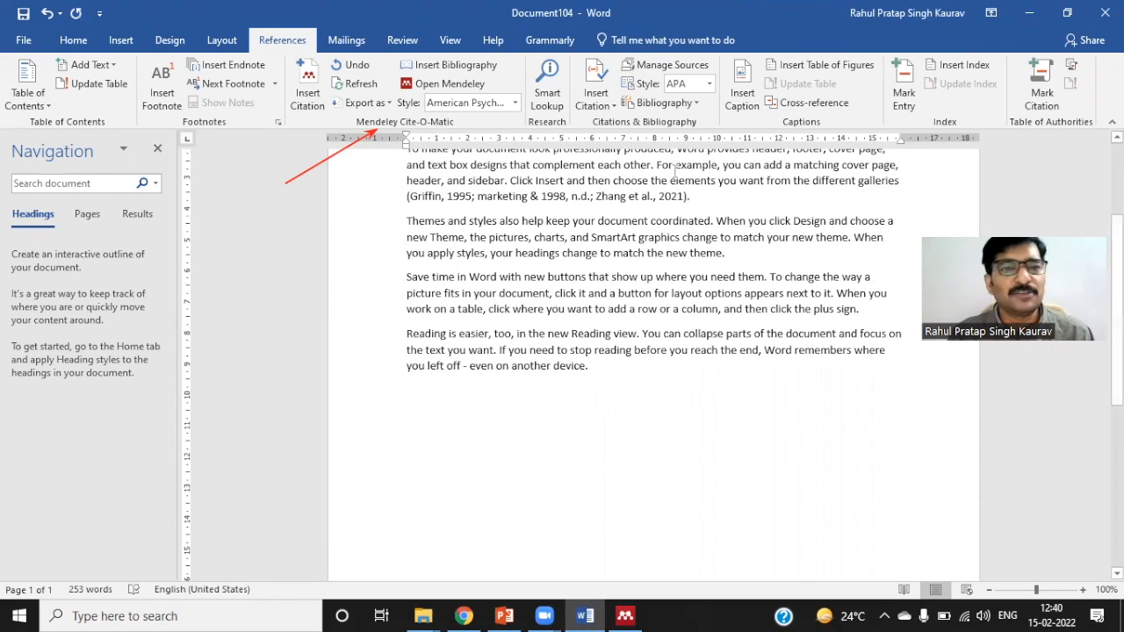
{"action": "left_click", "coordinate": [443, 74]}
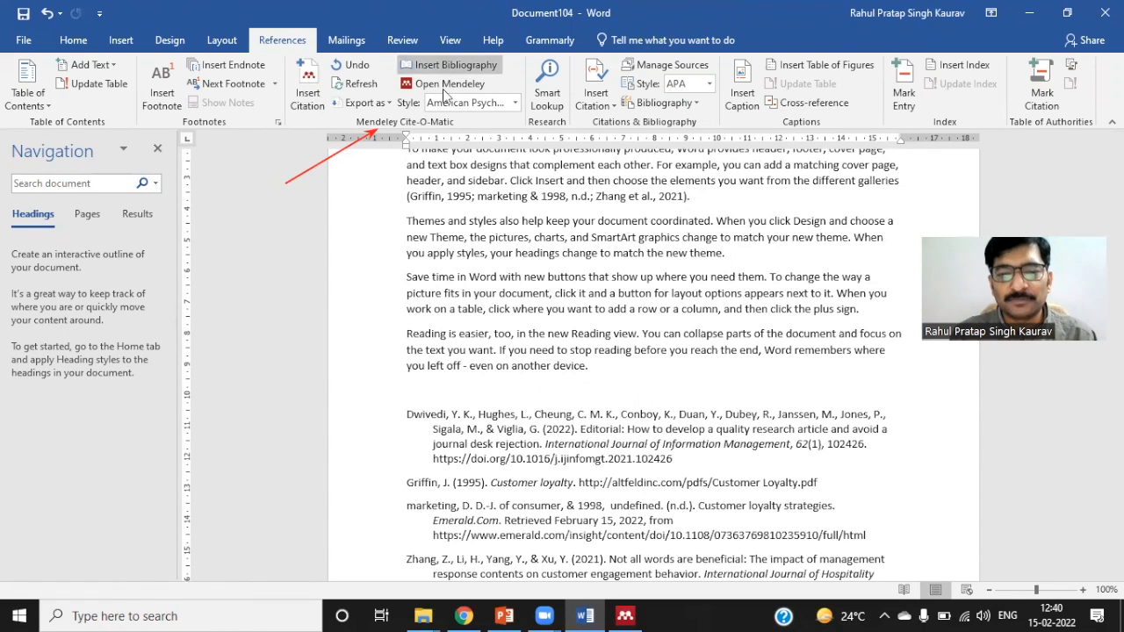
{"action": "scroll", "coordinate": [670, 455], "scroll_direction": "down", "scroll_amount": 1}
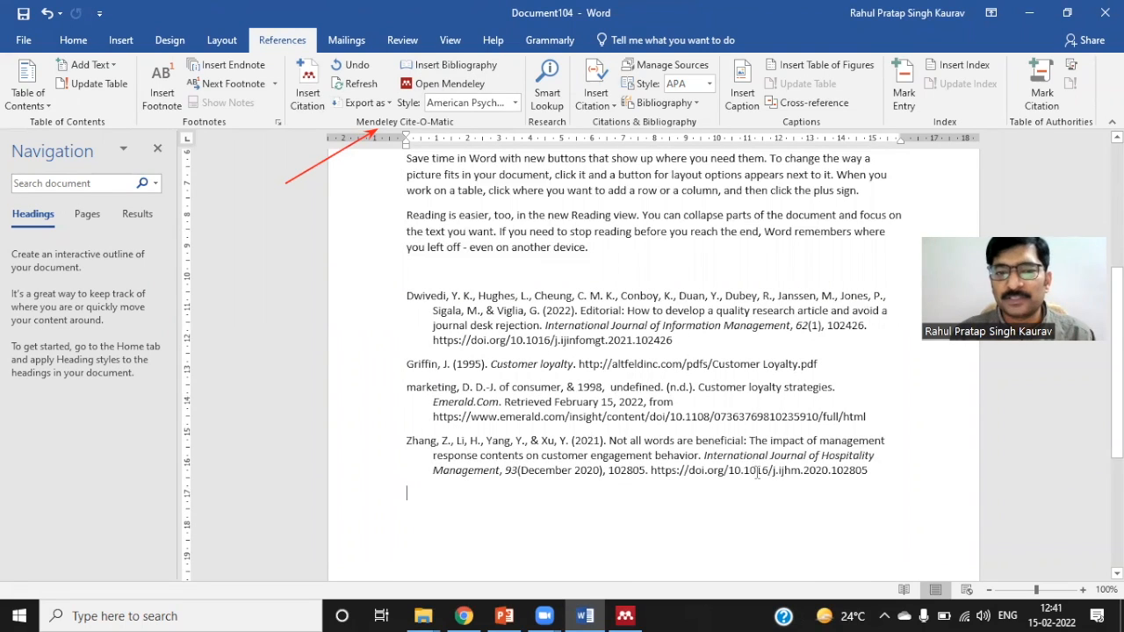
Cite "Internal marketing: Review for next generation businesses" and the 2020 "NEW EDUCATION POLICY" paper together at the third paragraph's end, and check the updated bibliography
{"action": "scroll", "coordinate": [746, 469], "scroll_direction": "up", "scroll_amount": 3}
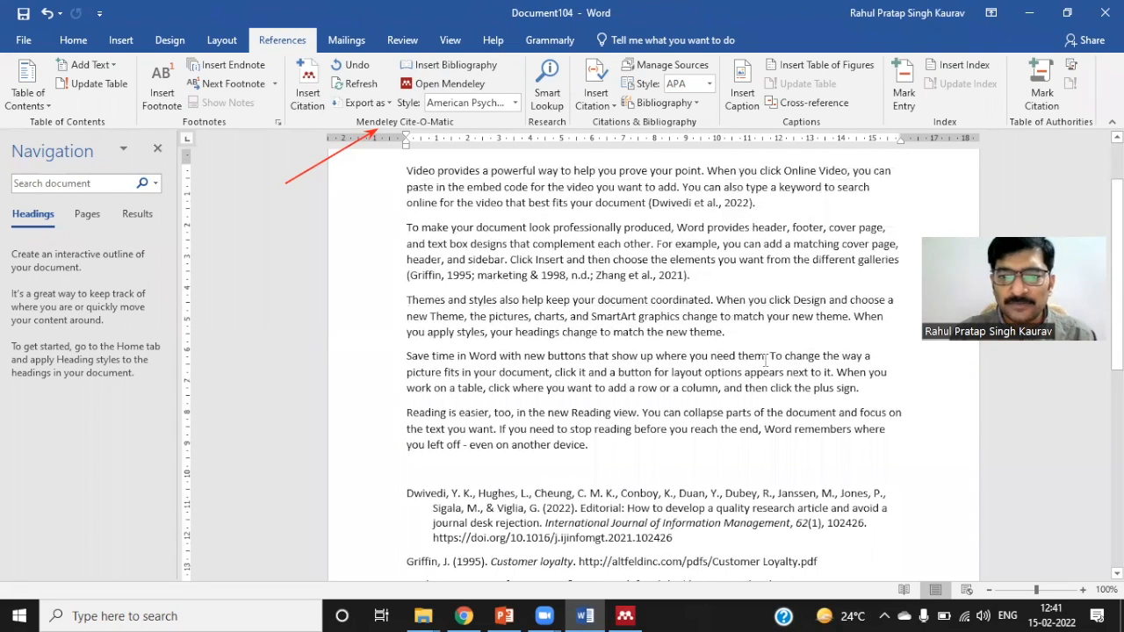
{"action": "left_click", "coordinate": [728, 331]}
{"action": "key", "text": "Left"}
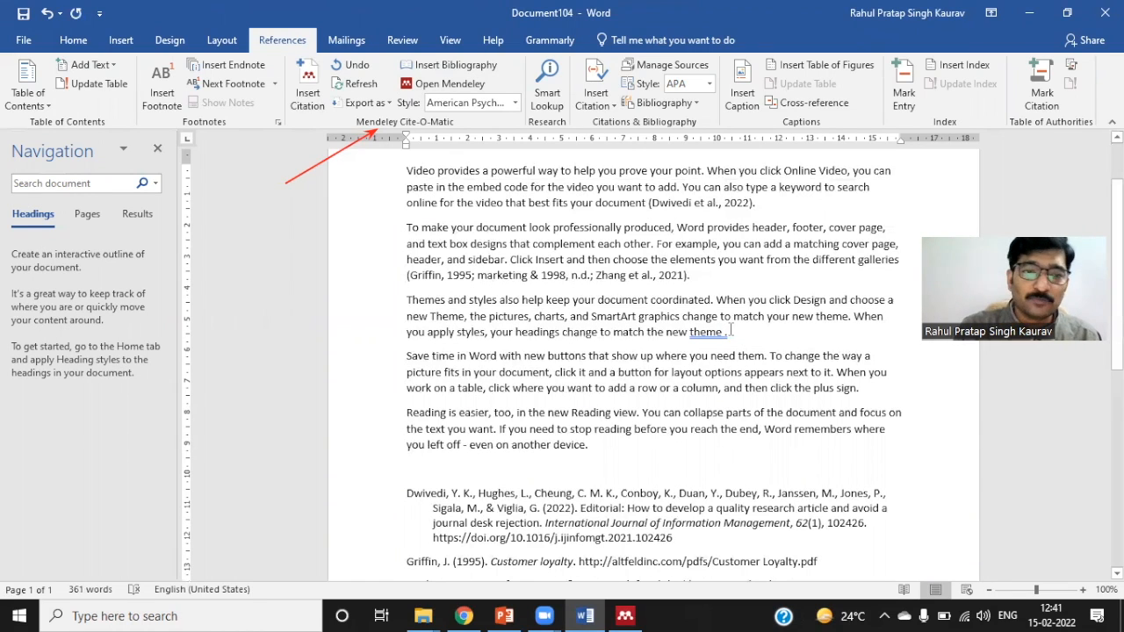
{"action": "left_click", "coordinate": [300, 93]}
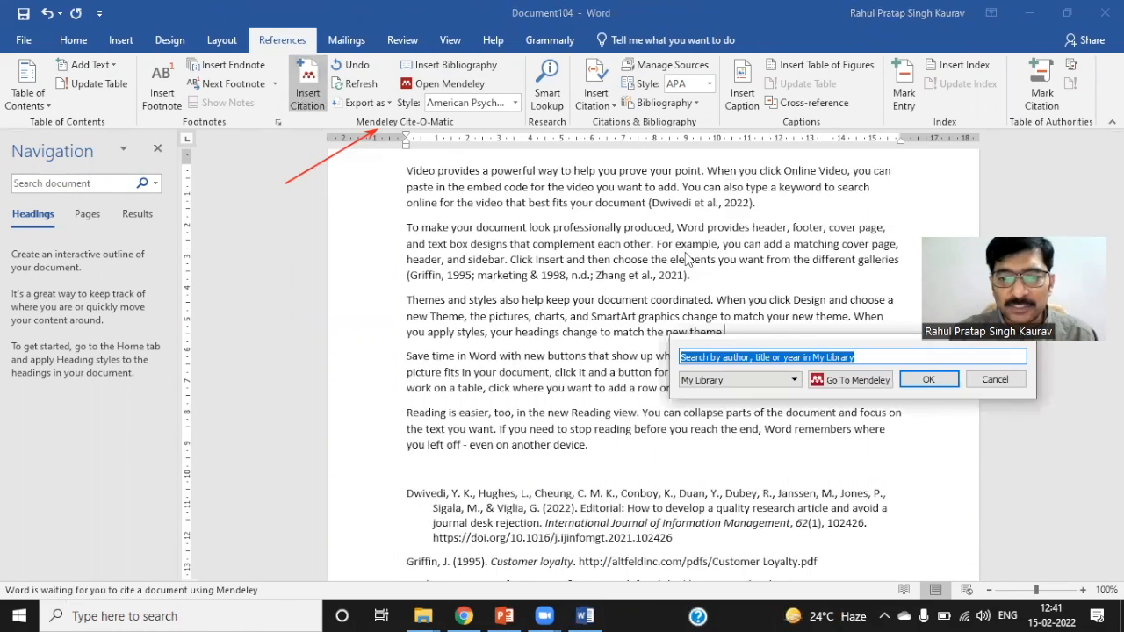
{"action": "type", "text": "kaur"}
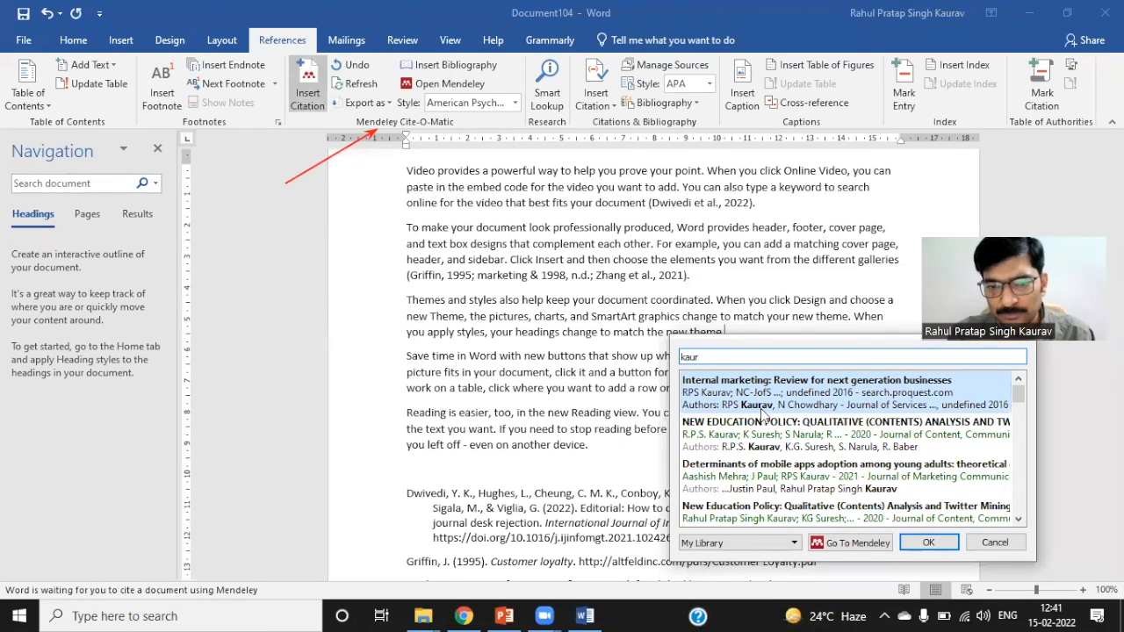
{"action": "left_click", "coordinate": [763, 411]}
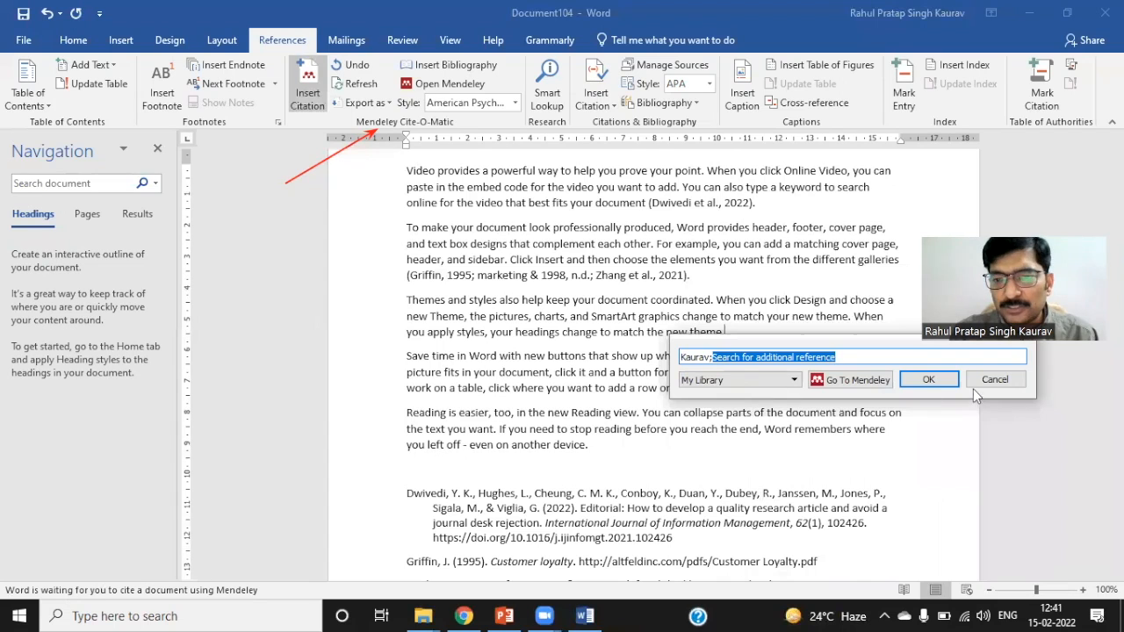
{"action": "type", "text": "kaurav"}
{"action": "left_click", "coordinate": [802, 445]}
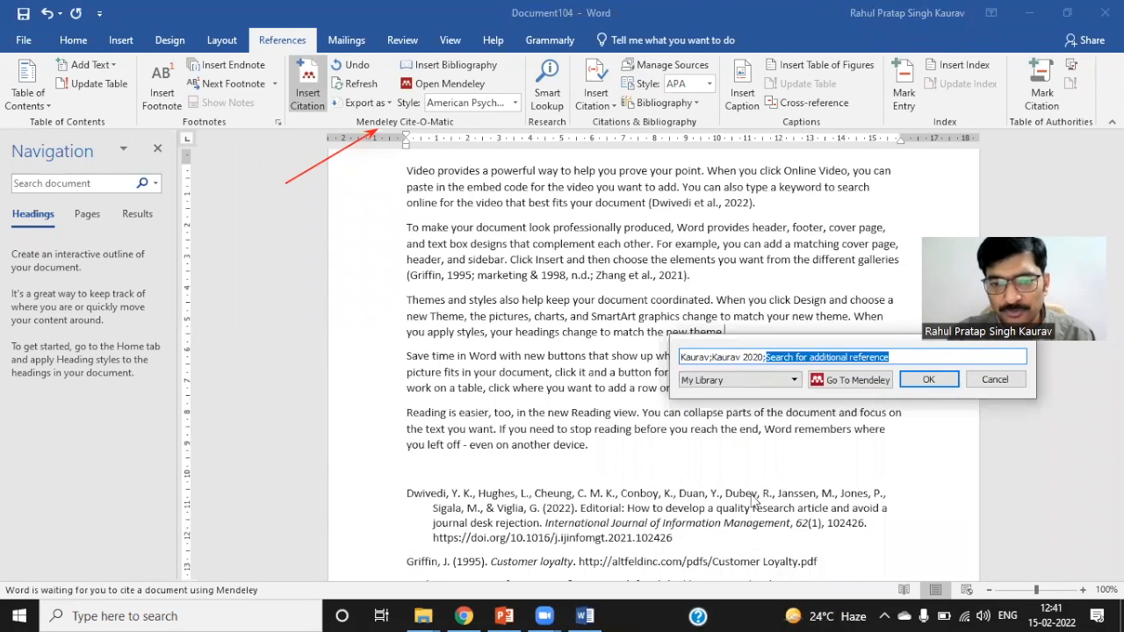
{"action": "left_click", "coordinate": [933, 379]}
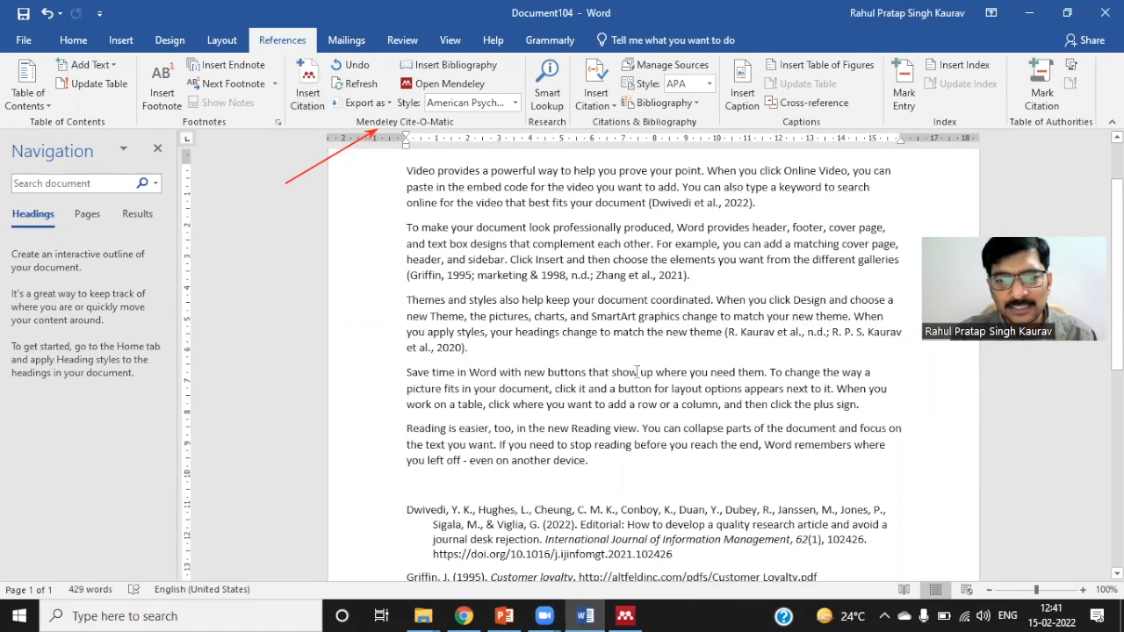
{"action": "scroll", "coordinate": [637, 372], "scroll_direction": "down", "scroll_amount": 6}
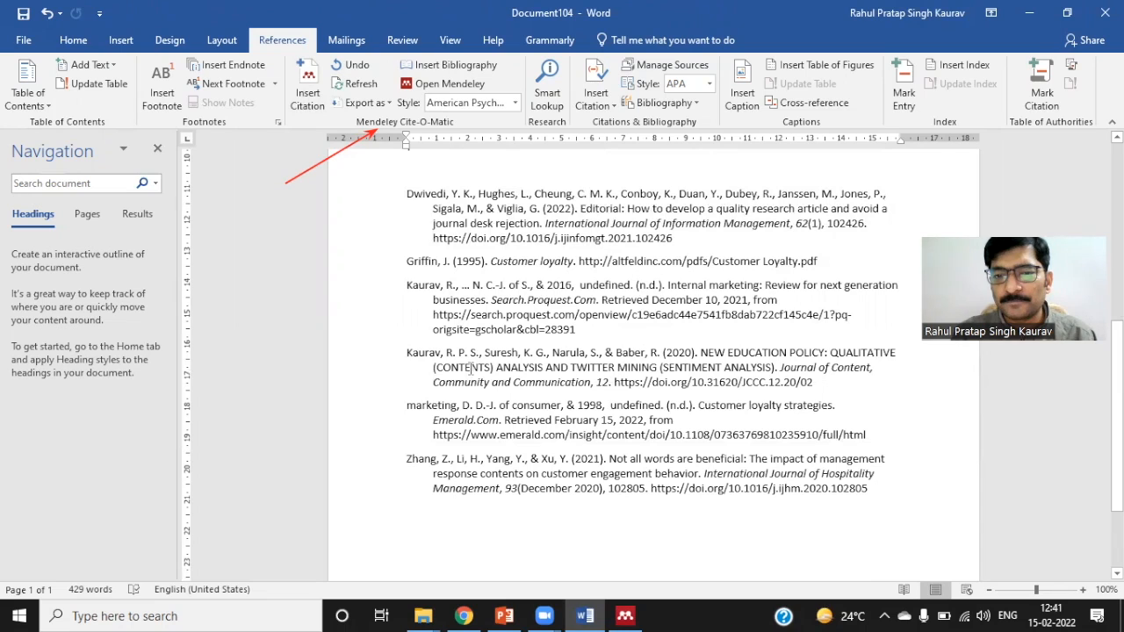
{"action": "scroll", "coordinate": [472, 369], "scroll_direction": "up", "scroll_amount": 6}
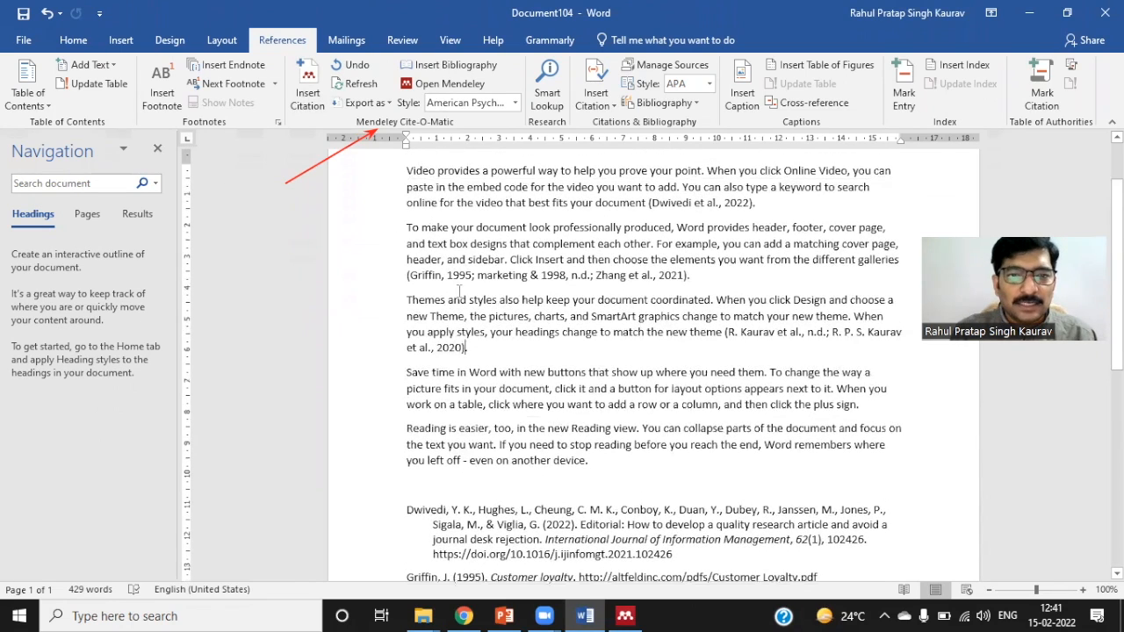
Change the Mendeley citation style to American Medical Association 11th edition and review the reformatted citations and bibliography
{"action": "left_click", "coordinate": [516, 103]}
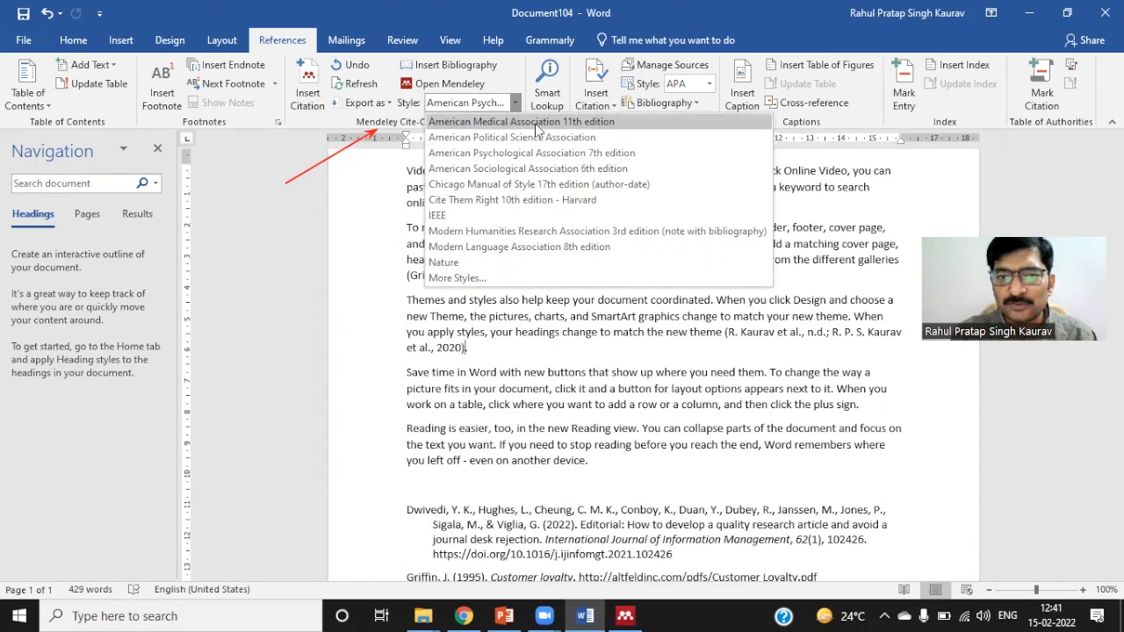
{"action": "left_click", "coordinate": [537, 124]}
{"action": "scroll", "coordinate": [533, 416], "scroll_direction": "down", "scroll_amount": 3}
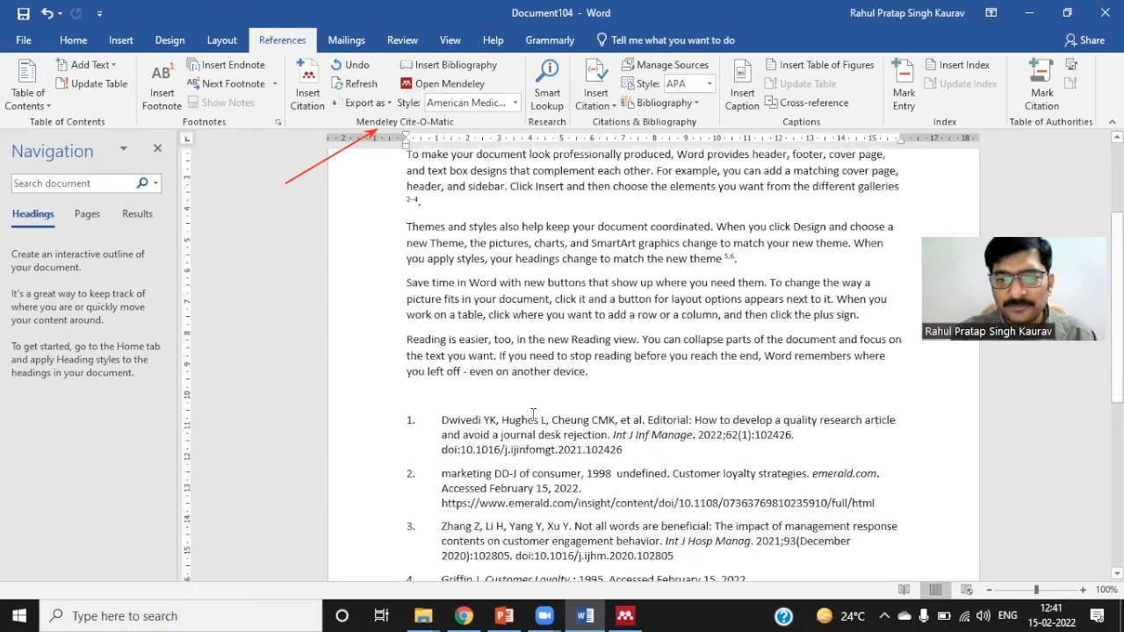
{"action": "scroll", "coordinate": [533, 415], "scroll_direction": "up", "scroll_amount": 5}
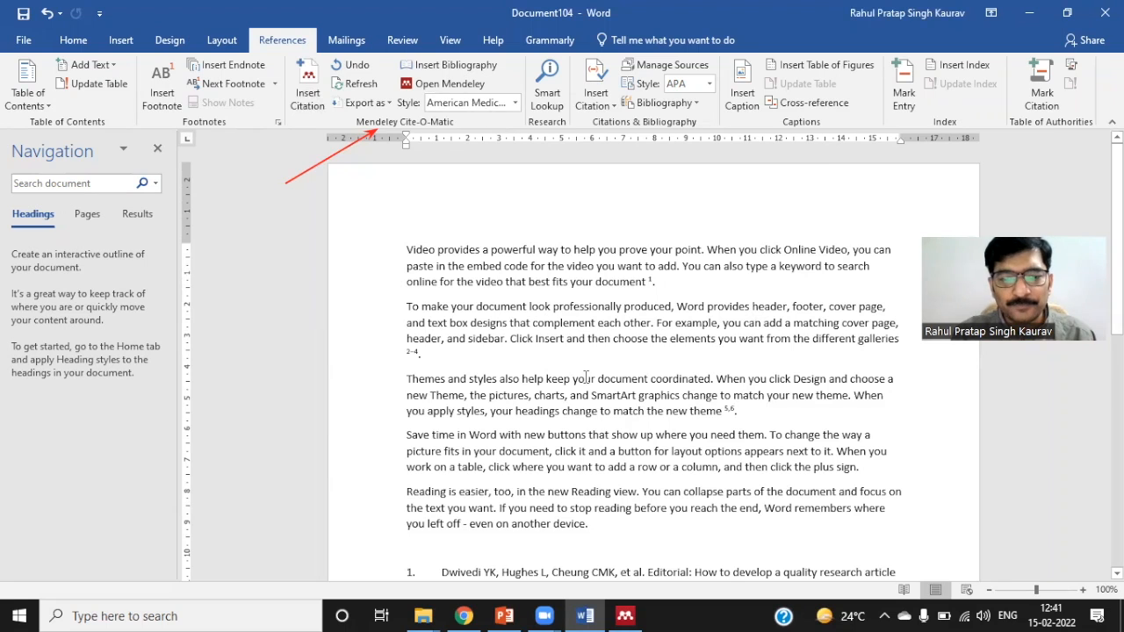
Change the Mendeley citation style to IEEE and review the reformatted in-text citations and bibliography
{"action": "scroll", "coordinate": [585, 378], "scroll_direction": "down", "scroll_amount": 3}
{"action": "left_click", "coordinate": [514, 103]}
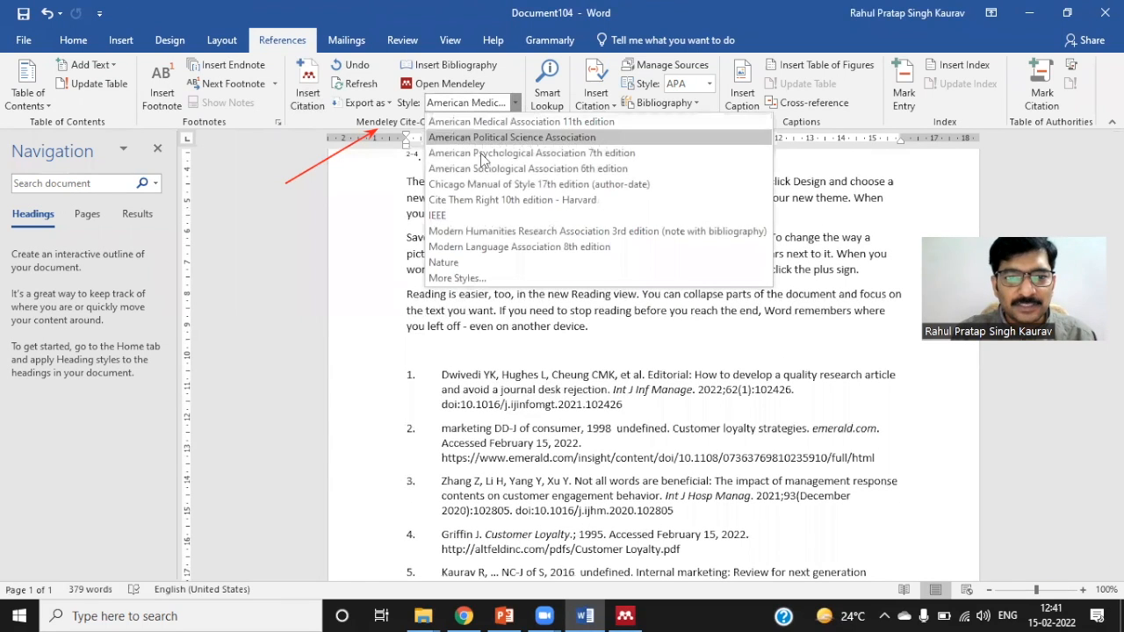
{"action": "left_click", "coordinate": [465, 215]}
{"action": "scroll", "coordinate": [467, 427], "scroll_direction": "up", "scroll_amount": 3}
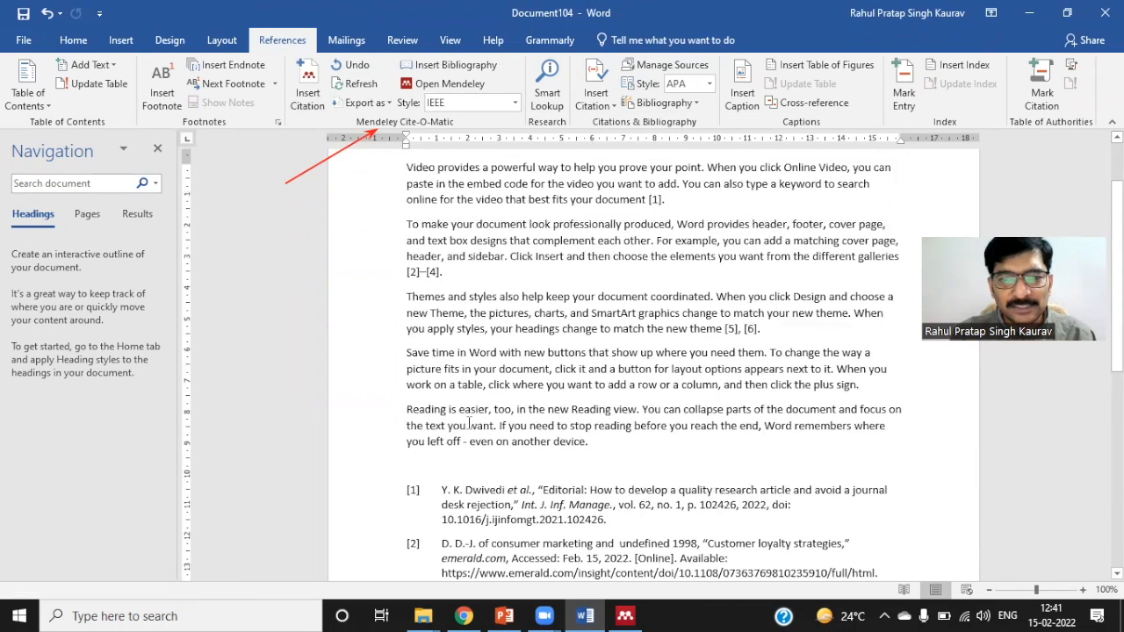
{"action": "scroll", "coordinate": [633, 311], "scroll_direction": "down", "scroll_amount": 3}
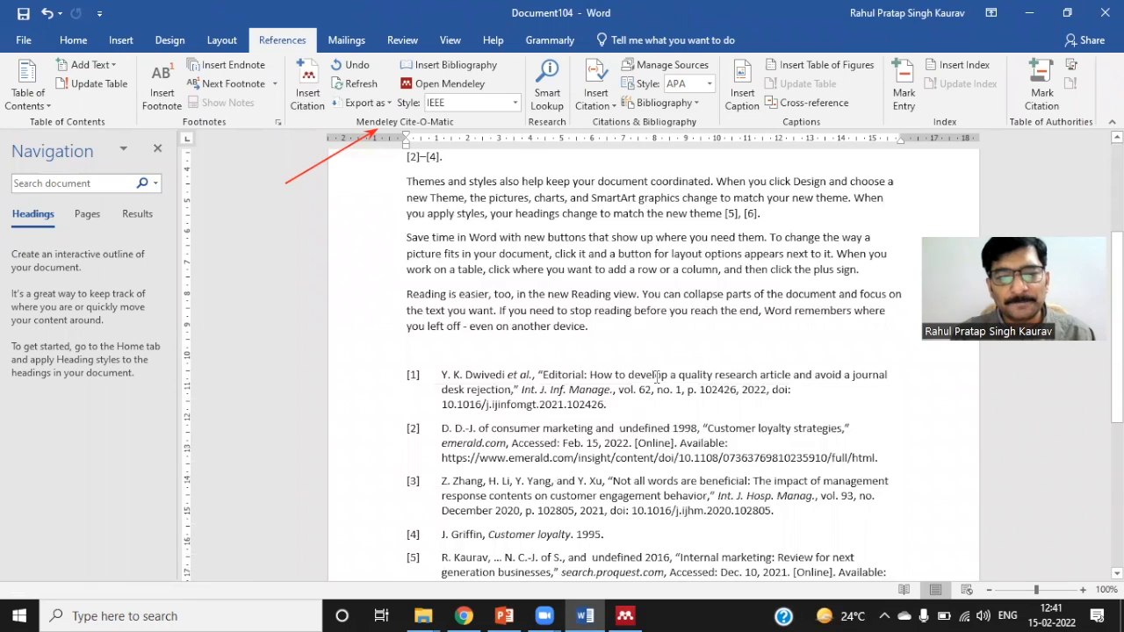
{"action": "scroll", "coordinate": [656, 377], "scroll_direction": "down", "scroll_amount": 3}
Open Mendeley's Citation Styles window through More Styles and examine its installed styles, style download options, journal abbreviations and About information
{"action": "left_click", "coordinate": [514, 102]}
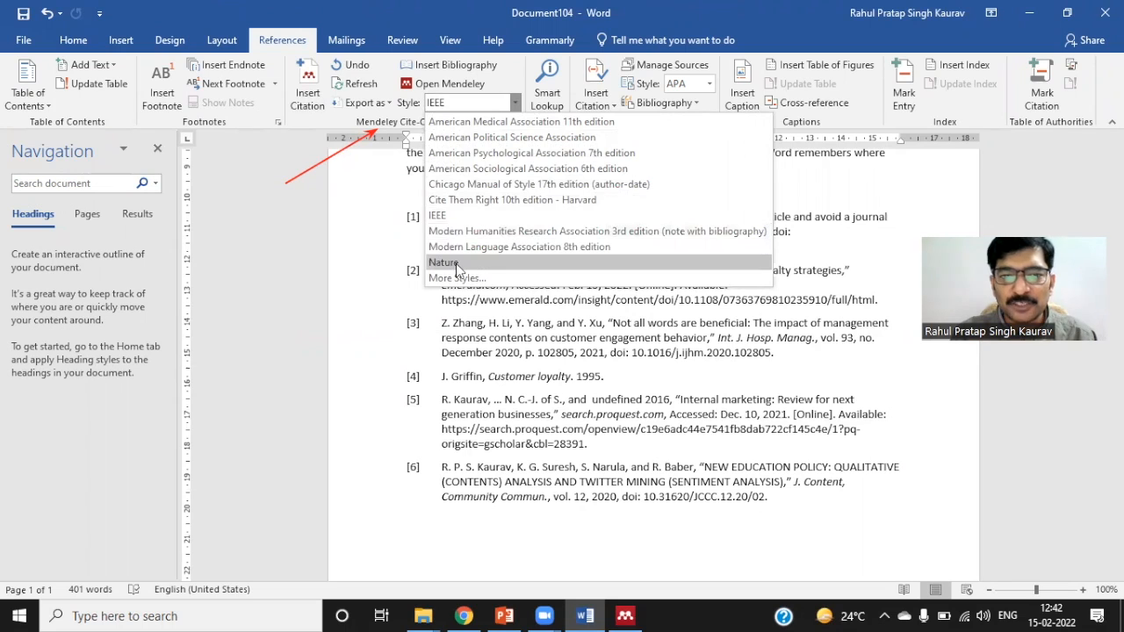
{"action": "left_click", "coordinate": [478, 278]}
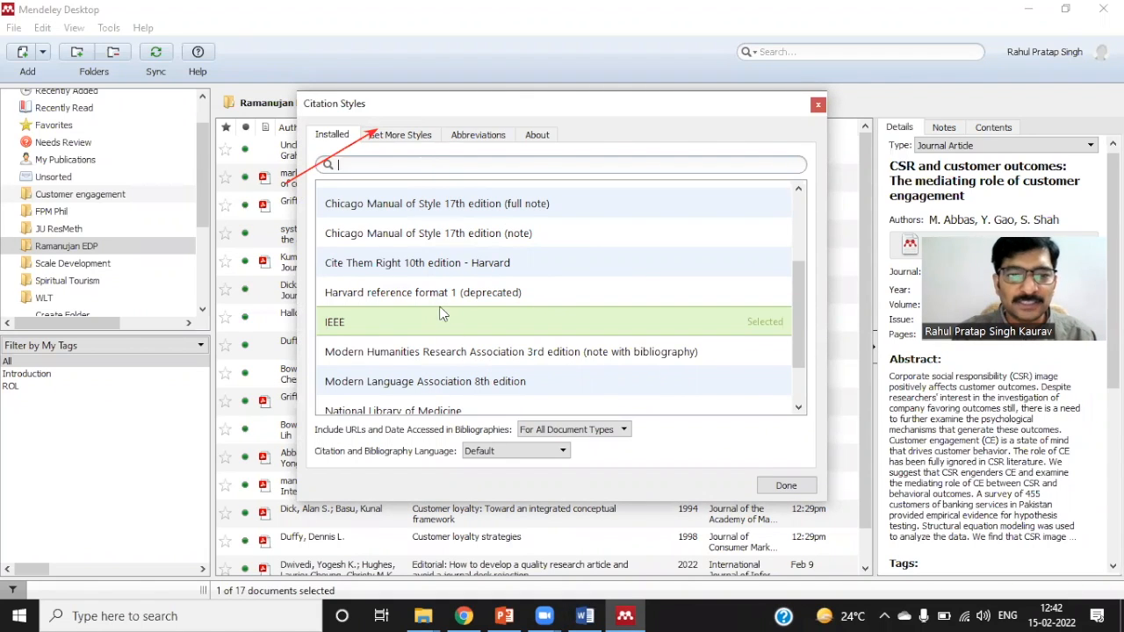
{"action": "scroll", "coordinate": [441, 289], "scroll_direction": "down", "scroll_amount": 1}
{"action": "scroll", "coordinate": [445, 309], "scroll_direction": "up", "scroll_amount": 3}
{"action": "scroll", "coordinate": [445, 309], "scroll_direction": "down", "scroll_amount": 3}
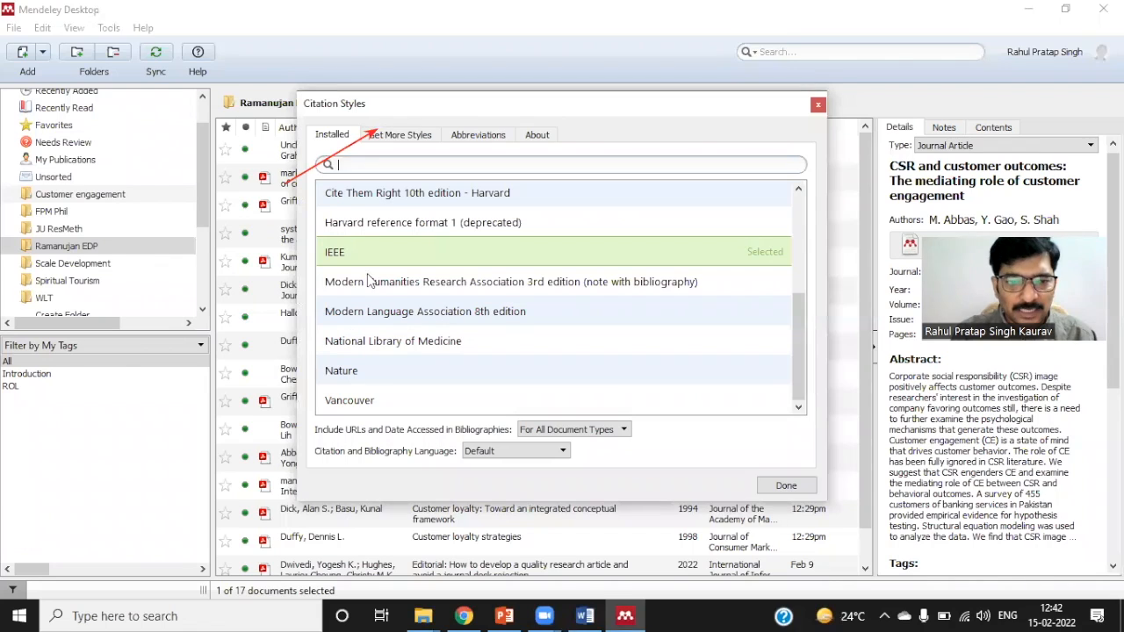
{"action": "left_click", "coordinate": [400, 138]}
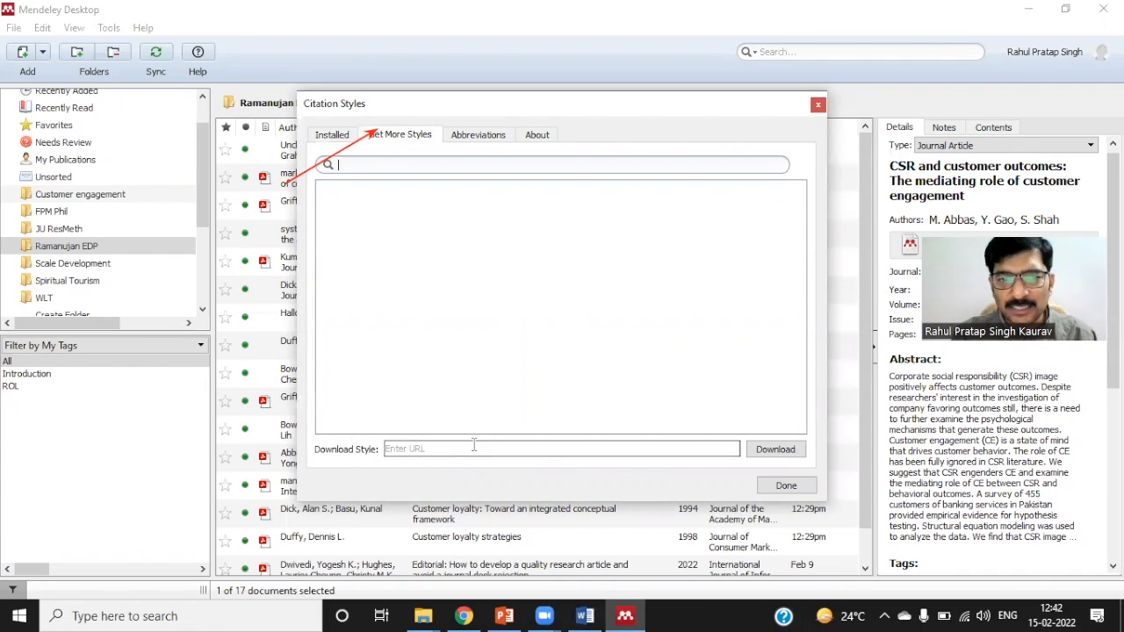
{"action": "left_click", "coordinate": [479, 134]}
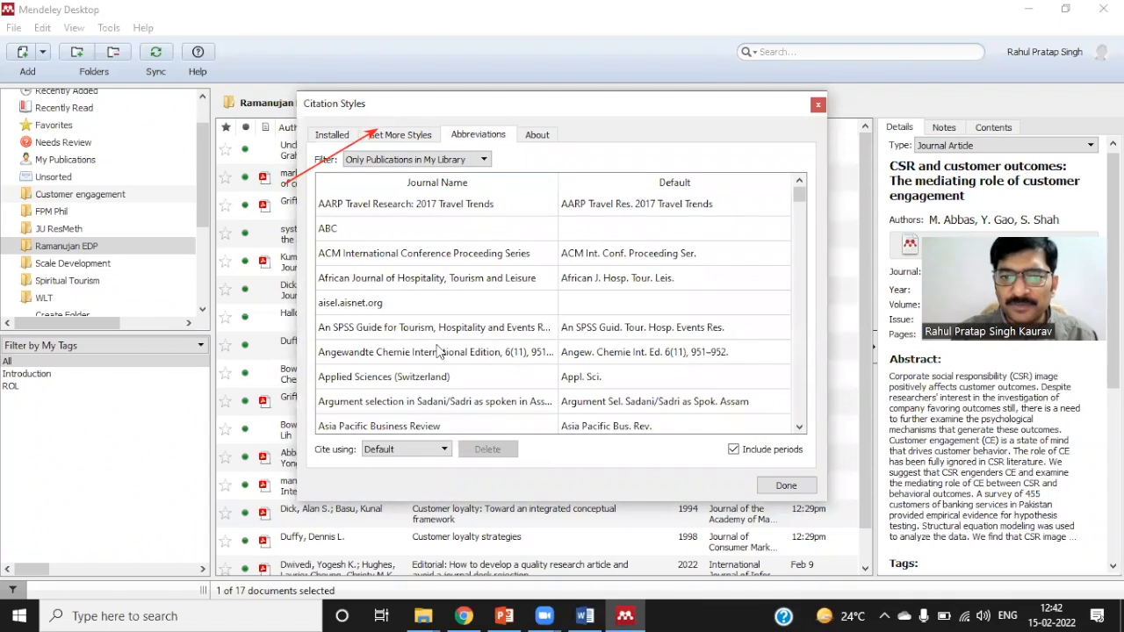
{"action": "left_click", "coordinate": [536, 134]}
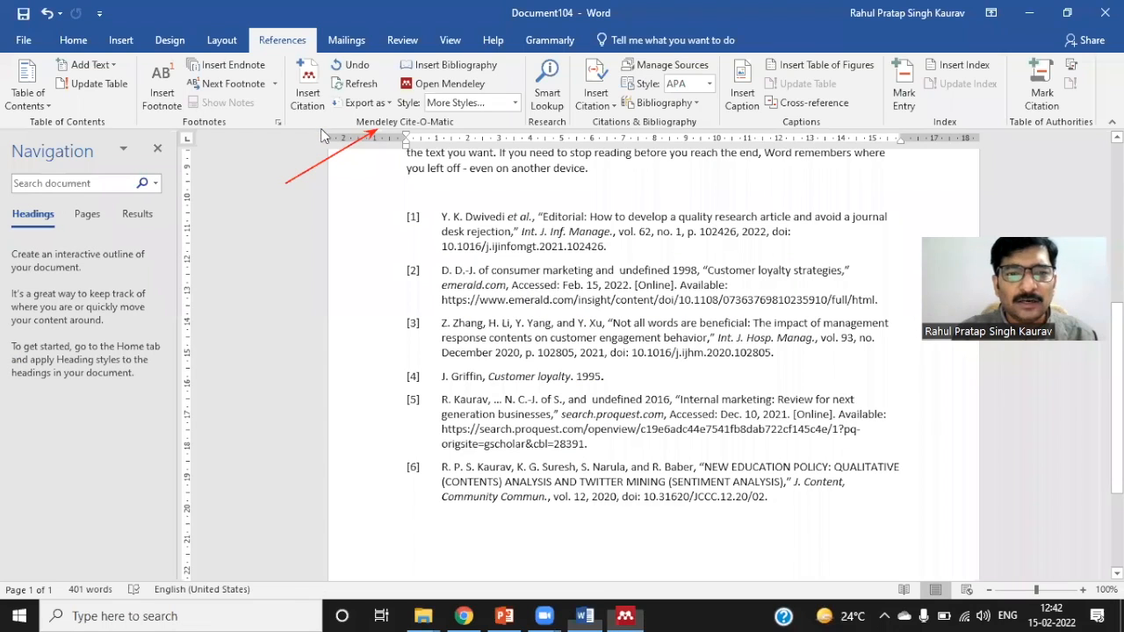
{"action": "left_click", "coordinate": [625, 616]}
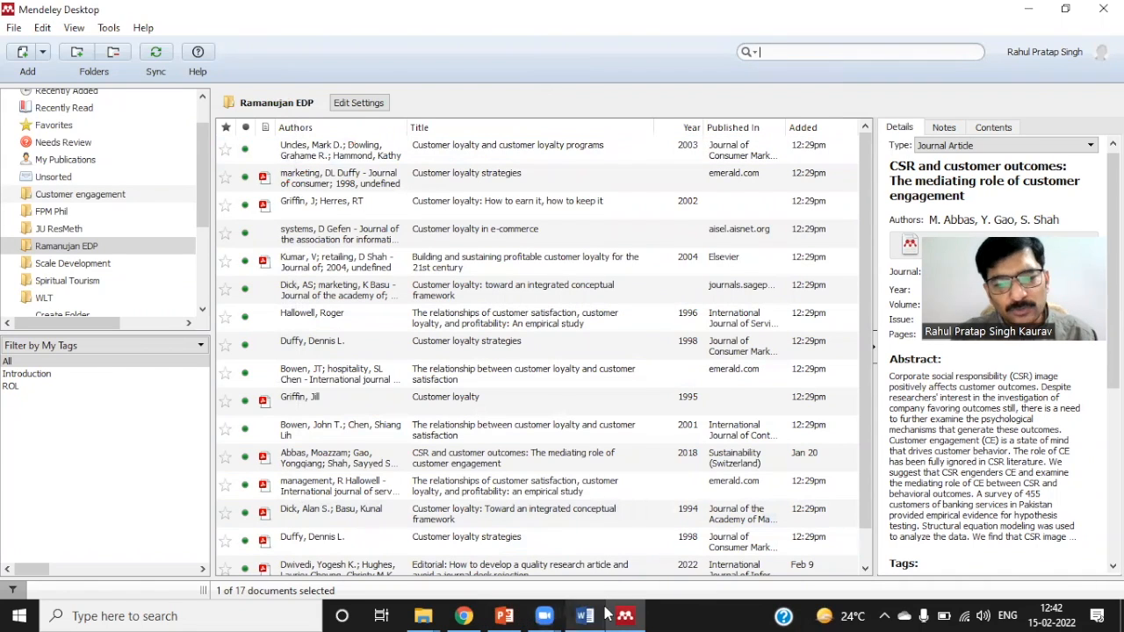
Switch back to the Word document and review the IEEE bibliography entries and the numbered in-text citations
{"action": "mouse_move", "coordinate": [608, 613]}
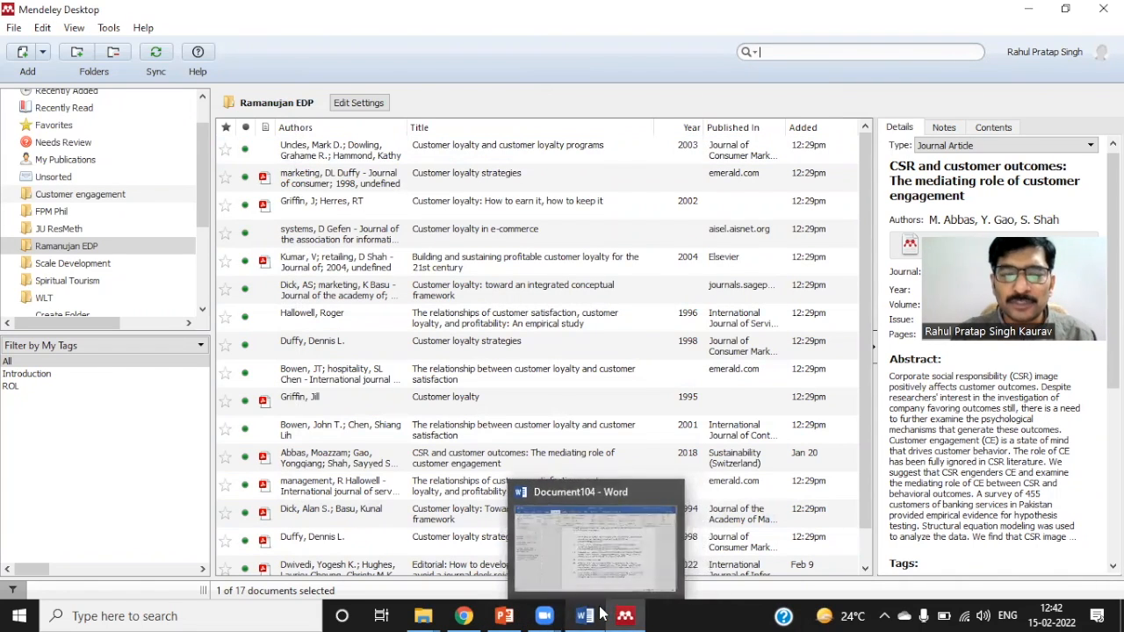
{"action": "left_click", "coordinate": [590, 614]}
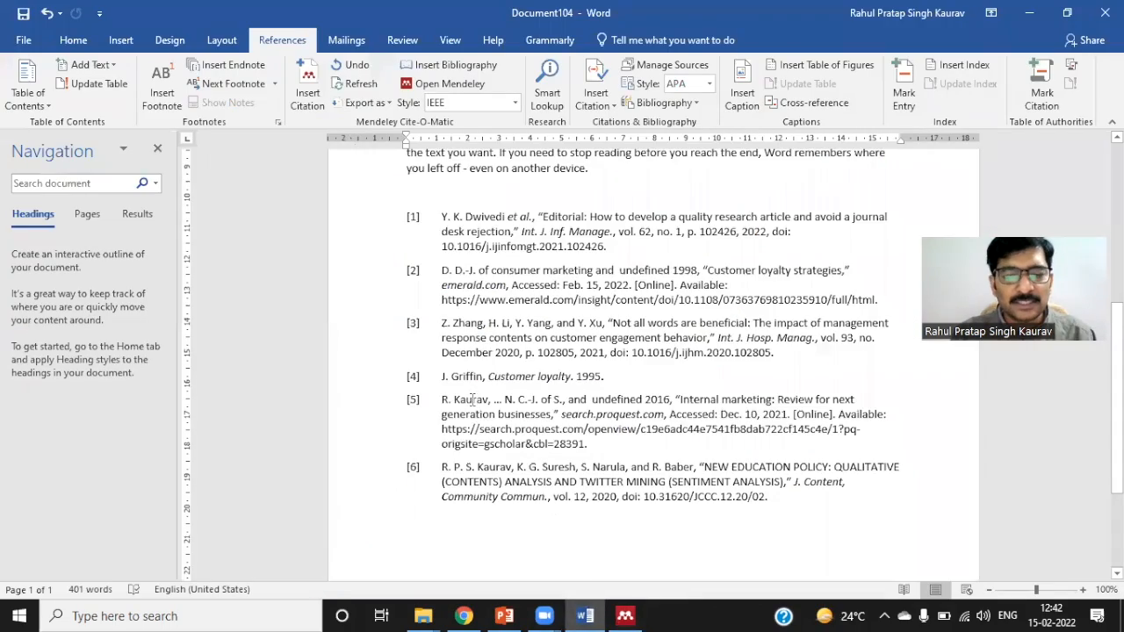
{"action": "scroll", "coordinate": [472, 404], "scroll_direction": "down", "scroll_amount": 3}
{"action": "scroll", "coordinate": [472, 404], "scroll_direction": "up", "scroll_amount": 1}
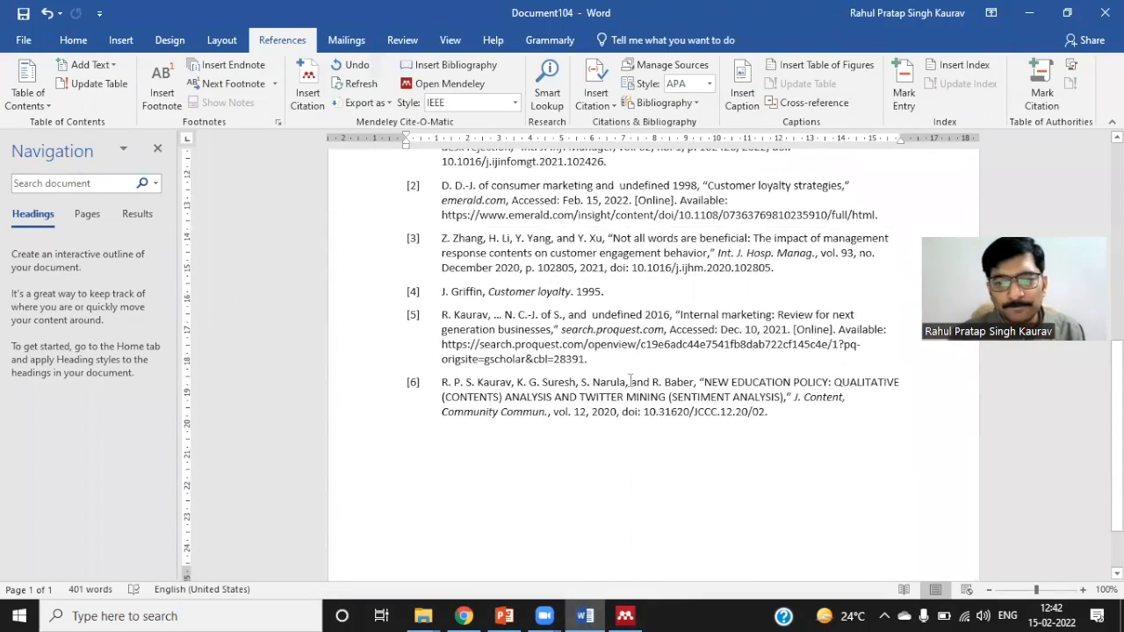
{"action": "scroll", "coordinate": [631, 386], "scroll_direction": "up", "scroll_amount": 4}
{"action": "scroll", "coordinate": [633, 390], "scroll_direction": "up", "scroll_amount": 5}
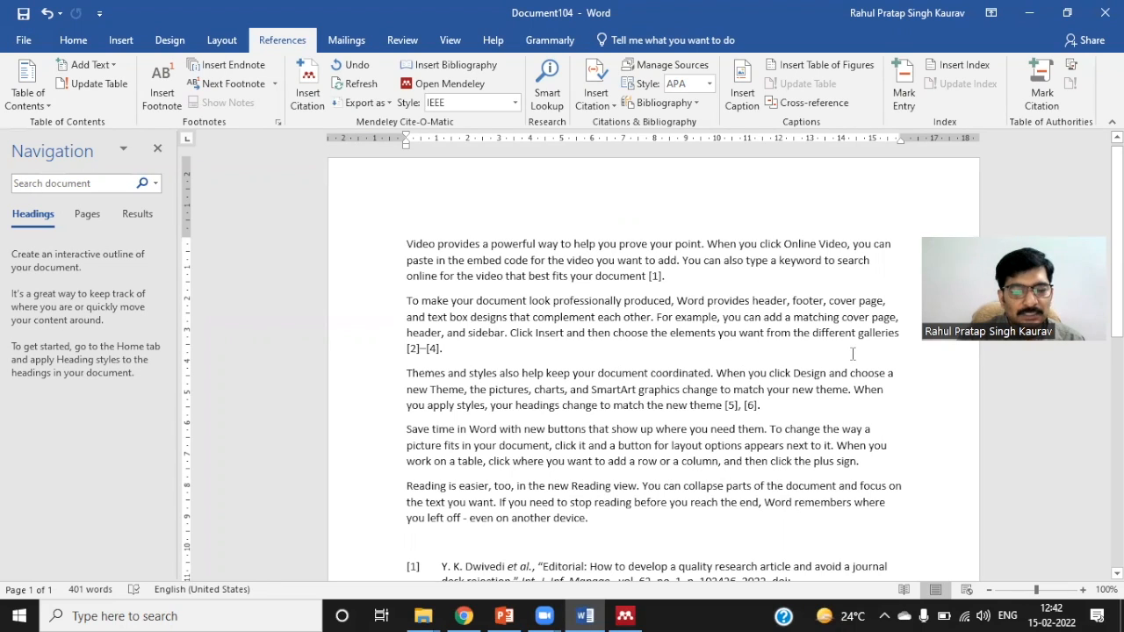
Switch to Mendeley Desktop to show the Ramanujan EDP folder's reference list
{"action": "mouse_move", "coordinate": [631, 613]}
{"action": "left_click", "coordinate": [629, 562]}
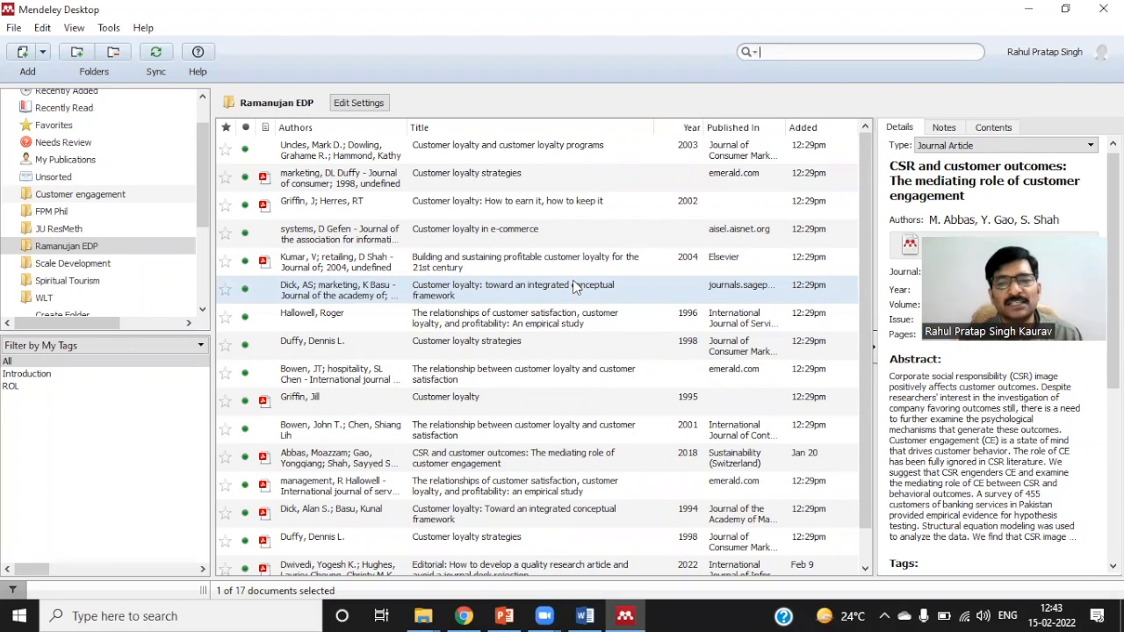
{"action": "left_click", "coordinate": [473, 29]}
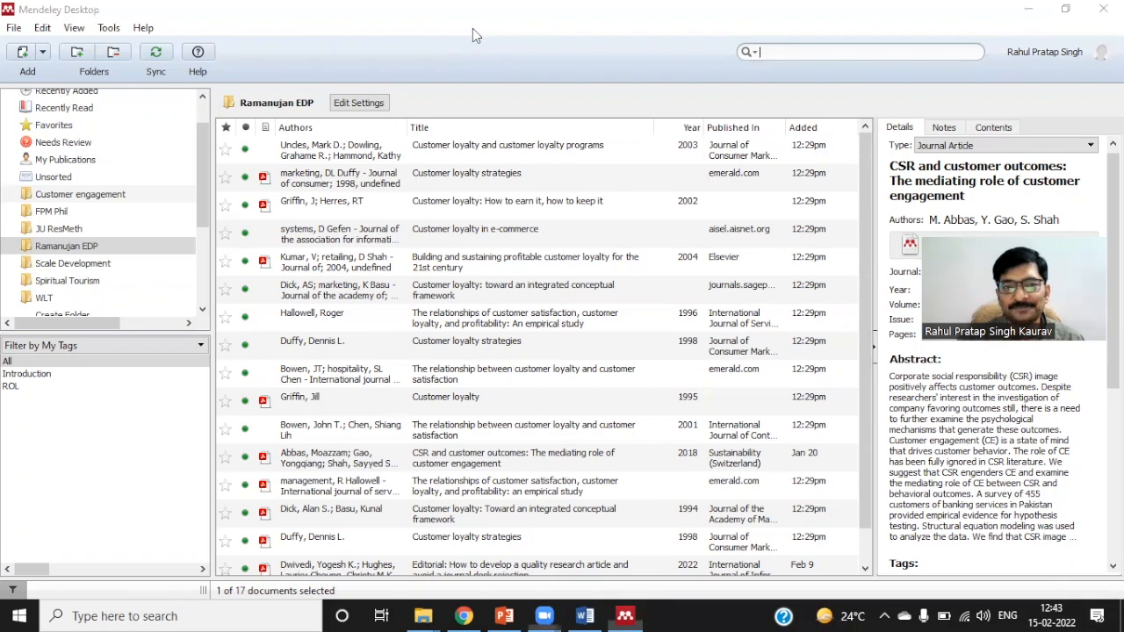